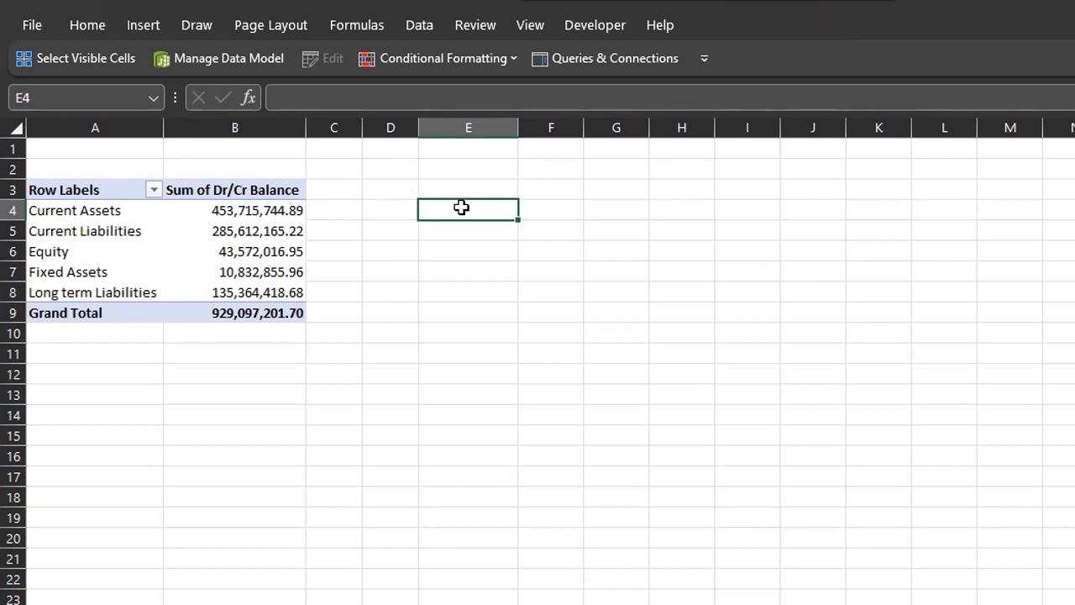
# Step: Try linking E4 to the Current Assets balance with GETPIVOTDATA filled down to E8, and clear the range
pyautogui.write('=')
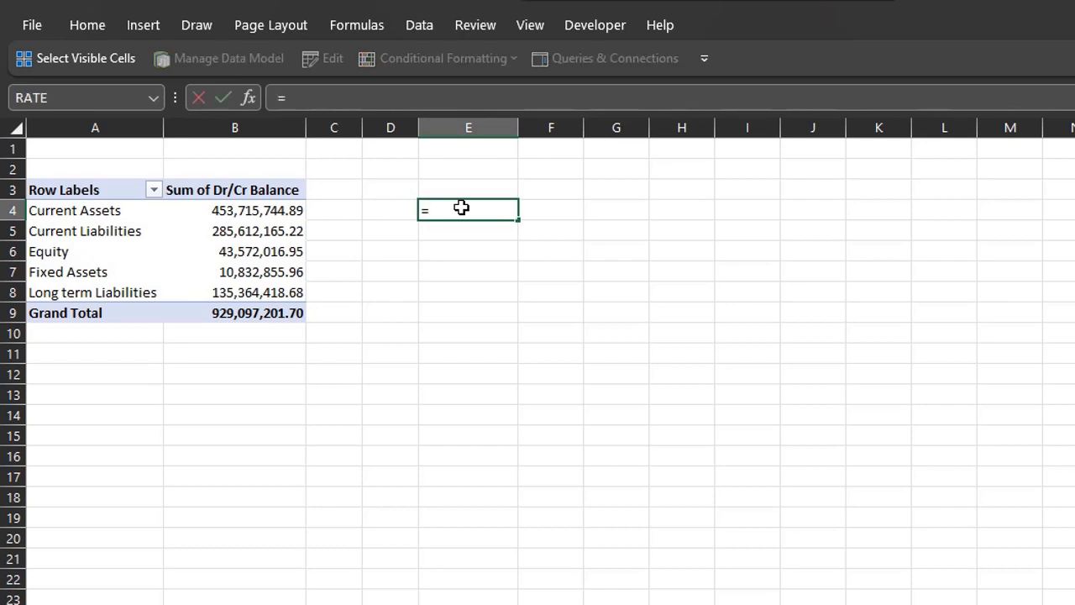
pyautogui.press('Left')
pyautogui.press('Left')
pyautogui.press('Left')
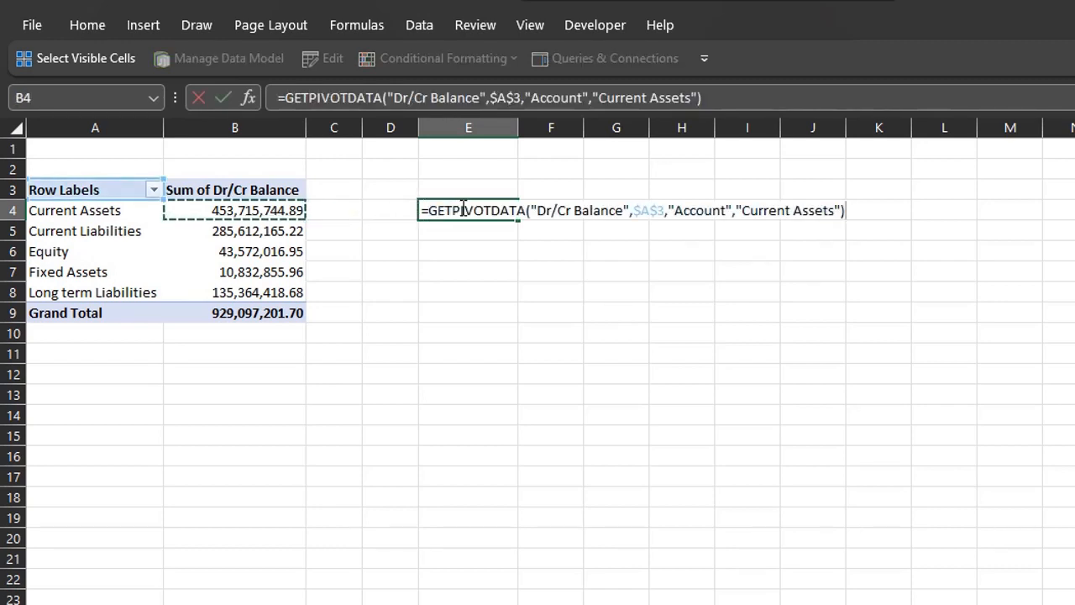
pyautogui.press('Return')
pyautogui.click(478, 210)
pyautogui.moveTo(518, 219); pyautogui.dragTo(510, 302)
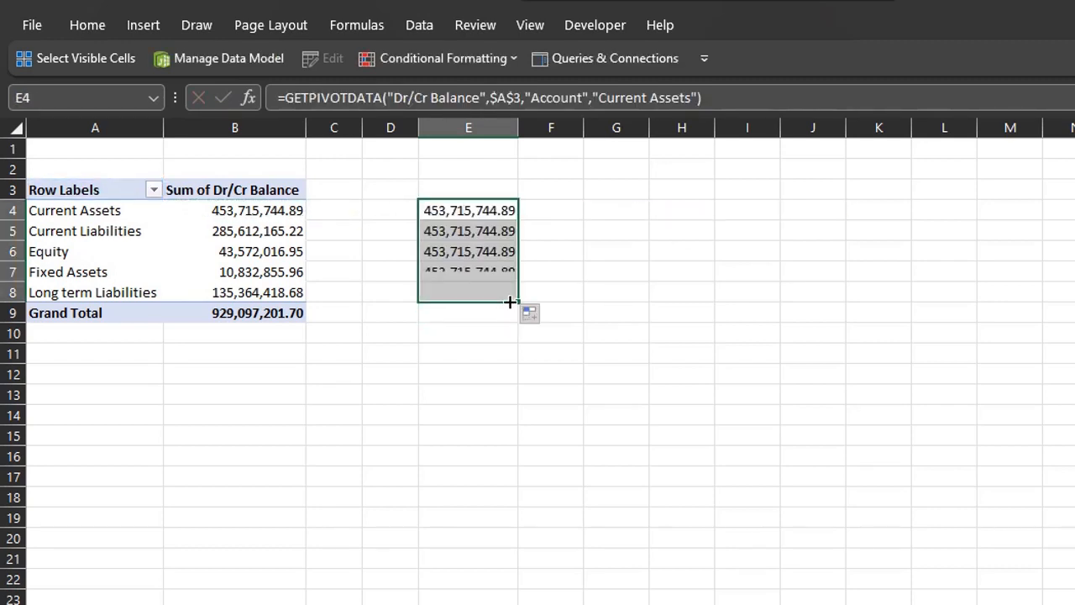
pyautogui.click(552, 286)
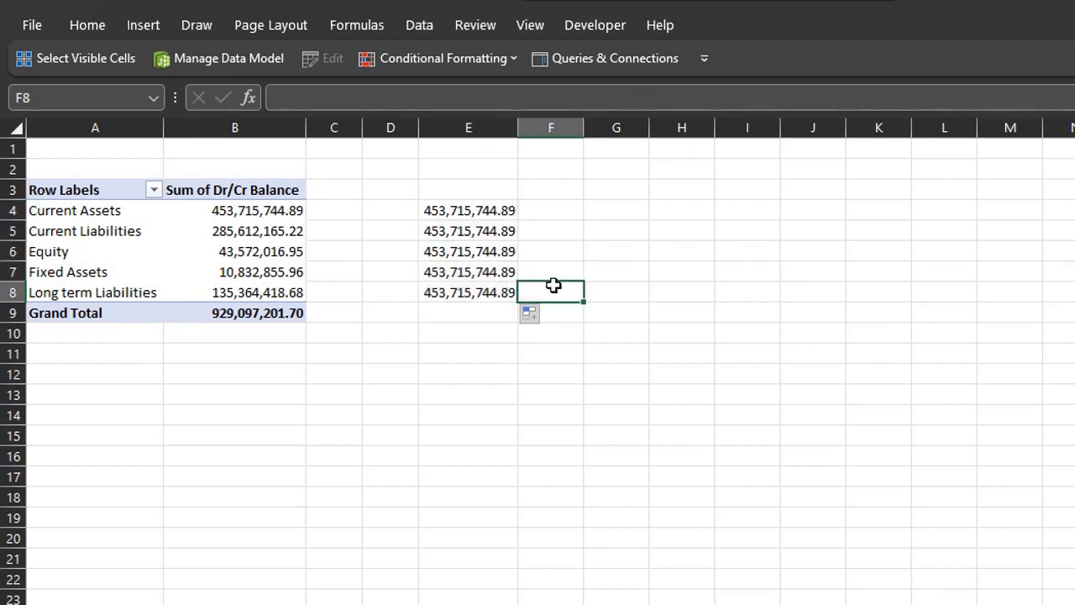
pyautogui.moveTo(504, 217); pyautogui.dragTo(492, 293)
pyautogui.press('Delete')
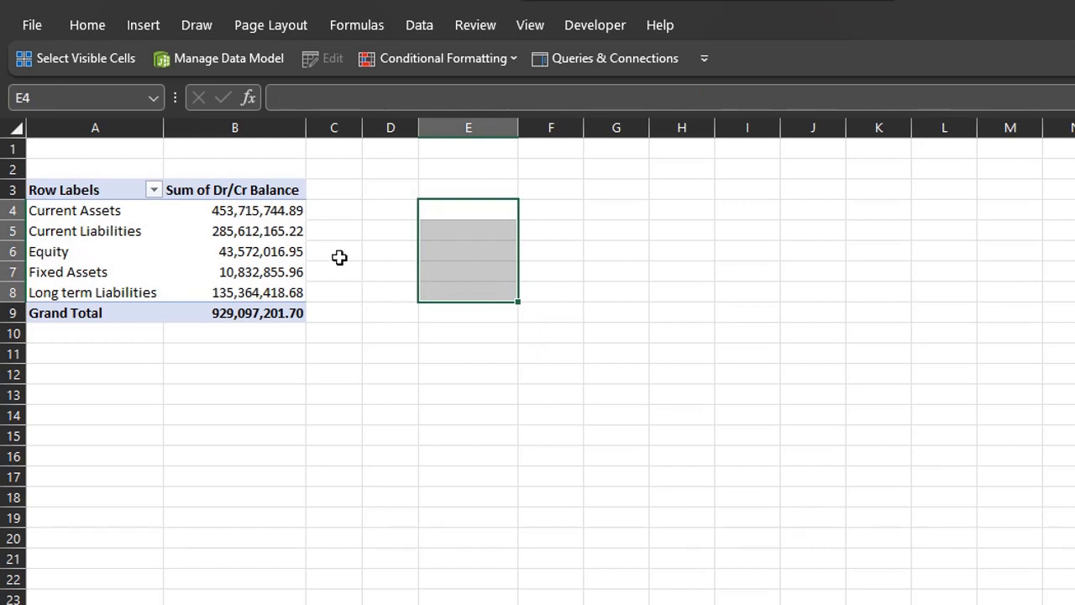
# Step: Turn off the Generate GetPivotData option for the account balance pivot table
pyautogui.click(246, 255)
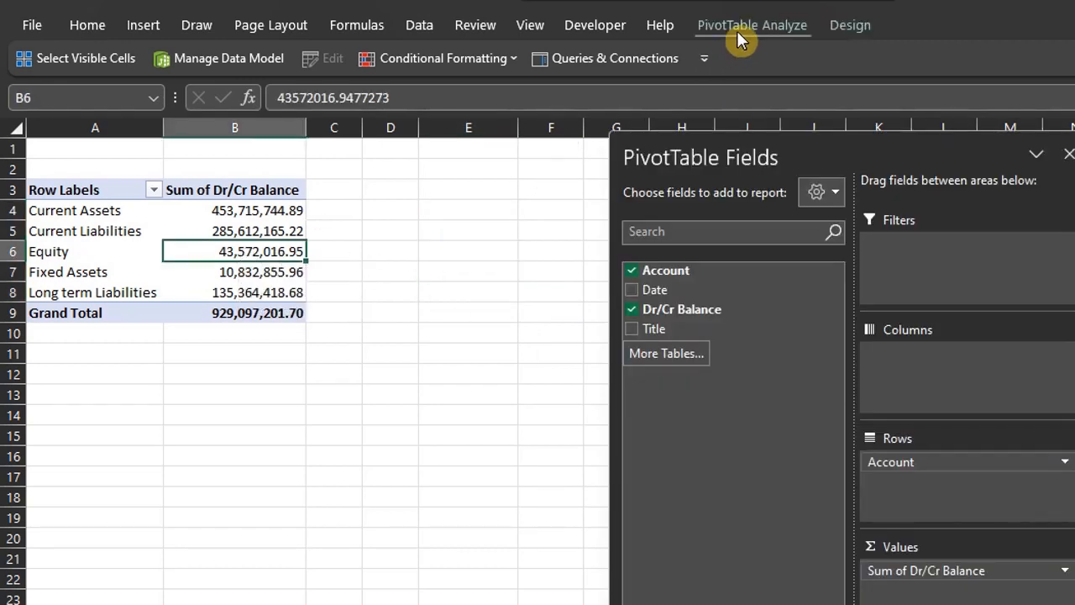
pyautogui.click(713, 32)
pyautogui.click(100, 112)
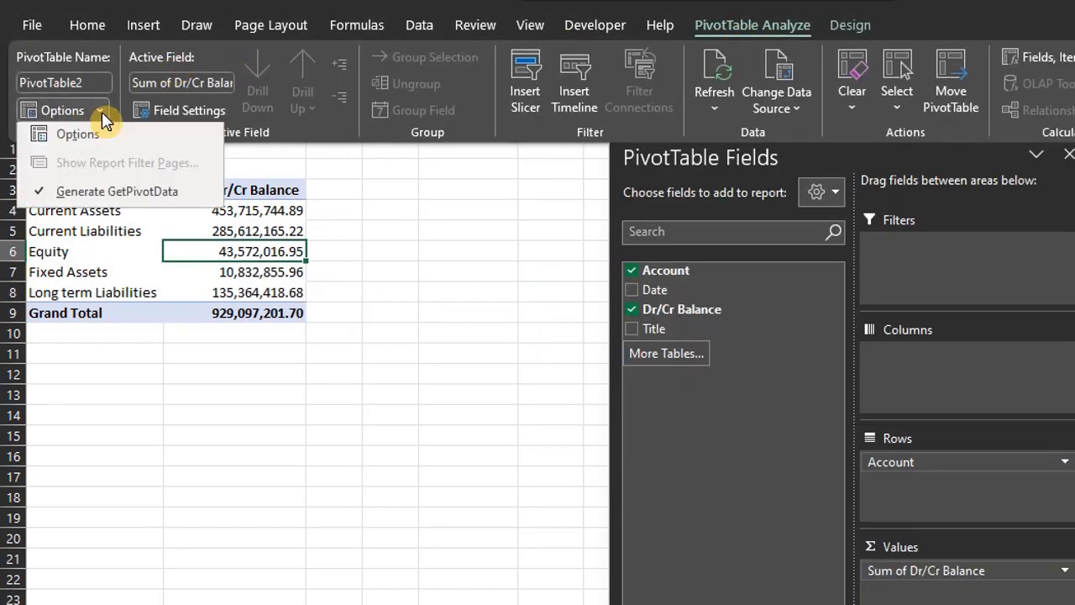
pyautogui.click(134, 197)
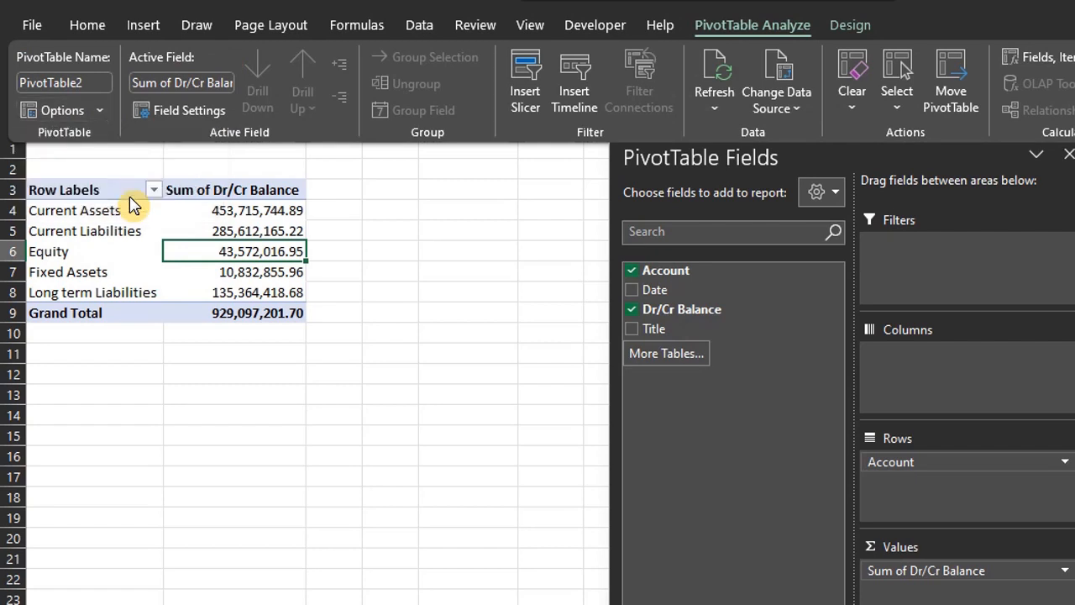
pyautogui.click(435, 220)
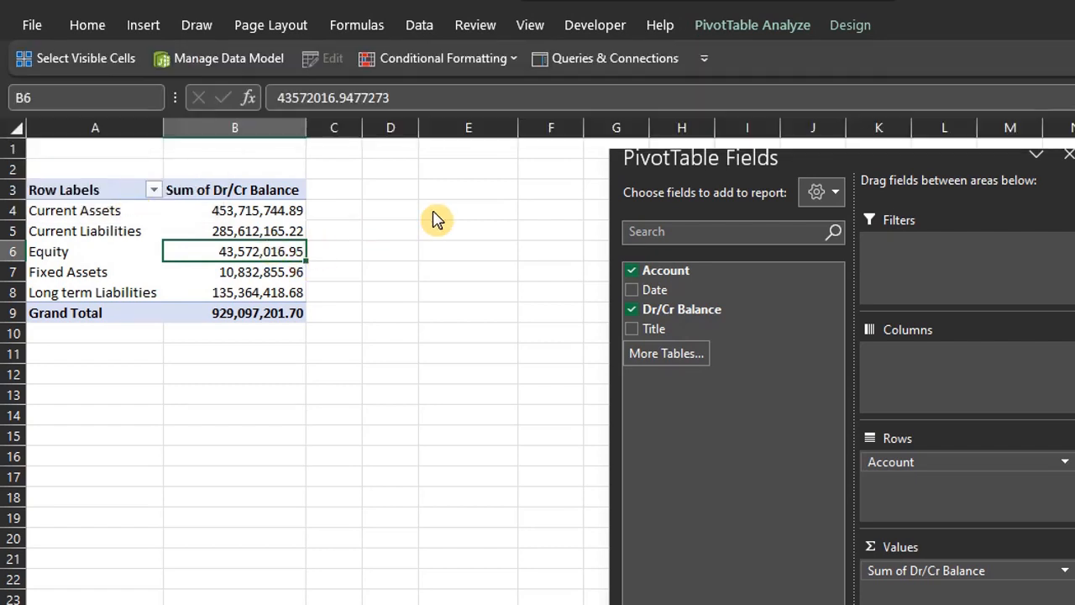
# Step: Link E4 to the Current Assets balance in B4 with a plain cell reference and fill it down to E8
pyautogui.click(432, 211)
pyautogui.write('=')
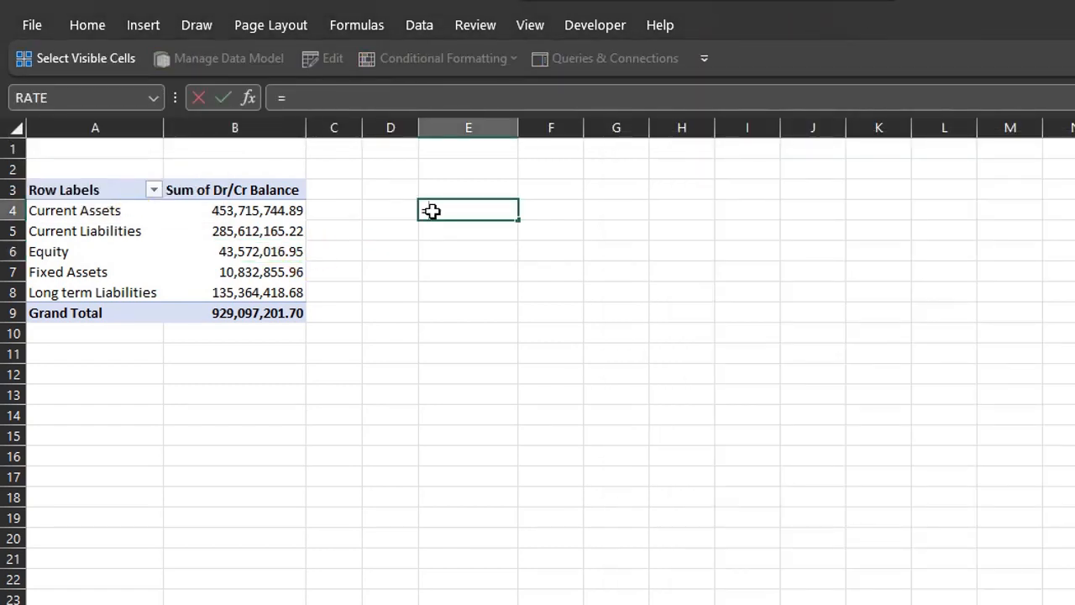
pyautogui.press('Left')
pyautogui.press('Left')
pyautogui.press('Left')
pyautogui.press('Return')
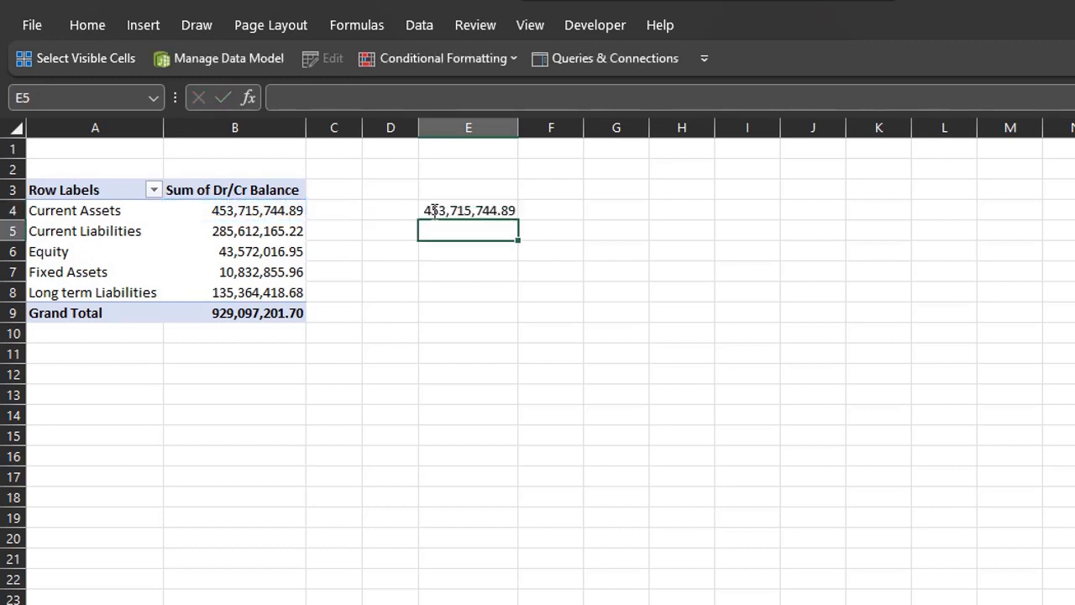
pyautogui.click(432, 209)
pyautogui.moveTo(518, 220); pyautogui.dragTo(513, 298)
pyautogui.click(547, 294)
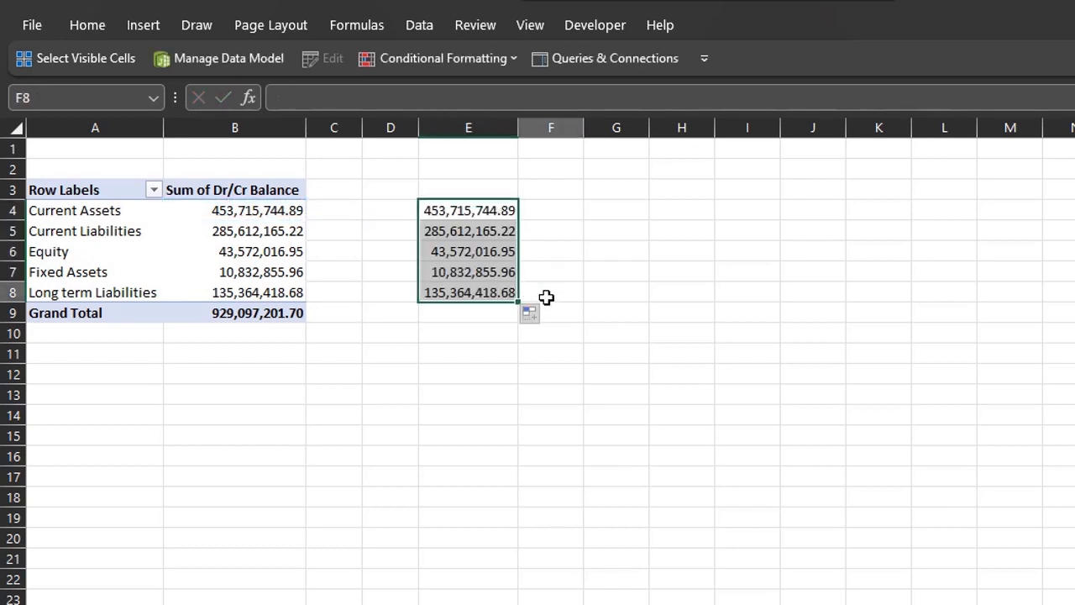
# Step: Add the Title field to the pivot table's columns and move the field list aside from the sheet
pyautogui.click(252, 231)
pyautogui.moveTo(655, 328); pyautogui.dragTo(907, 369)
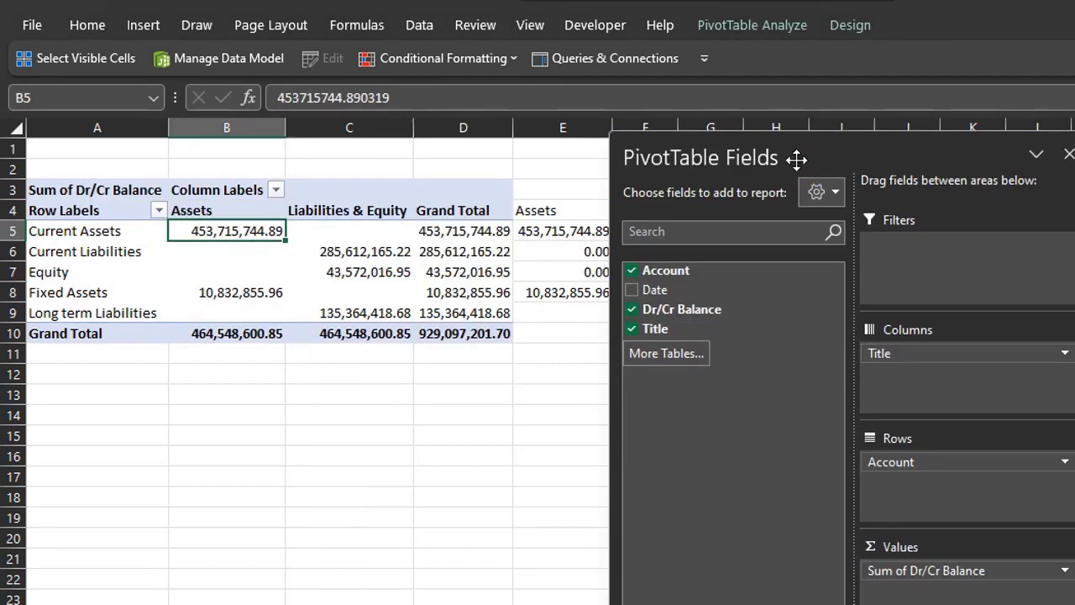
pyautogui.moveTo(796, 159); pyautogui.dragTo(993, 159)
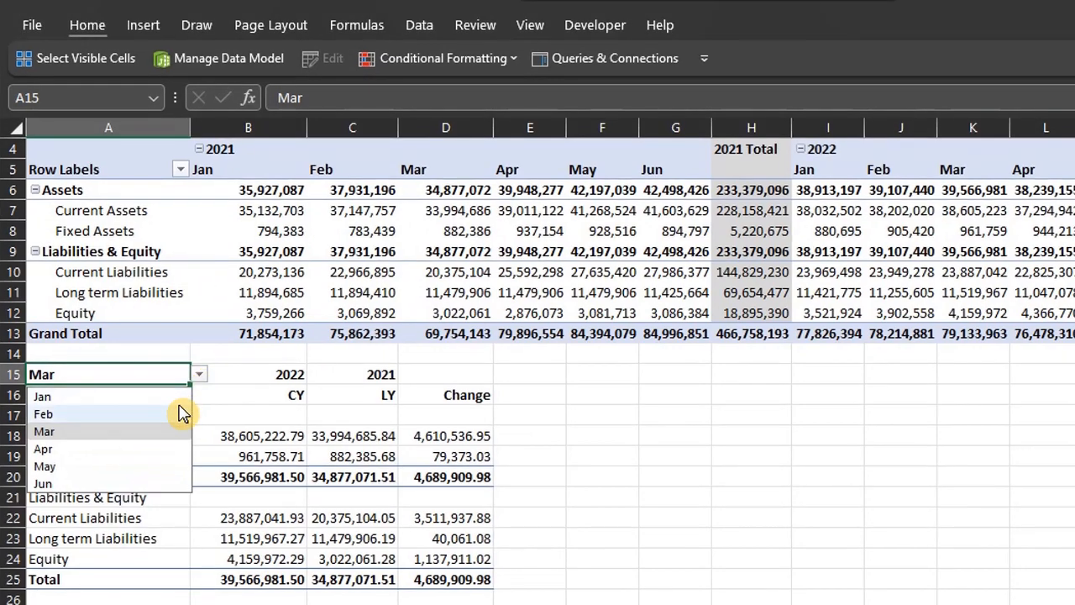
# Step: Set the report month in A15 to Jan
pyautogui.click(178, 401)
pyautogui.click(199, 375)
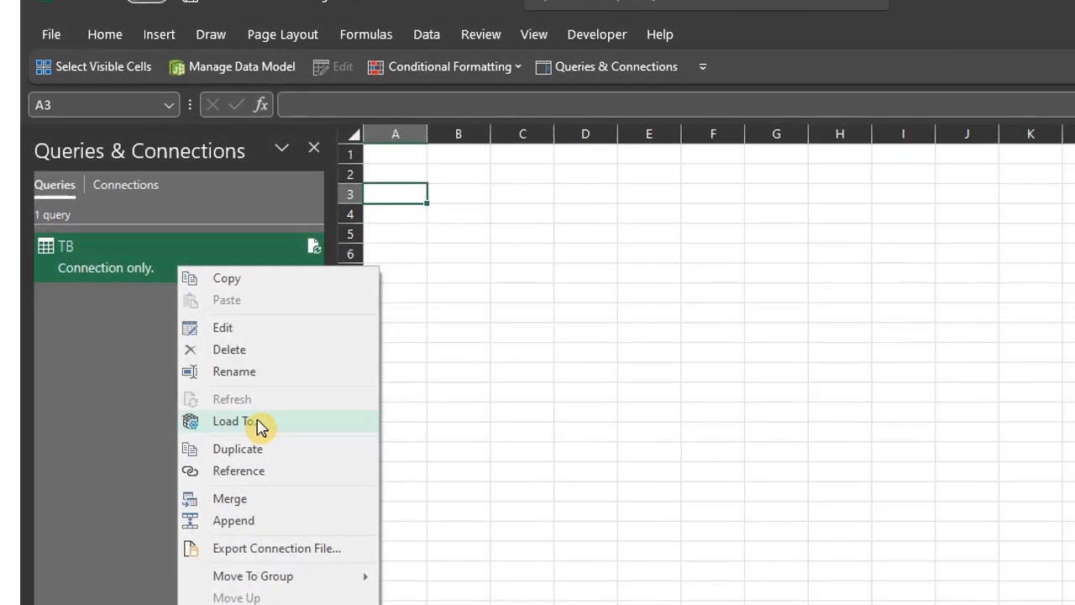
# Step: Load the TB query as a PivotTable Report into the existing worksheet at A3
pyautogui.click(252, 427)
pyautogui.click(422, 284)
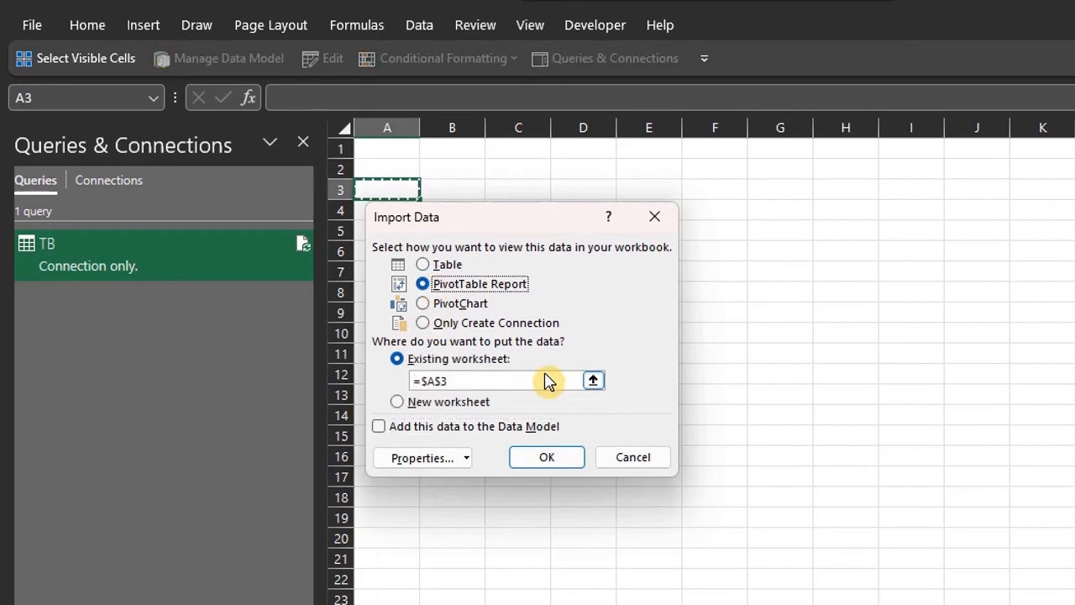
pyautogui.click(557, 460)
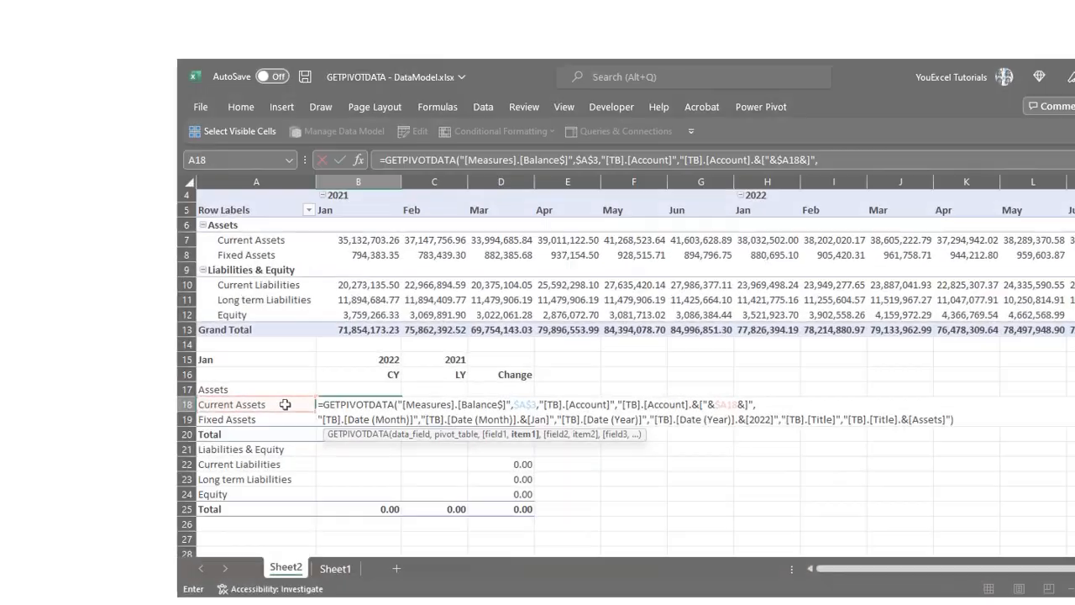
# Step: Continue the account item string around the $A18 reference in B18's GETPIVOTDATA formula with a quotation mark
pyautogui.write('"')
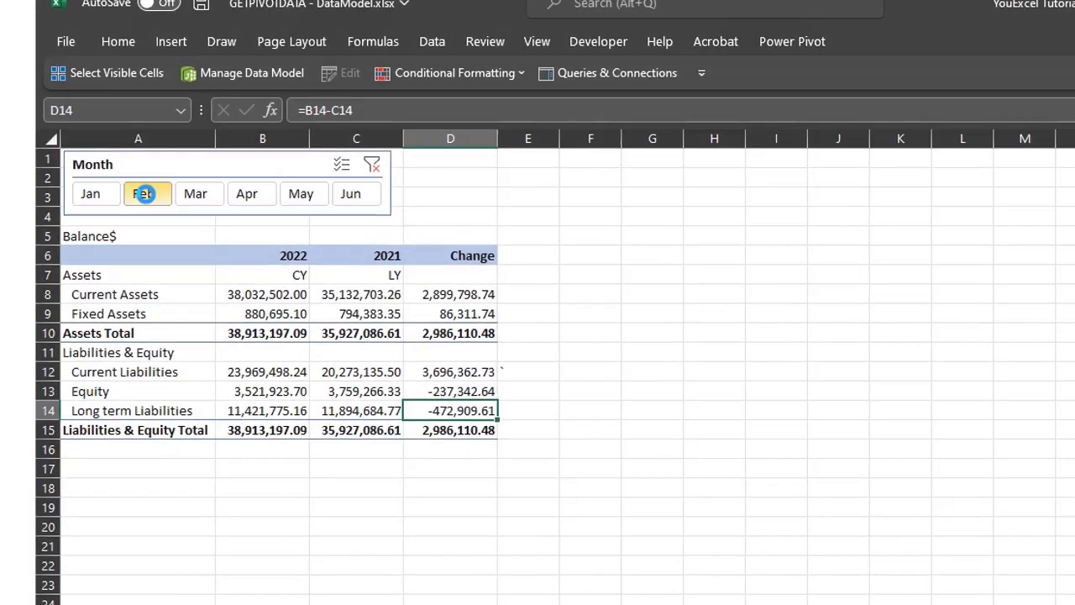
# Step: Filter the Balance$ report through the months Feb to Jun, then through Feb, Mar and Apr again, with the Month slicer
pyautogui.click(115, 185)
pyautogui.click(169, 188)
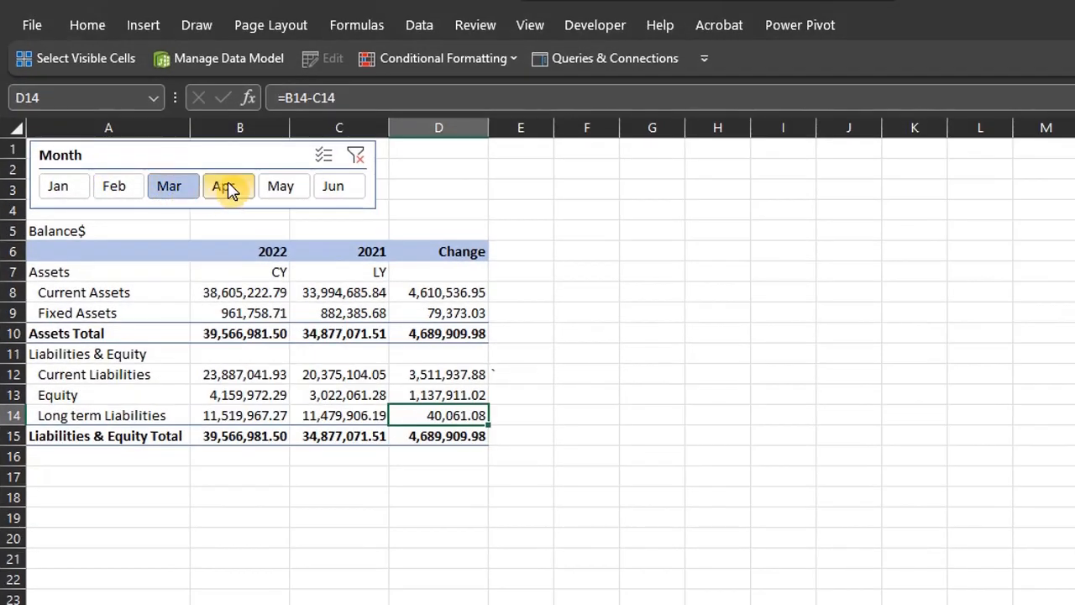
pyautogui.click(227, 188)
pyautogui.click(284, 190)
pyautogui.click(327, 192)
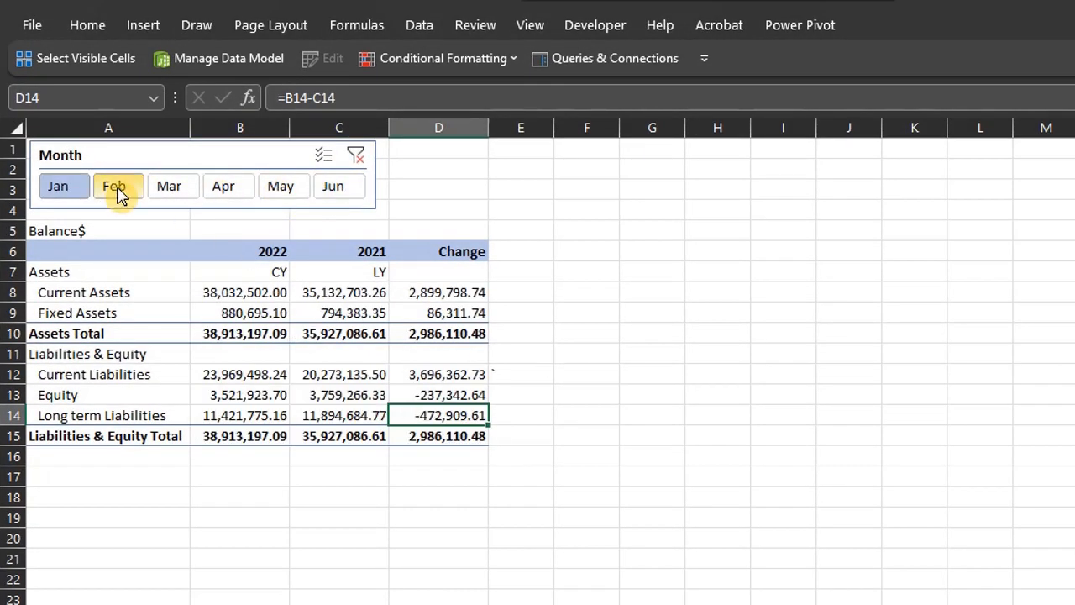
pyautogui.click(118, 191)
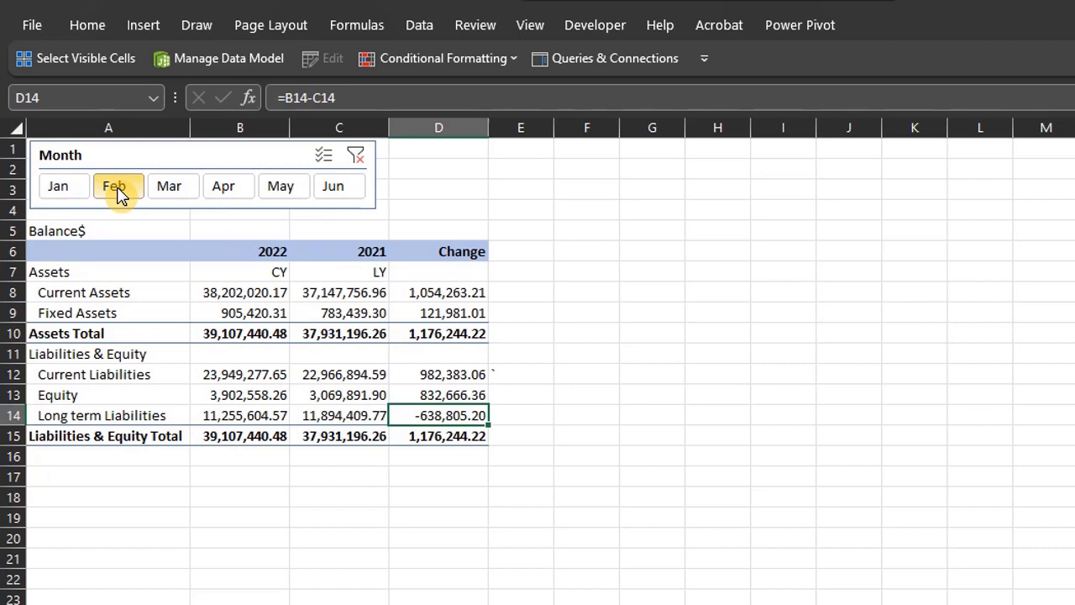
pyautogui.click(169, 188)
pyautogui.click(228, 188)
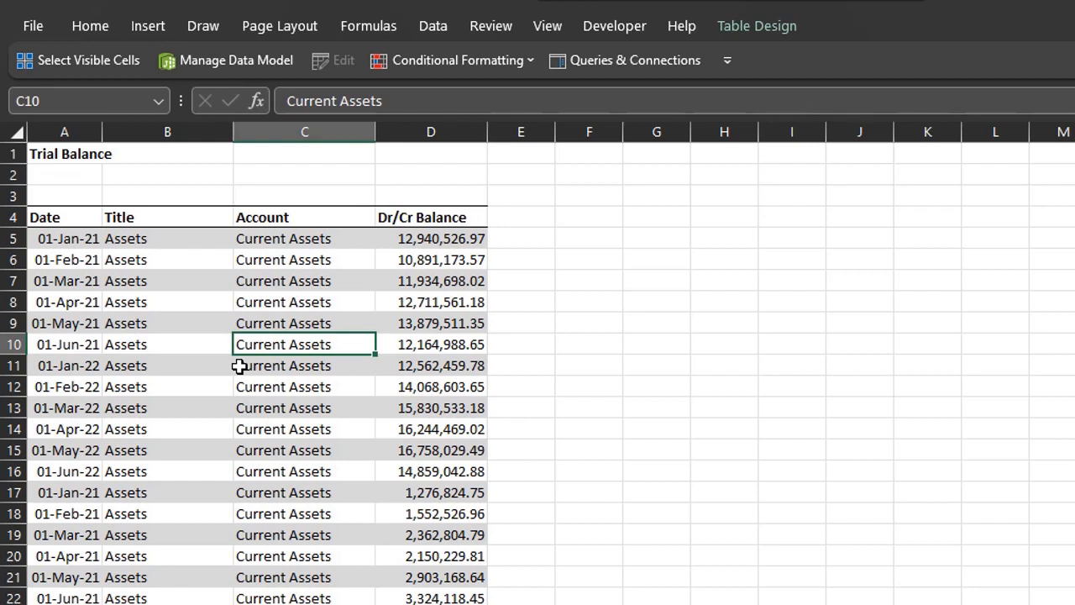
# Step: Create a pivot table from the TB table on a new worksheet, with Account in rows and Dr/Cr Balance in values
pyautogui.press('alt')
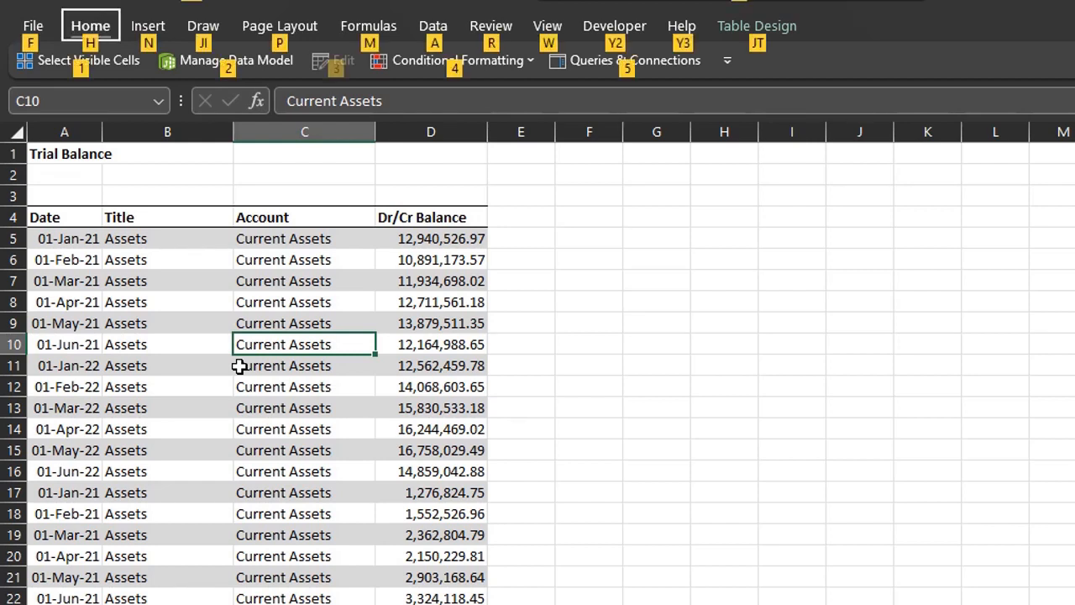
pyautogui.press('n')
pyautogui.press('v')
pyautogui.press('t')
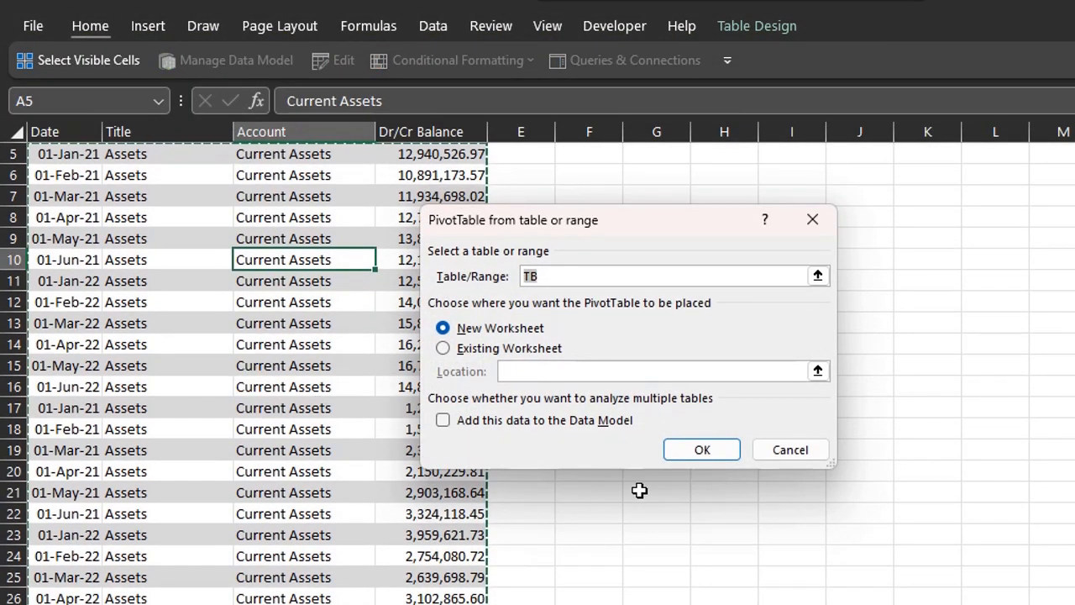
pyautogui.click(699, 453)
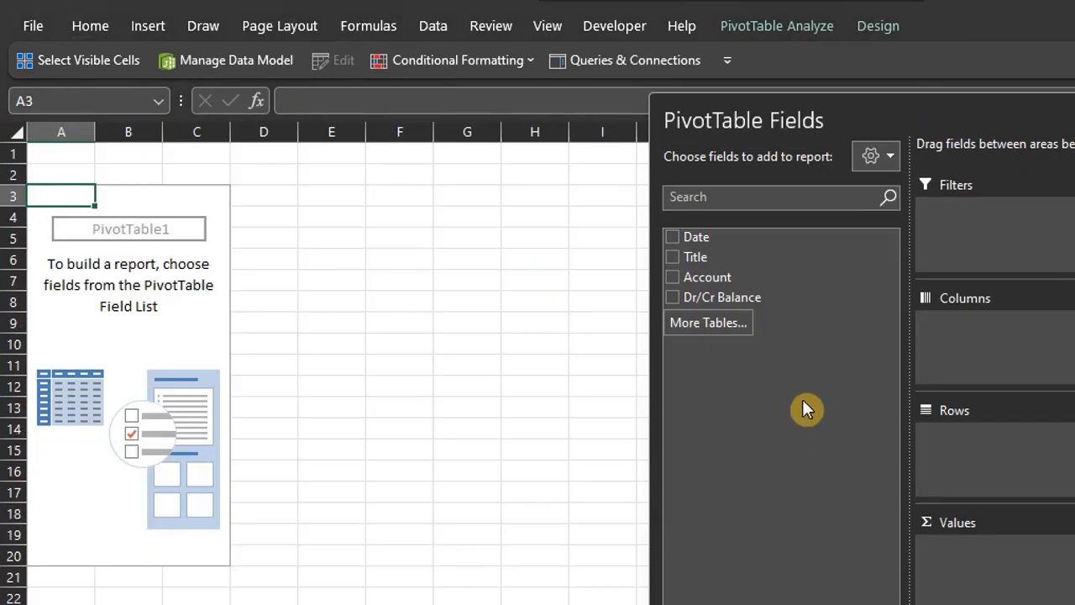
pyautogui.moveTo(731, 280); pyautogui.dragTo(957, 447)
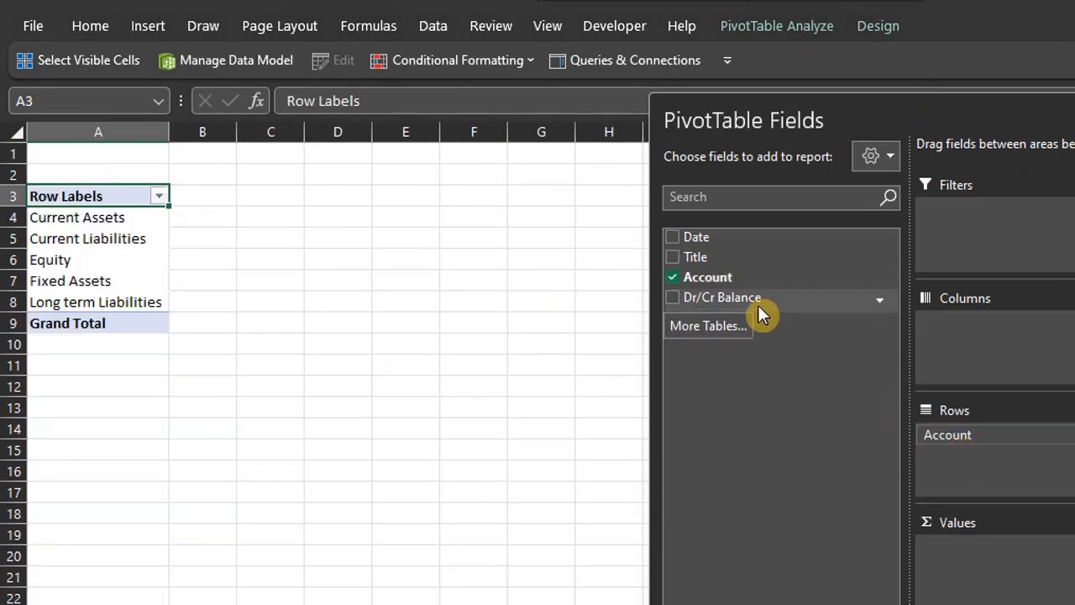
pyautogui.moveTo(758, 302); pyautogui.dragTo(958, 550)
# Step: Format the pivot table's Dr/Cr Balance values as Number with a 1000 separator and 0 decimal places
pyautogui.rightClick(281, 261)
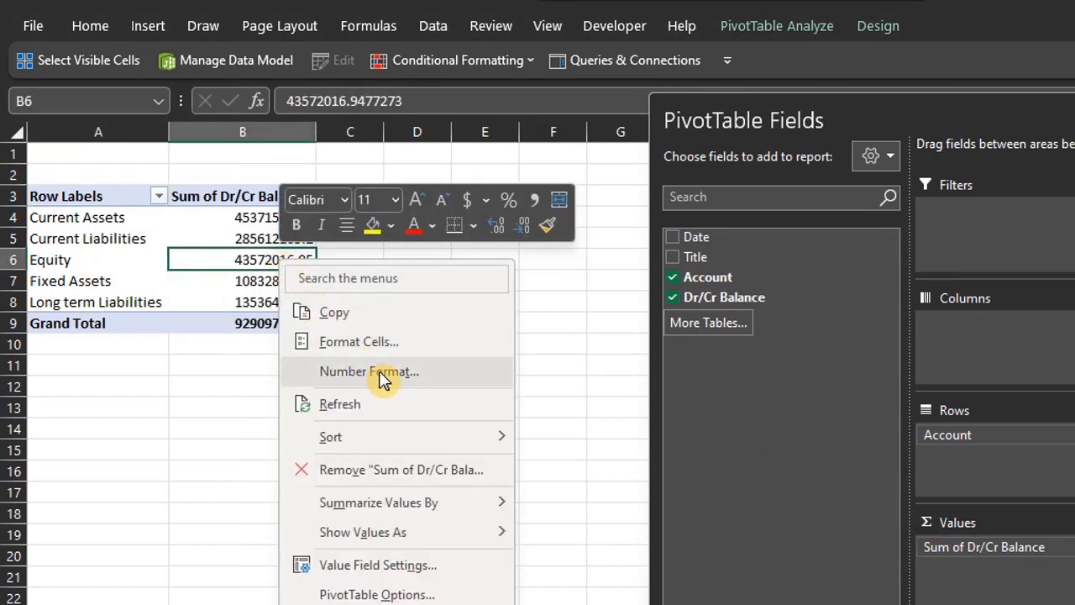
pyautogui.click(382, 378)
pyautogui.click(151, 214)
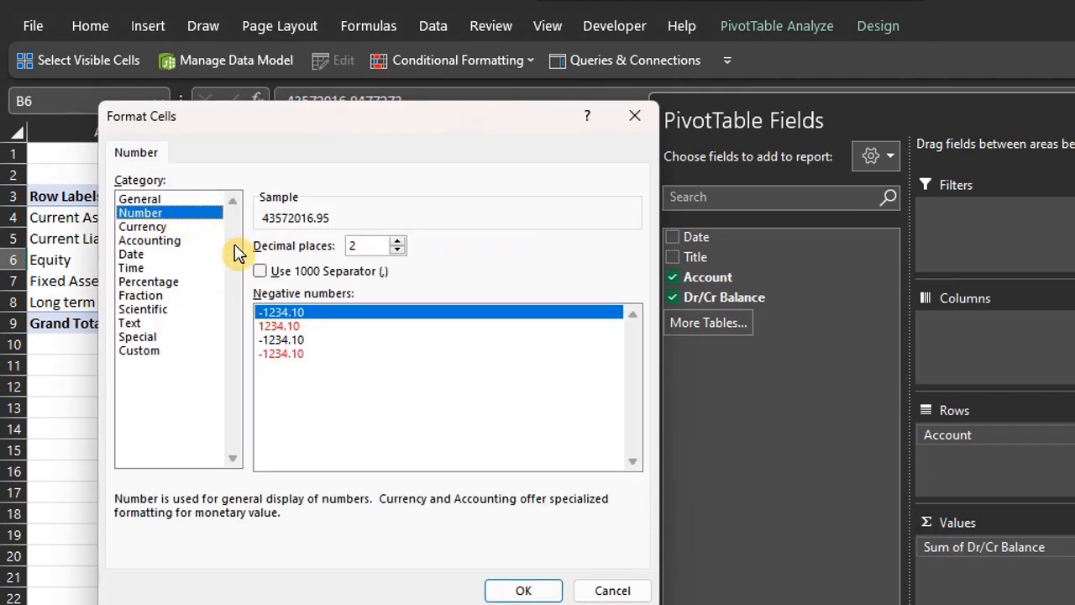
pyautogui.click(261, 270)
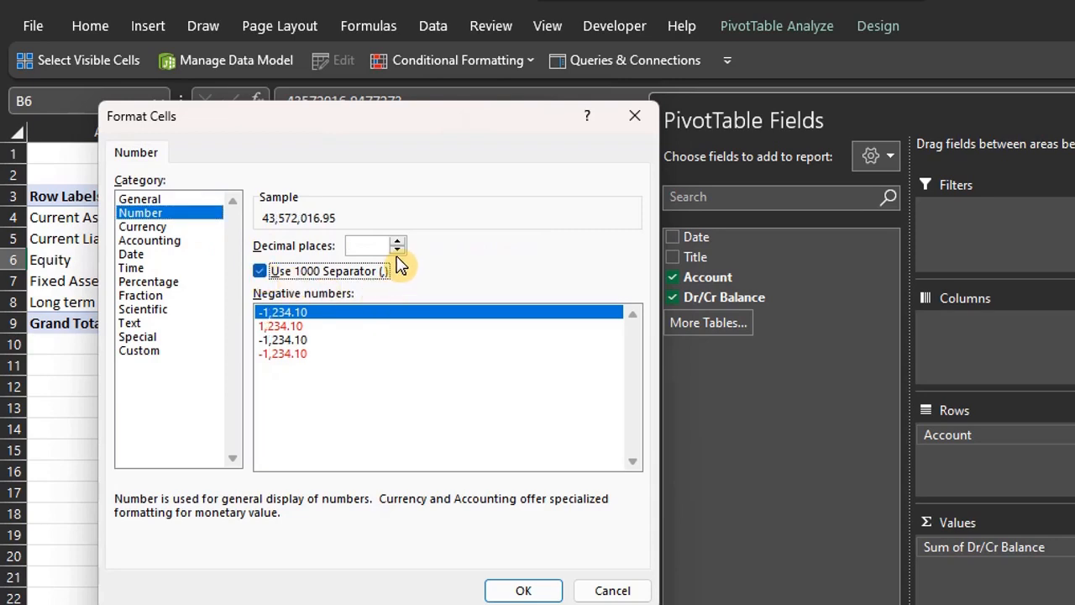
pyautogui.click(396, 249)
pyautogui.click(397, 250)
pyautogui.click(524, 588)
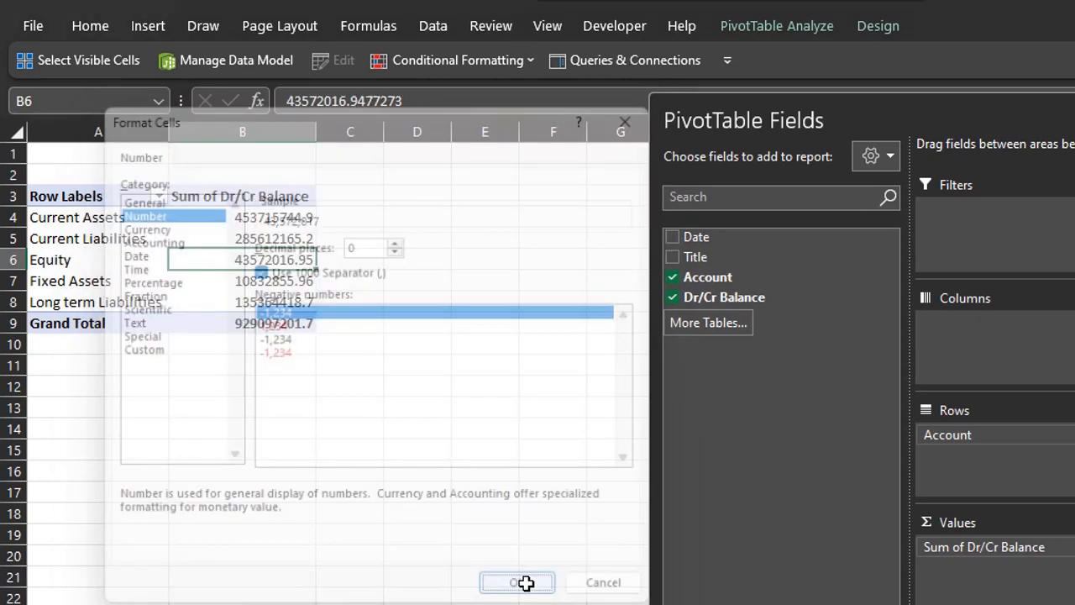
# Step: Retrieve the Current Assets balance in D4 with a GETPIVOTDATA reference to B4 and format it with thousands separators and two decimals
pyautogui.click(445, 221)
pyautogui.write('=')
pyautogui.click(283, 217)
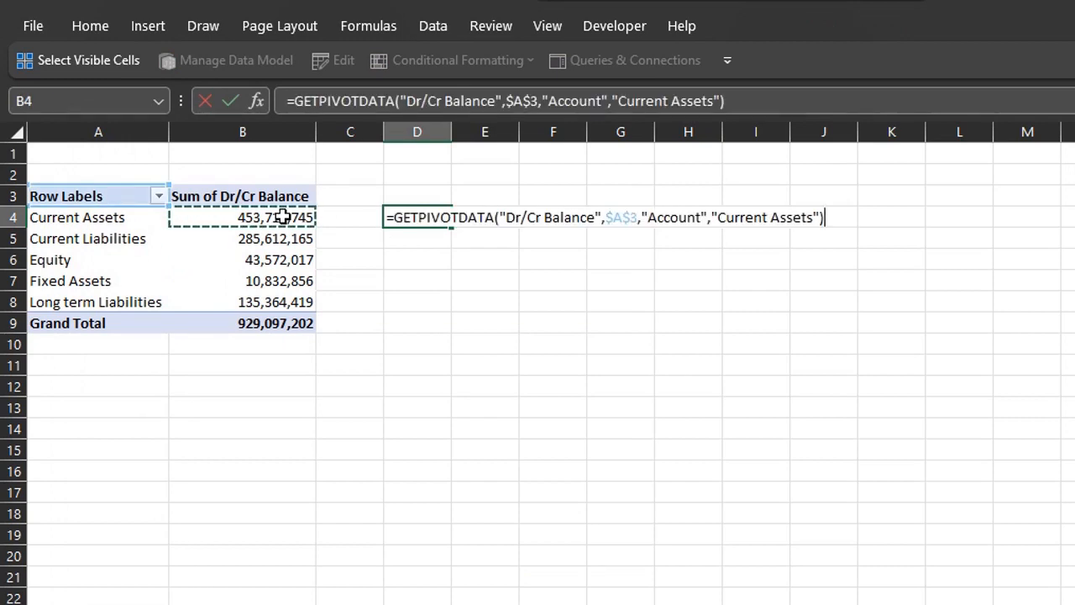
pyautogui.press('Return')
pyautogui.click(458, 217)
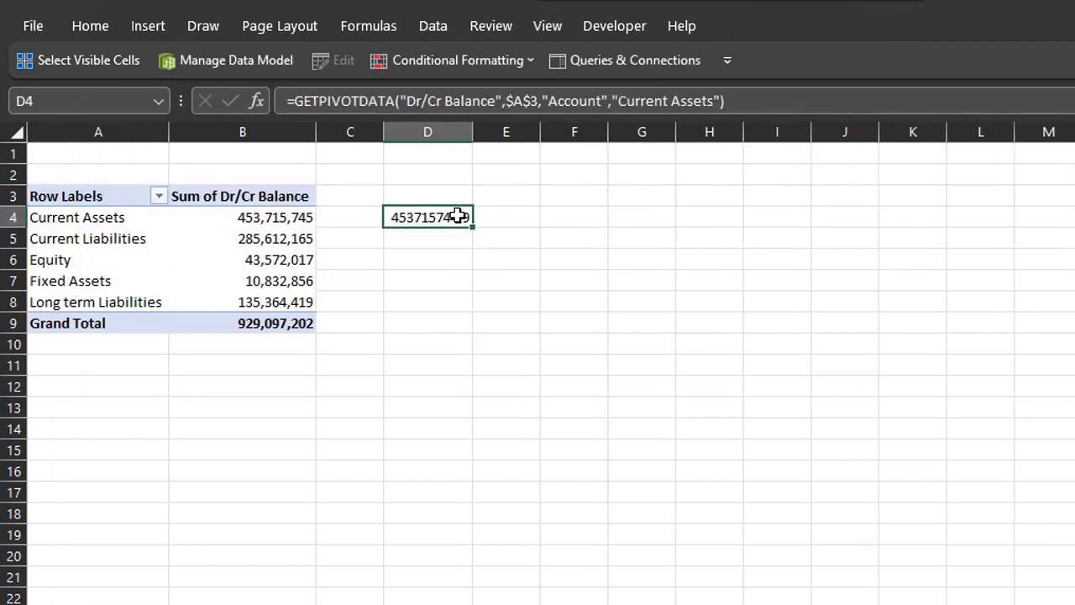
pyautogui.hotkey('ctrl', 'shift', '1')
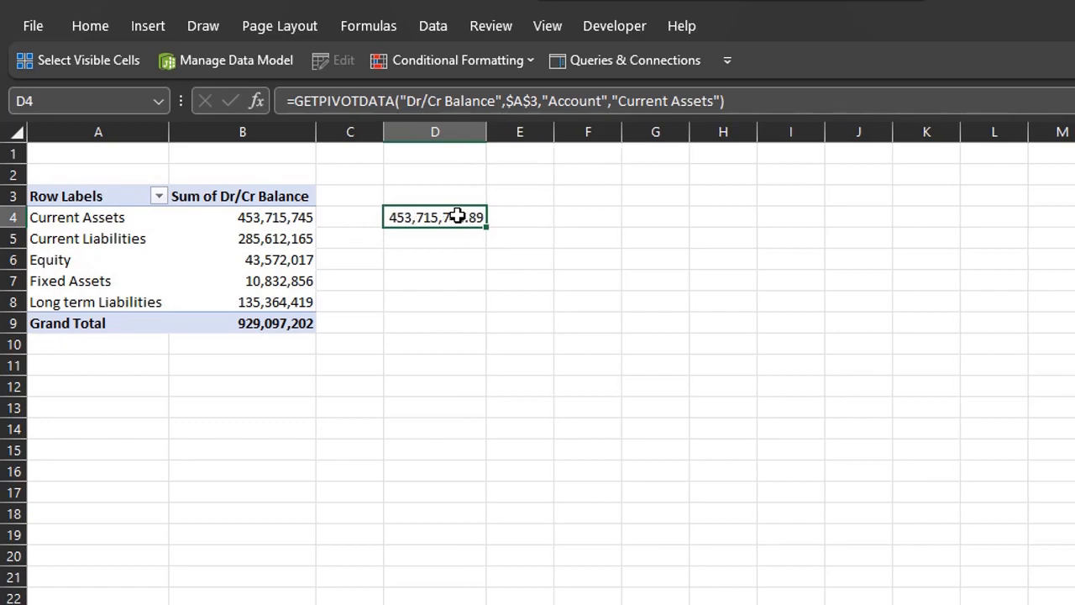
# Step: Examine each argument of D4's GETPIVOTDATA formula, in the cell and in the Function Arguments dialog
pyautogui.press('F2')
pyautogui.click(541, 217)
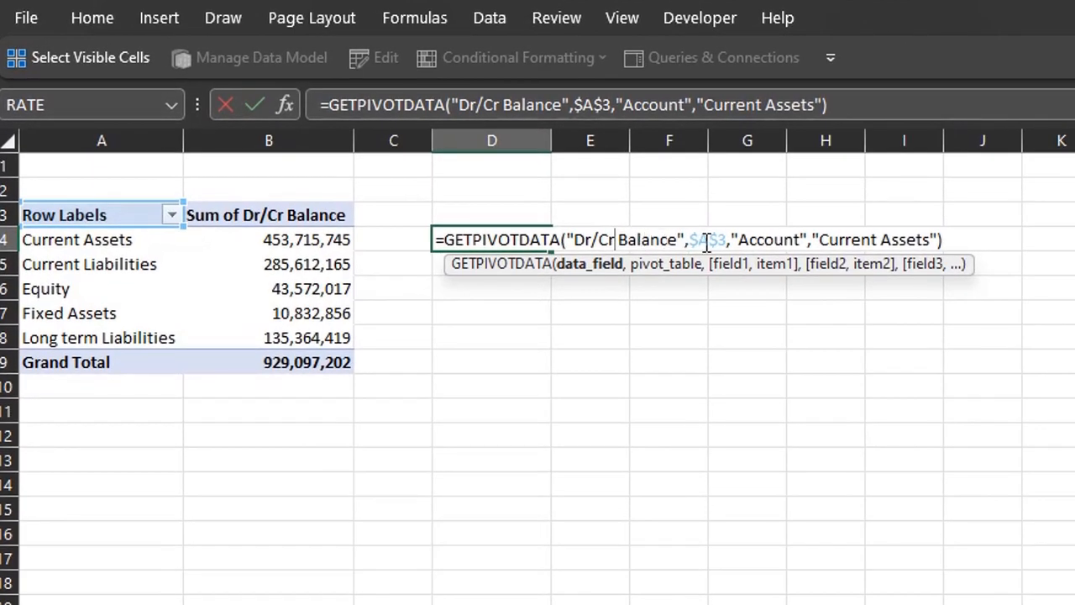
pyautogui.click(708, 241)
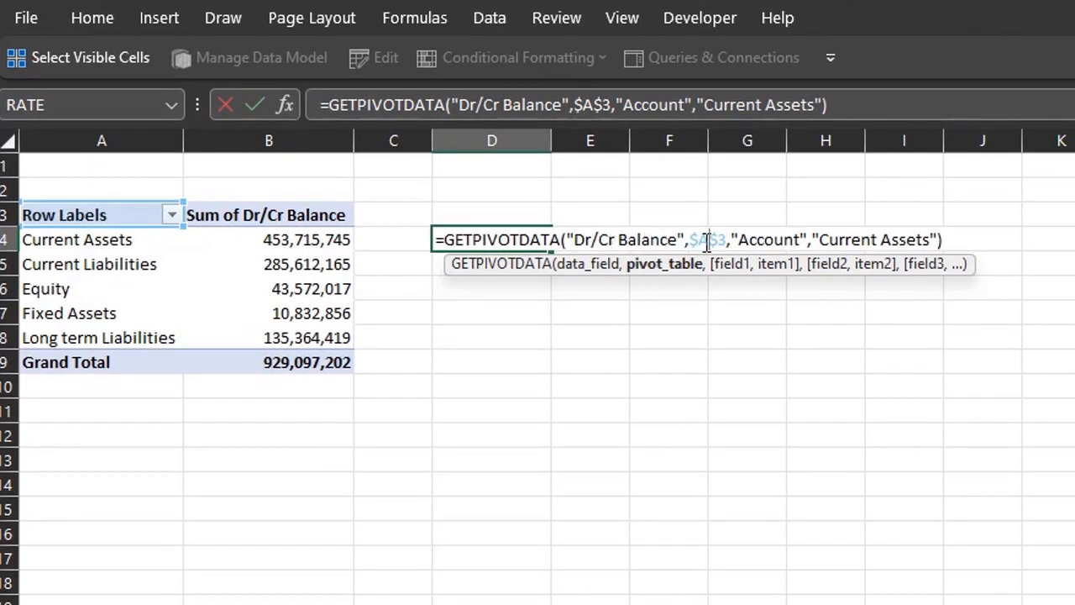
pyautogui.click(766, 241)
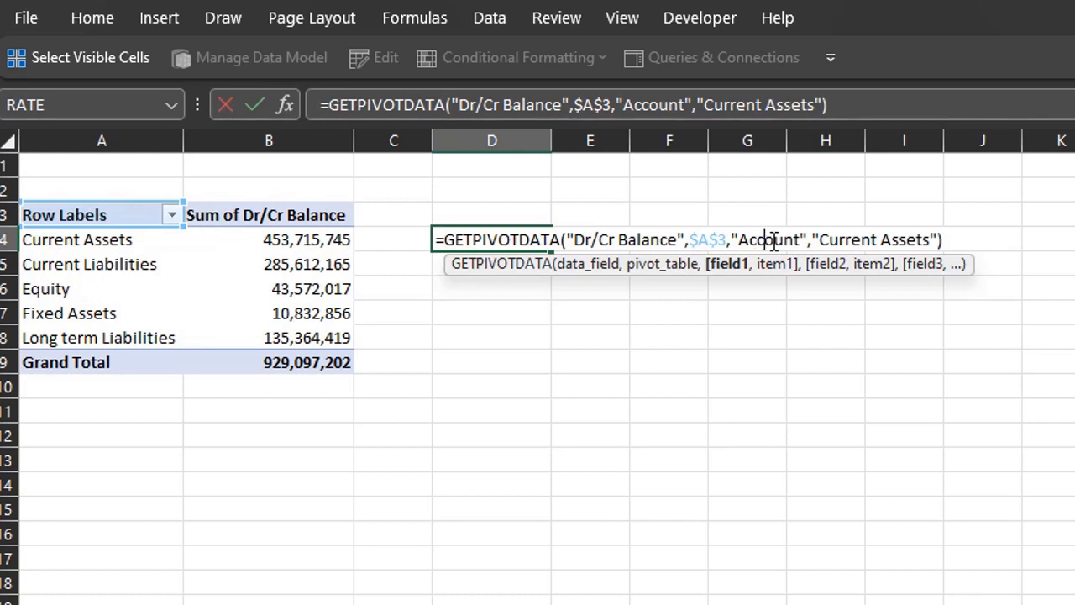
pyautogui.click(848, 241)
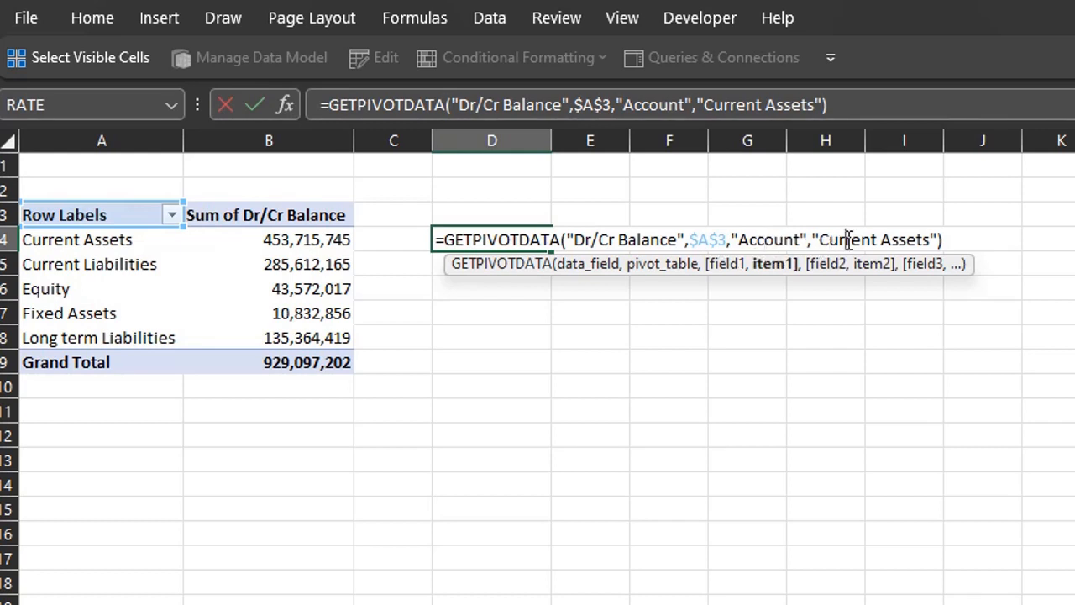
pyautogui.click(796, 241)
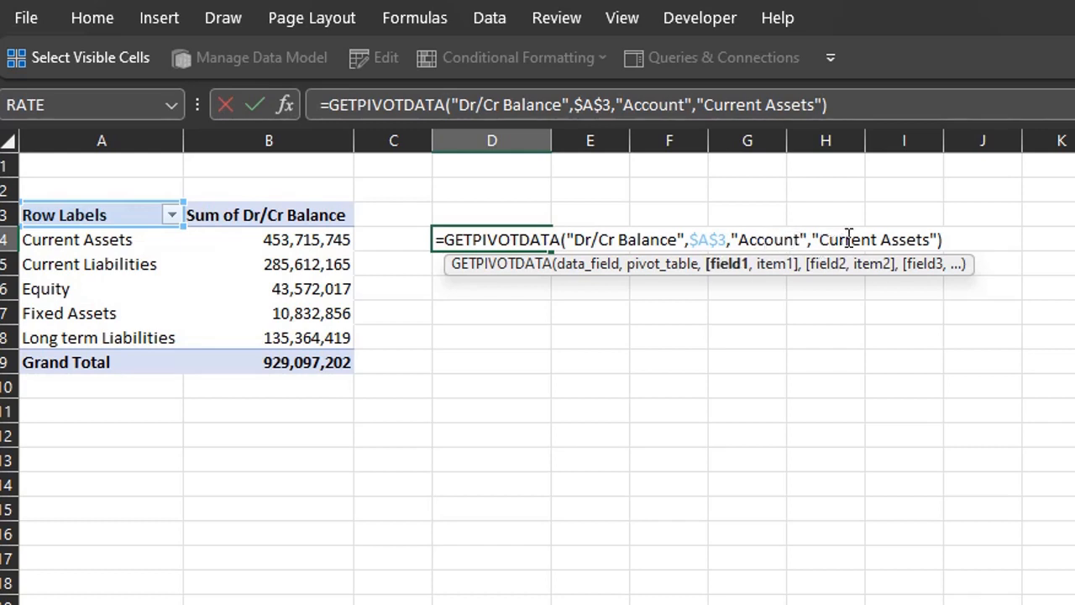
pyautogui.click(848, 240)
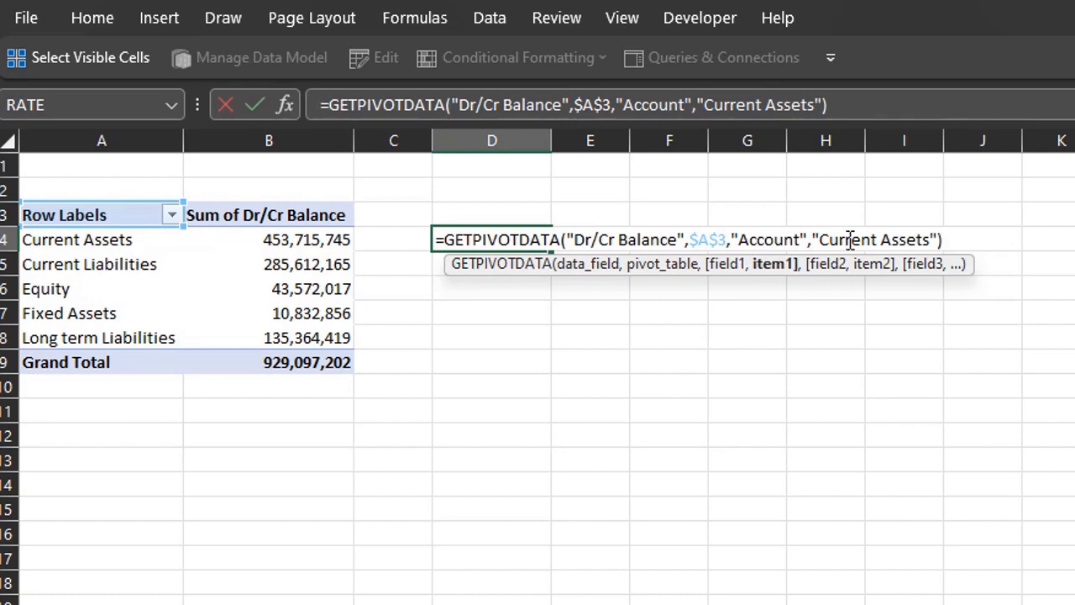
pyautogui.hotkey('shift', 'F3')
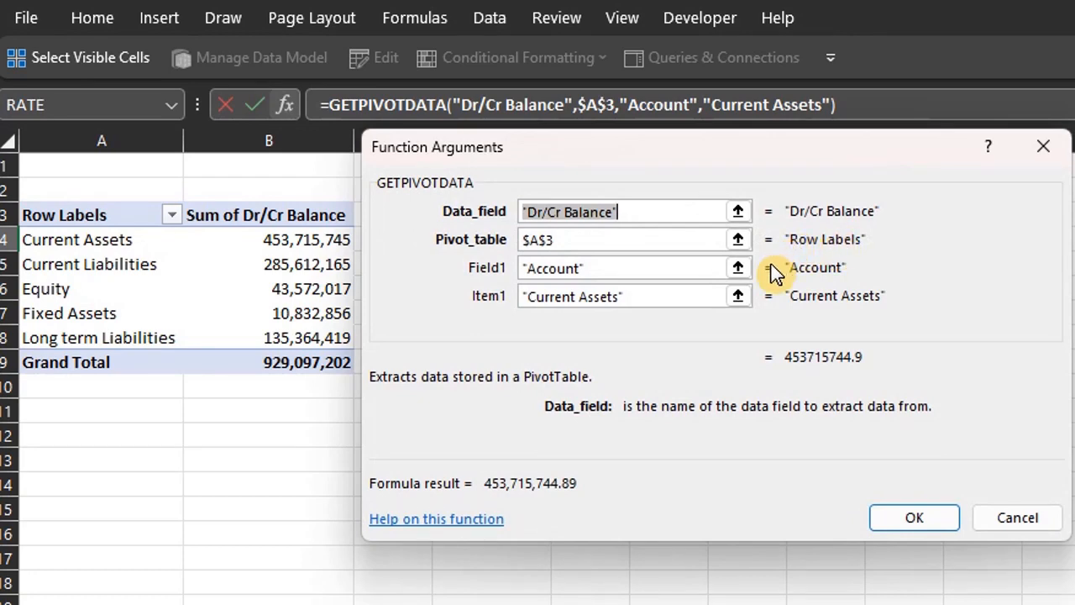
pyautogui.press('Return')
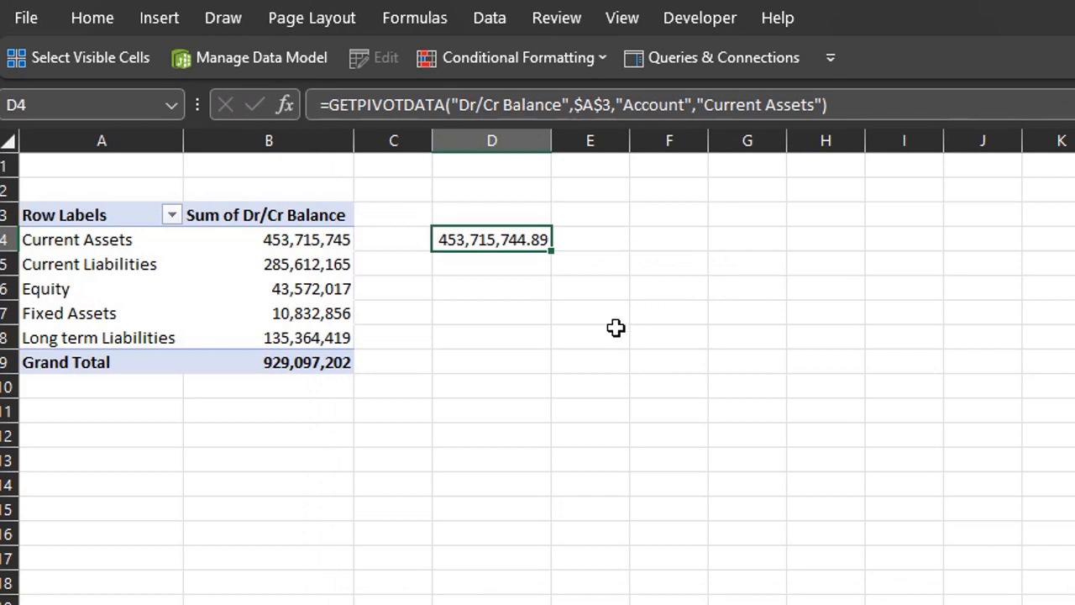
# Step: Replace the "Current Assets" item in D4's GETPIVOTDATA formula with a reference to A4 and fill the formula down to D8
pyautogui.press('F2')
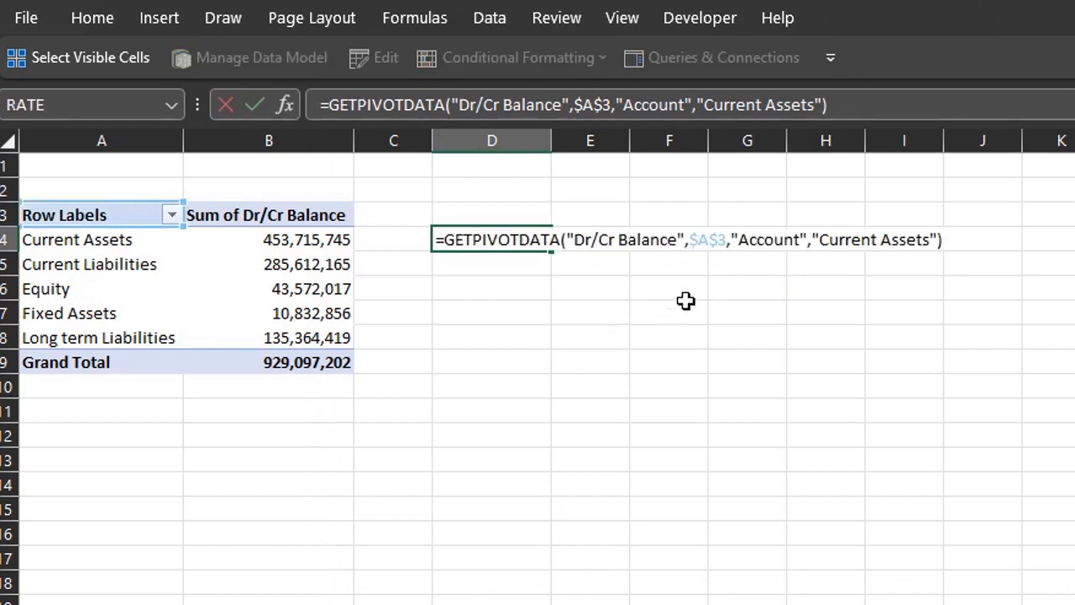
pyautogui.moveTo(816, 241); pyautogui.dragTo(939, 239)
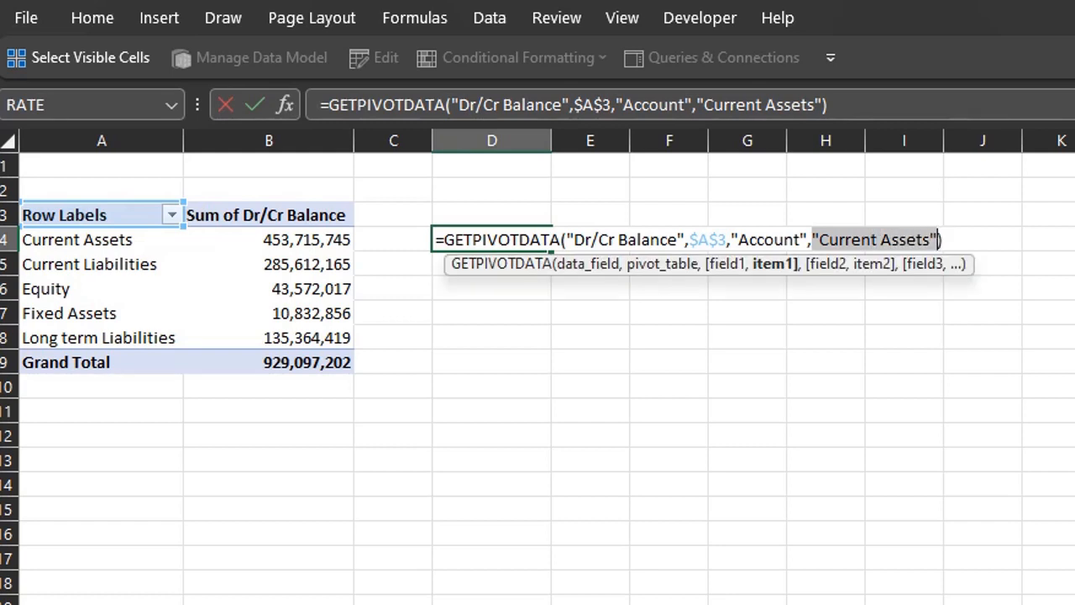
pyautogui.press('BackSpace')
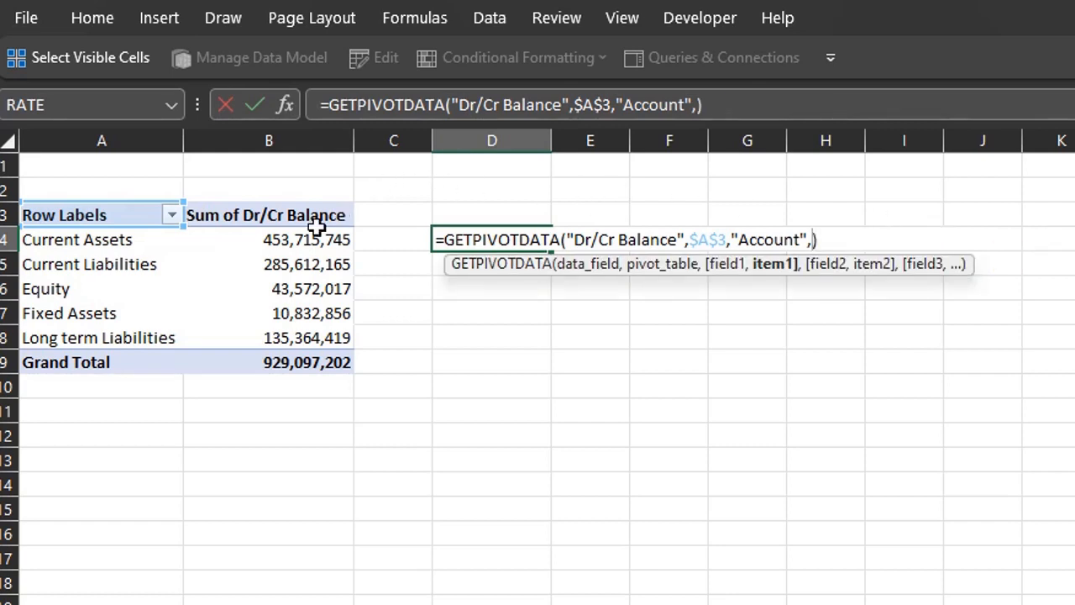
pyautogui.click(168, 239)
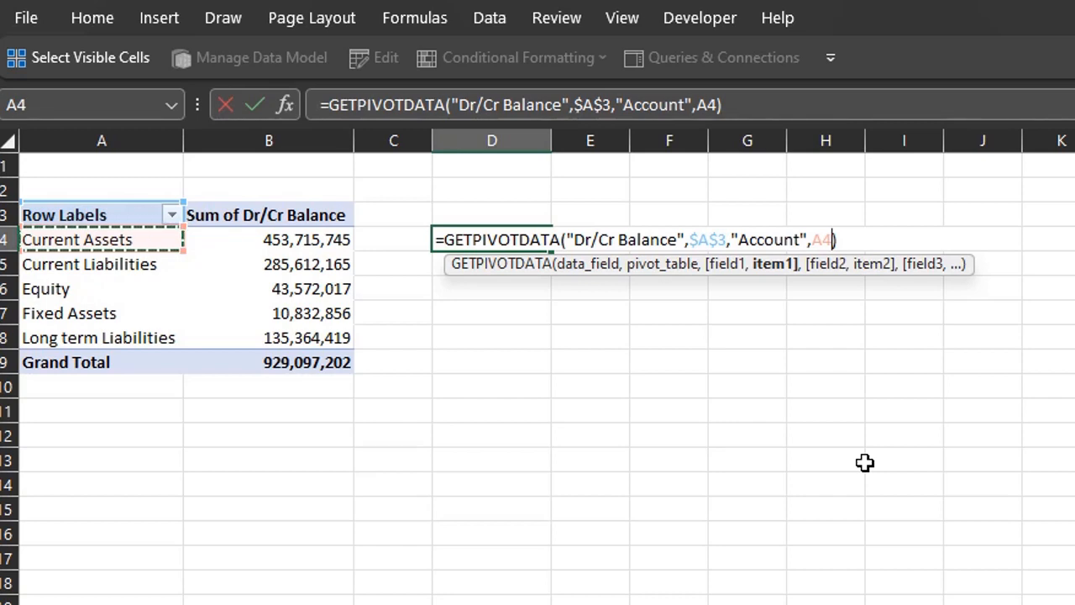
pyautogui.press('Return')
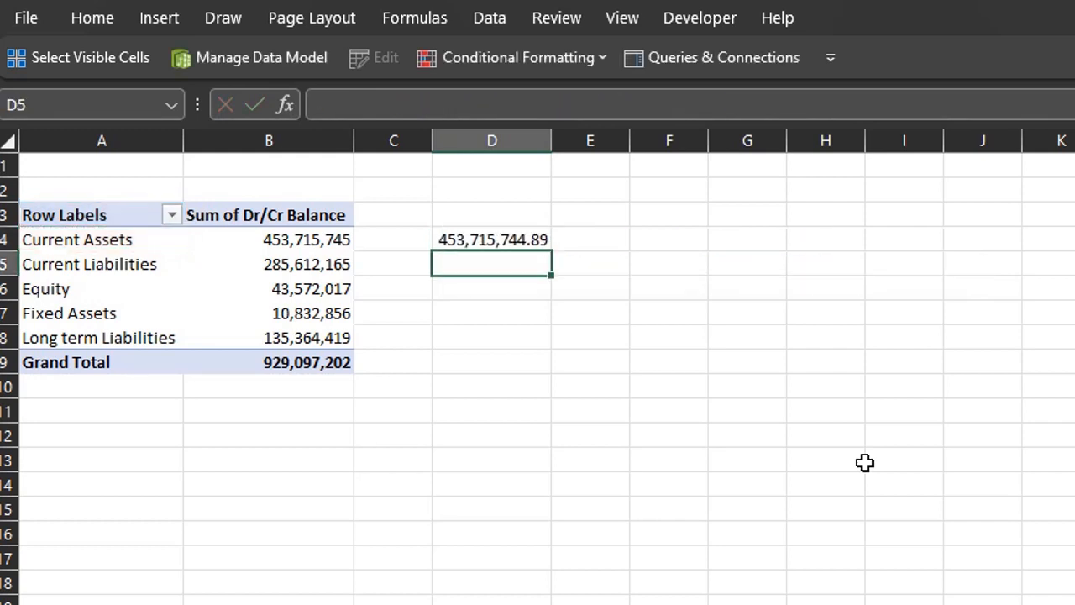
pyautogui.click(512, 239)
pyautogui.moveTo(551, 249); pyautogui.dragTo(570, 351)
pyautogui.click(605, 336)
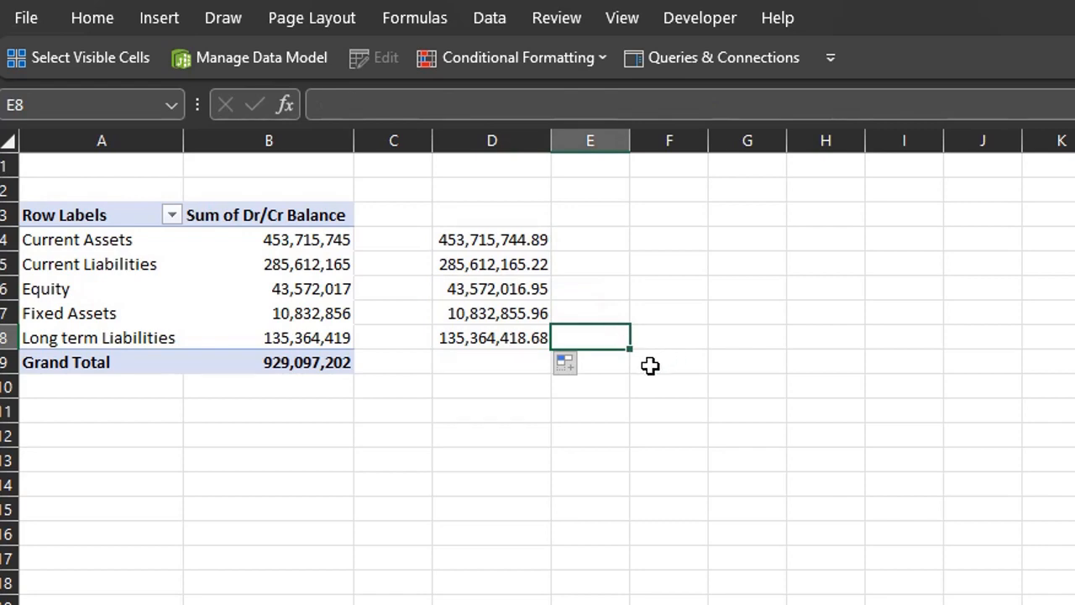
# Step: Clear the GETPIVOTDATA formulas from D3:D9
pyautogui.moveTo(495, 214); pyautogui.dragTo(537, 361)
pyautogui.press('Delete')
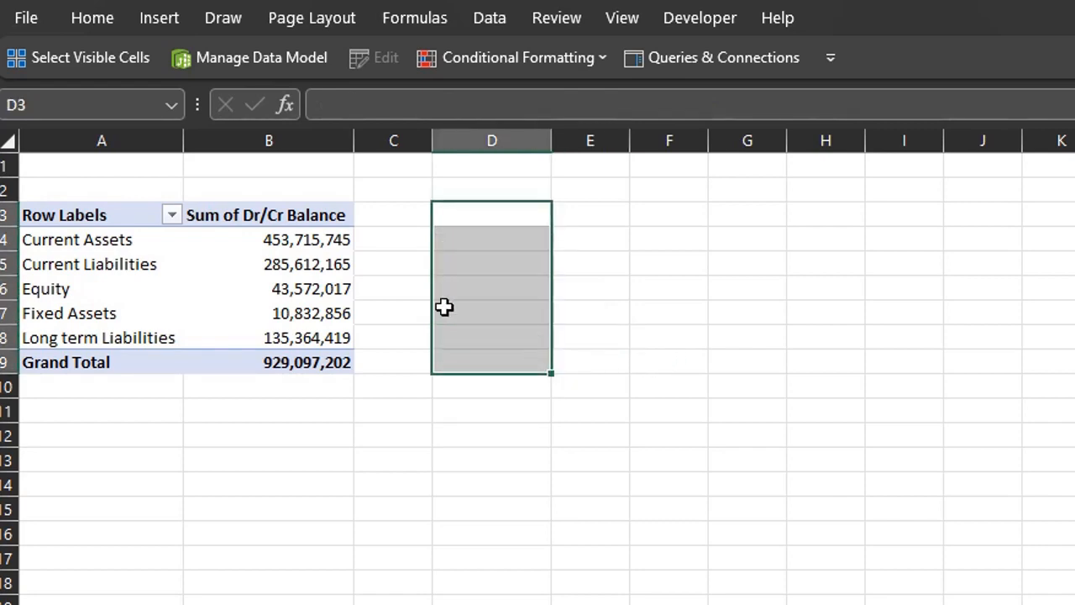
# Step: Add the Date field to the pivot table's columns
pyautogui.click(308, 264)
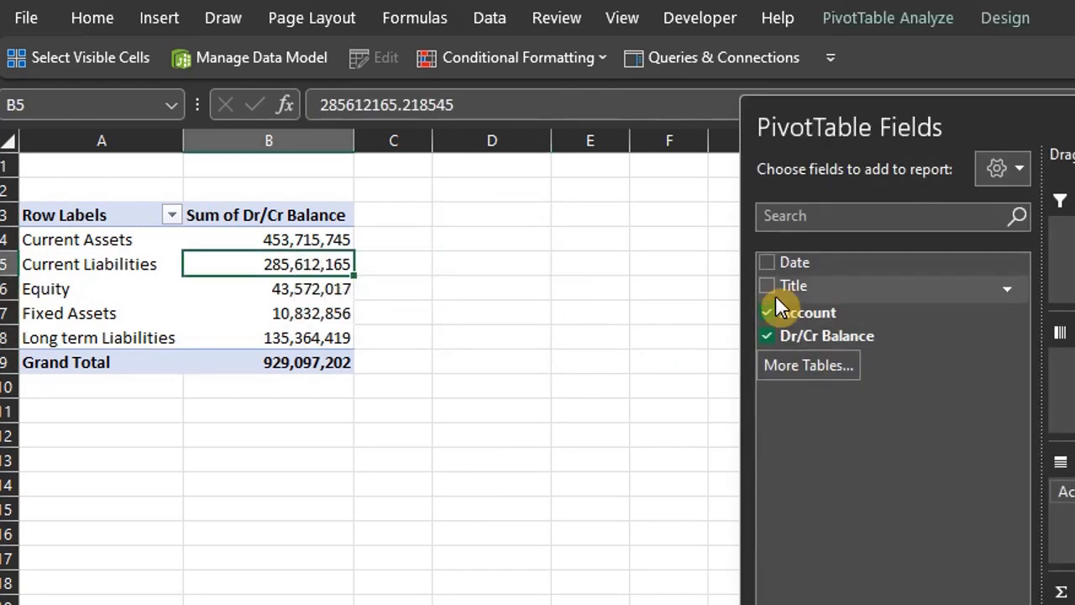
pyautogui.moveTo(785, 263); pyautogui.dragTo(1015, 348)
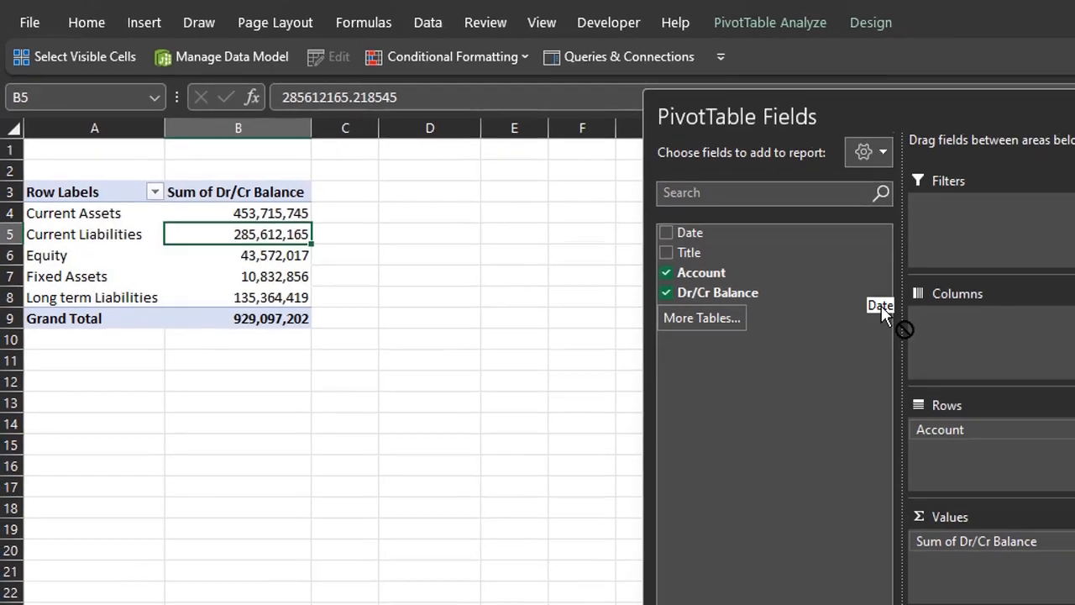
pyautogui.moveTo(881, 306)
pyautogui.mouseDown()
pyautogui.moveTo(933, 326)
pyautogui.moveTo(880, 310)
pyautogui.mouseUp()
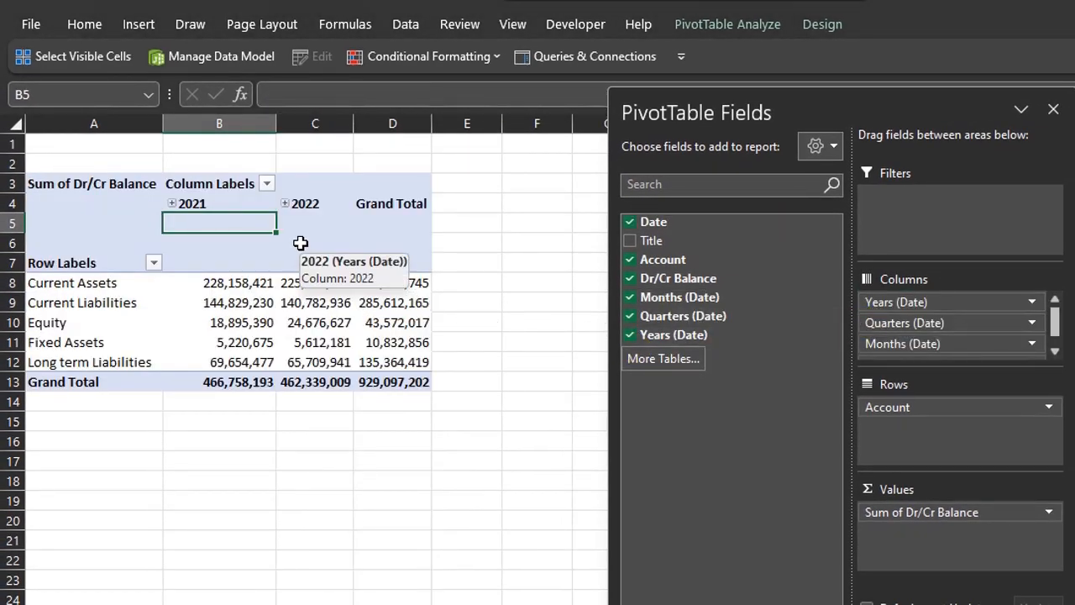
# Step: Group the pivot table's date columns by months and years only
pyautogui.rightClick(236, 204)
pyautogui.click(342, 450)
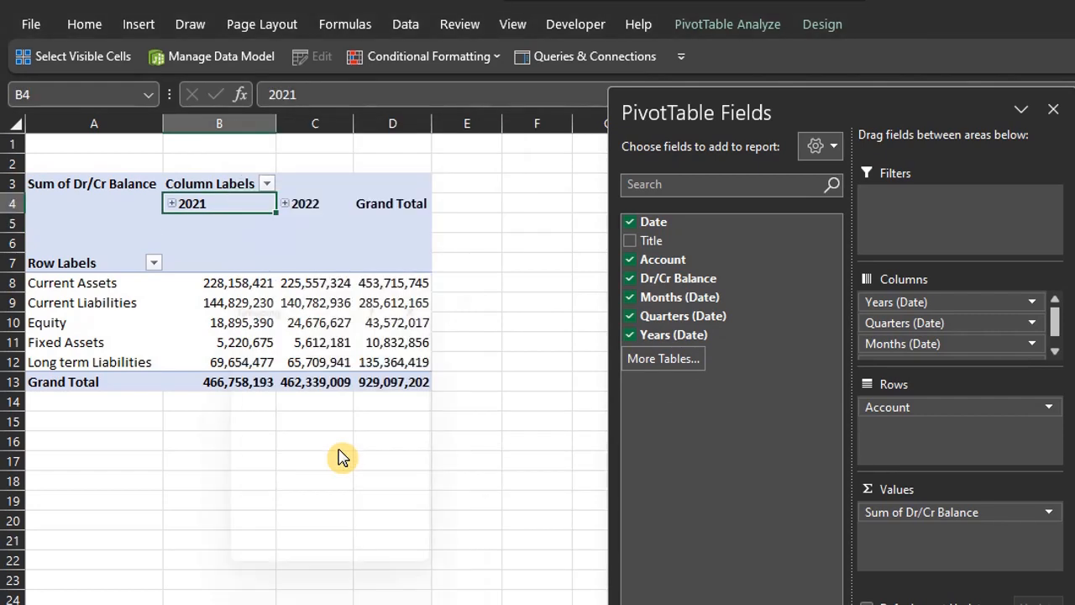
pyautogui.click(306, 498)
pyautogui.click(329, 565)
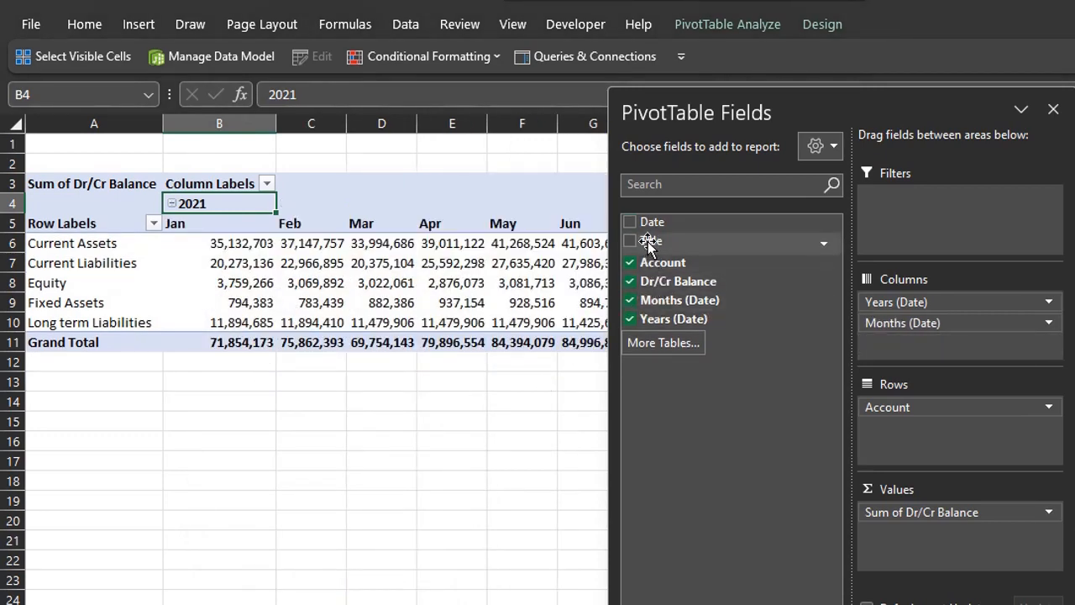
# Step: Add Title above Account in the pivot table's rows and move the Equity row below Long term Liabilities
pyautogui.moveTo(646, 240); pyautogui.dragTo(882, 403)
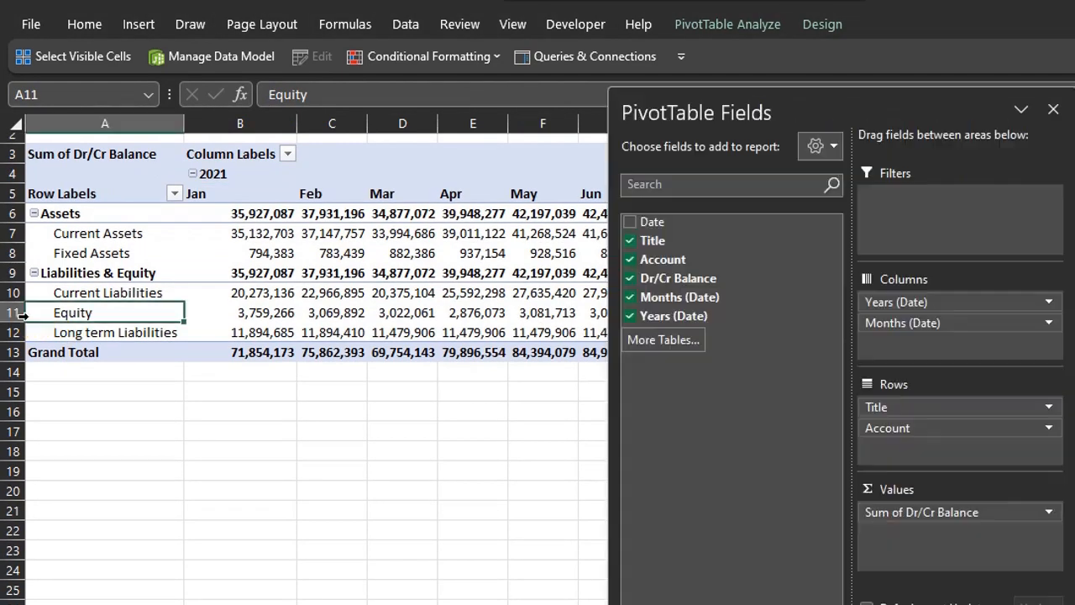
pyautogui.click(46, 311)
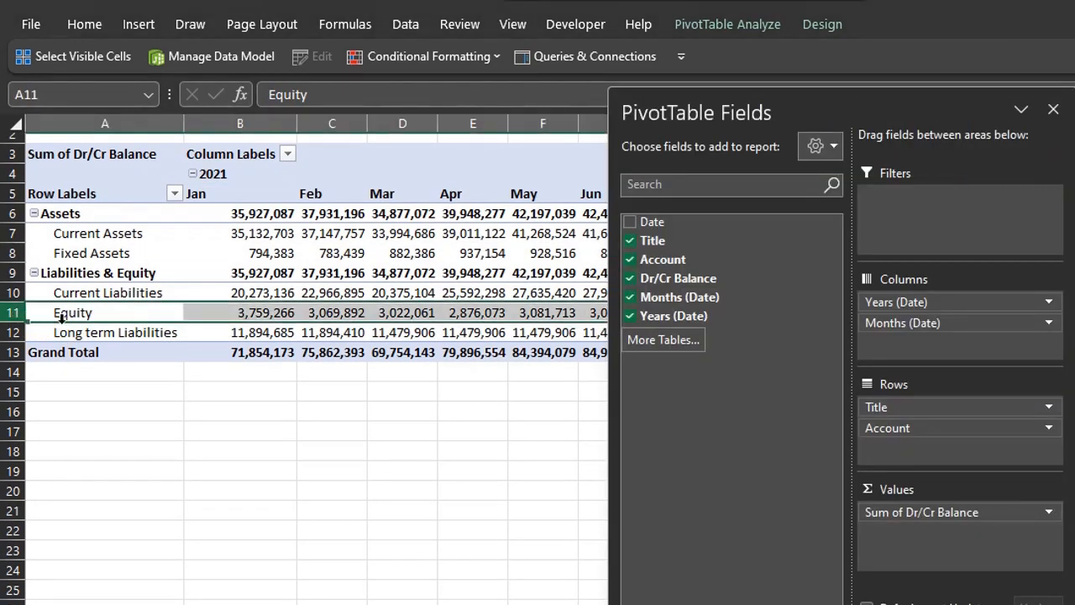
pyautogui.moveTo(60, 317); pyautogui.dragTo(71, 342)
# Step: Add a list validation to A15 using the 2021 month headers Jan to Jun as source, and choose Jan
pyautogui.click(114, 398)
pyautogui.click(403, 30)
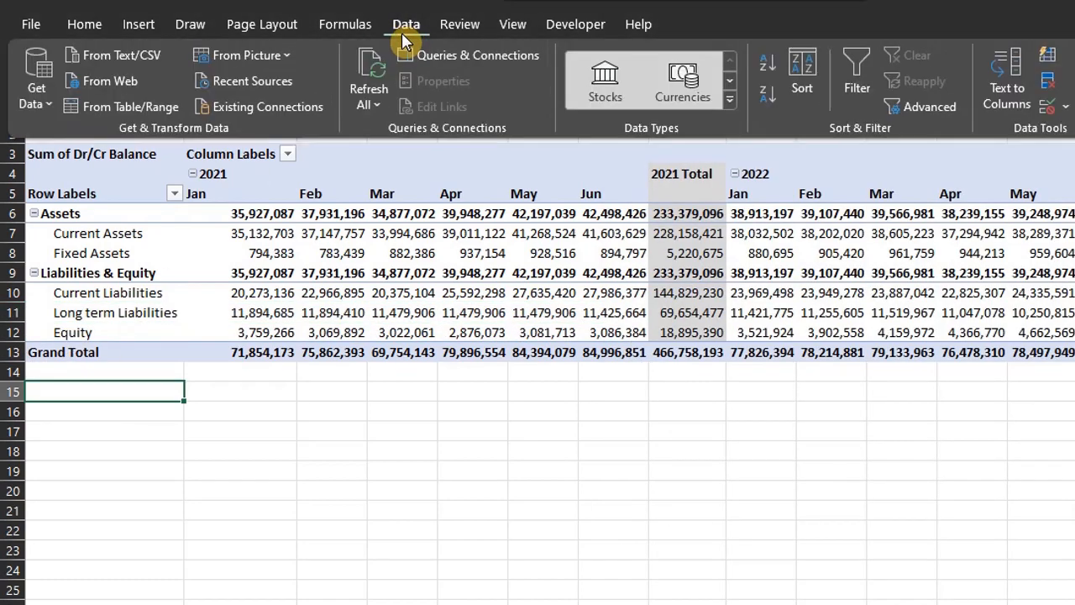
pyautogui.click(1066, 107)
pyautogui.click(1069, 137)
pyautogui.click(487, 238)
pyautogui.click(445, 294)
pyautogui.click(470, 319)
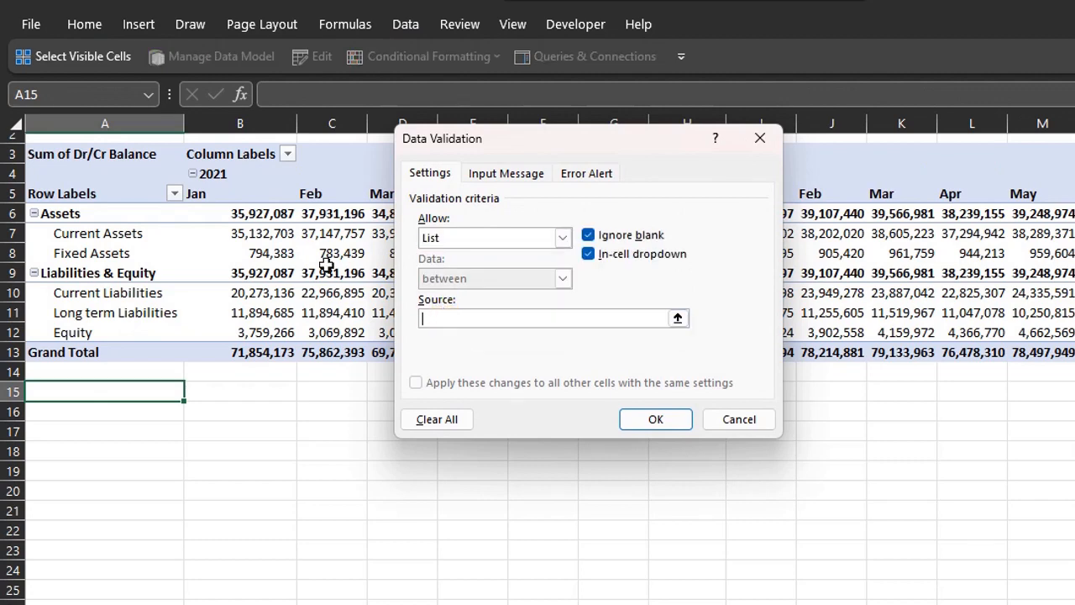
pyautogui.moveTo(240, 194); pyautogui.dragTo(586, 195)
pyautogui.click(651, 419)
pyautogui.click(193, 392)
pyautogui.click(142, 410)
# Step: Copy the pivot table's row labels from Assets to Equity into the cells starting at A17
pyautogui.click(75, 214)
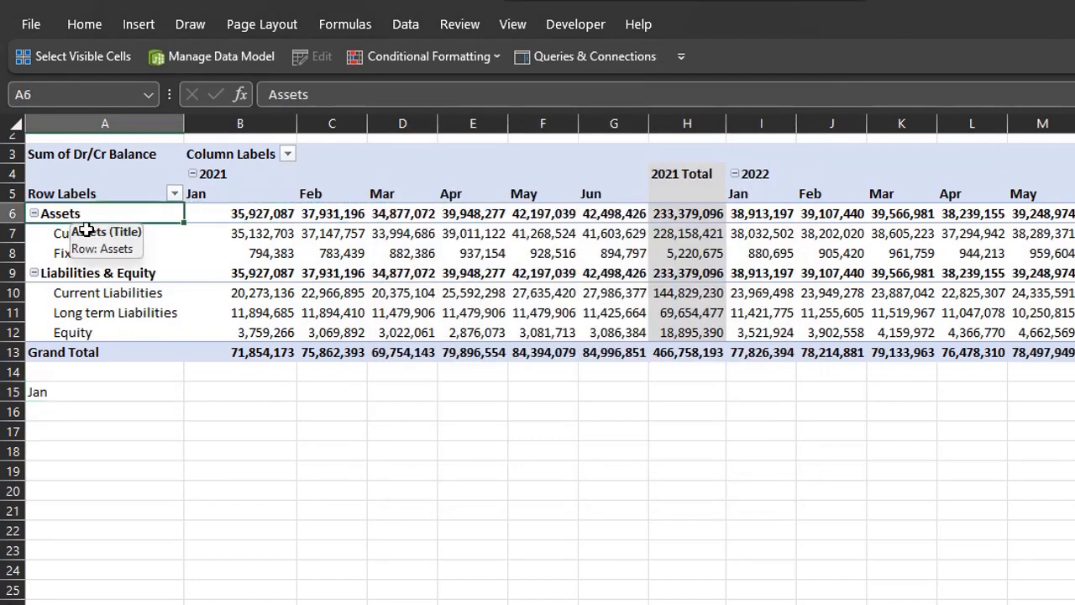
pyautogui.moveTo(87, 231); pyautogui.dragTo(93, 336)
pyautogui.hotkey('ctrl', 'c')
pyautogui.click(159, 431)
pyautogui.hotkey('ctrl', 'v')
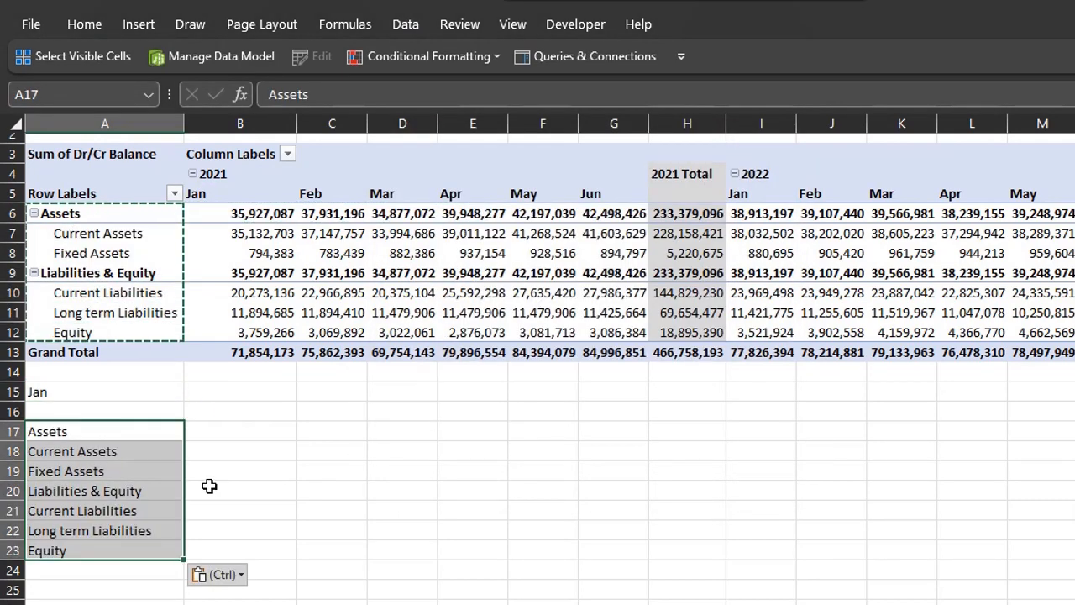
# Step: Move the Liabilities & Equity label block down one row to A21:A24 and enter Total in A20 and A25
pyautogui.moveTo(155, 490); pyautogui.dragTo(140, 550)
pyautogui.moveTo(138, 559); pyautogui.dragTo(132, 568)
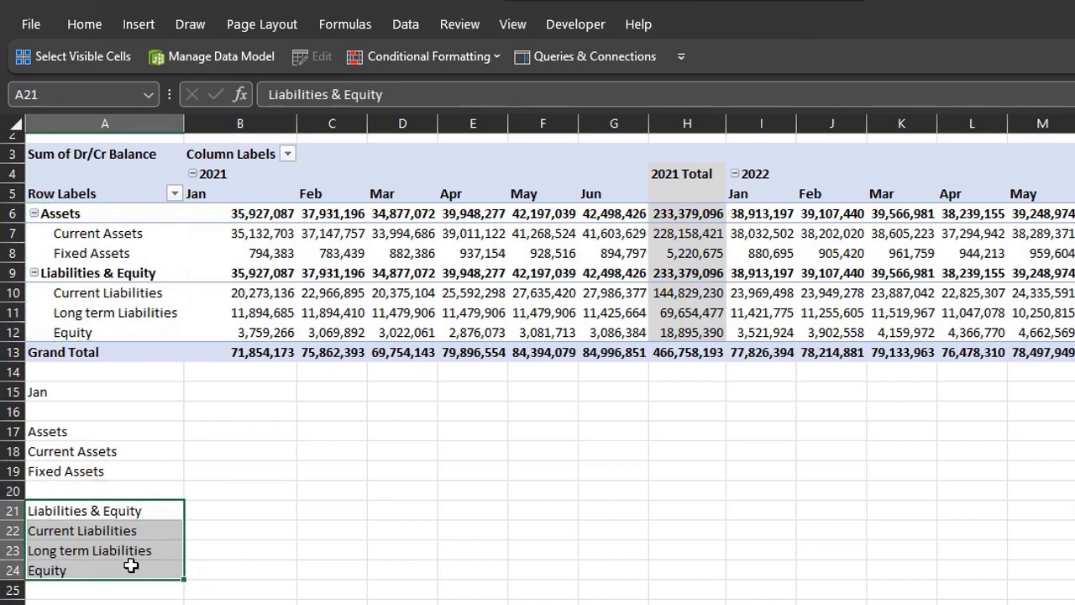
pyautogui.click(96, 488)
pyautogui.write('Total')
pyautogui.press('Return')
pyautogui.press('Down')
pyautogui.press('Down')
pyautogui.press('Down')
pyautogui.press('Down')
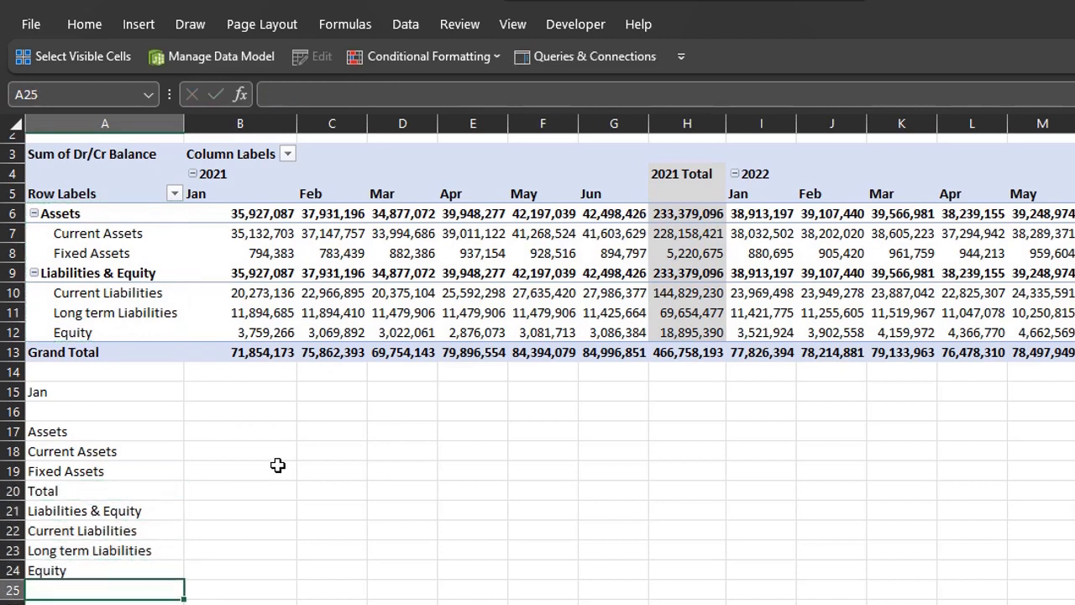
pyautogui.write('Total')
# Step: Head the report's current-year column with CY in B16 and 2022 in B15
pyautogui.click(264, 415)
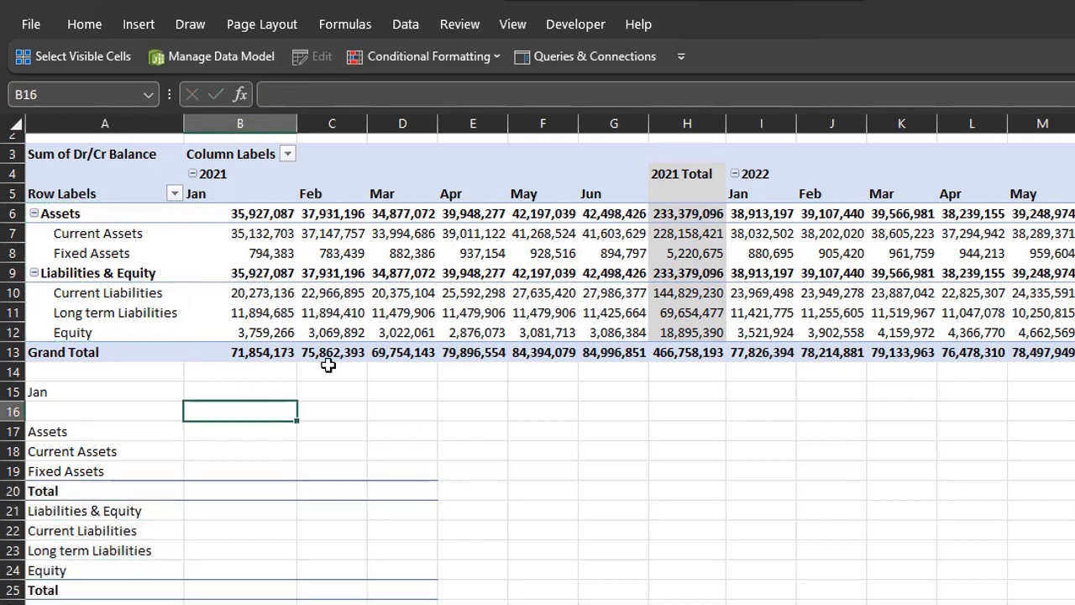
pyautogui.write('CY')
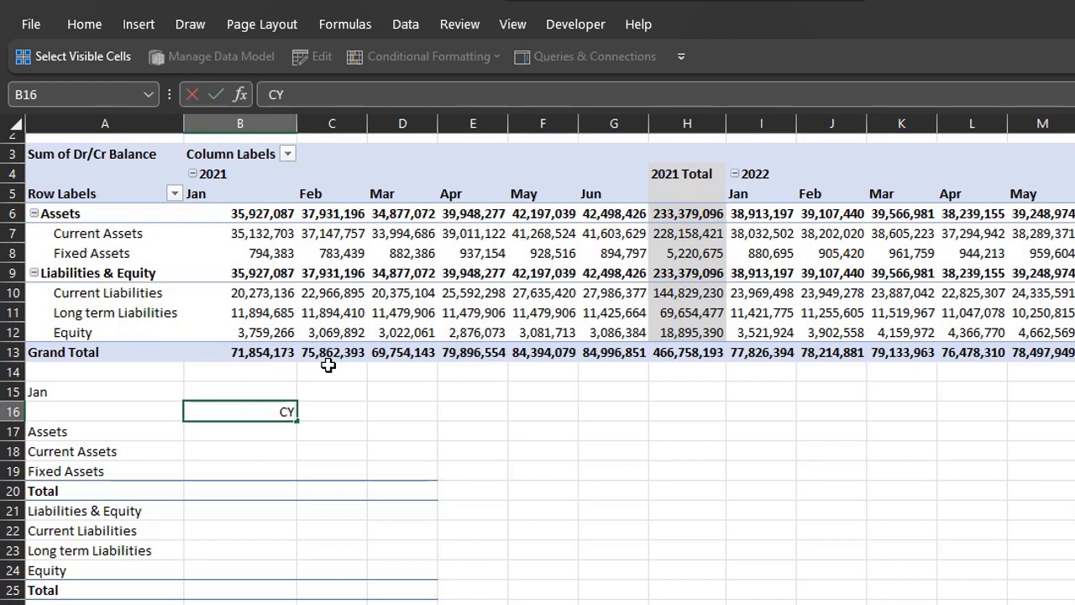
pyautogui.press('Return')
pyautogui.press('Up')
pyautogui.press('Up')
pyautogui.write('2022')
pyautogui.press('Return')
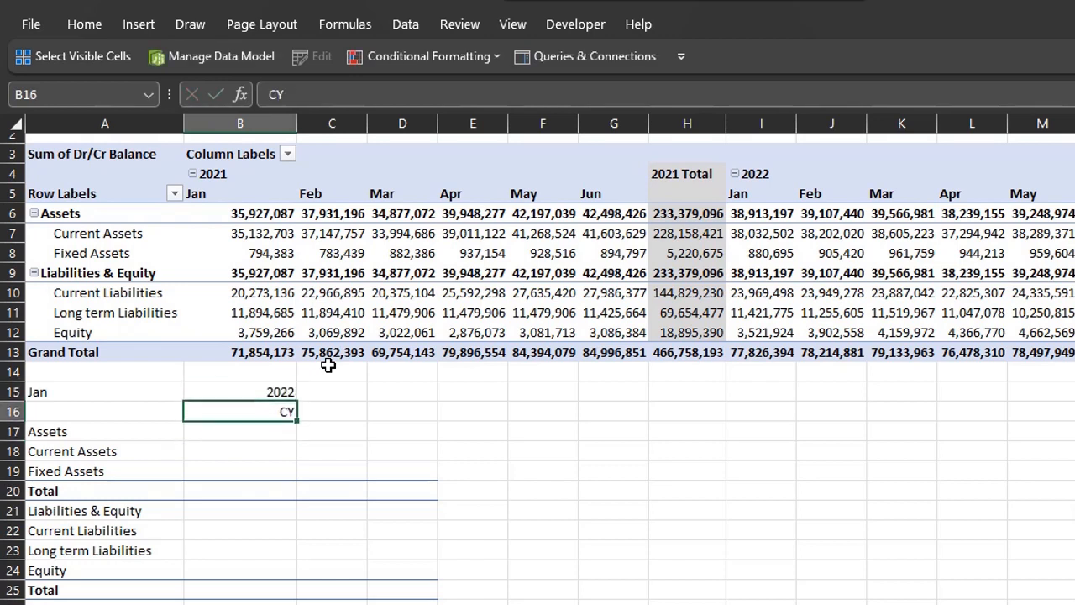
# Step: Head the report's last-year column with LY in C16 and 2021 in C15
pyautogui.press('Right')
pyautogui.write('LY')
pyautogui.press('Return')
pyautogui.press('Up')
pyautogui.press('Up')
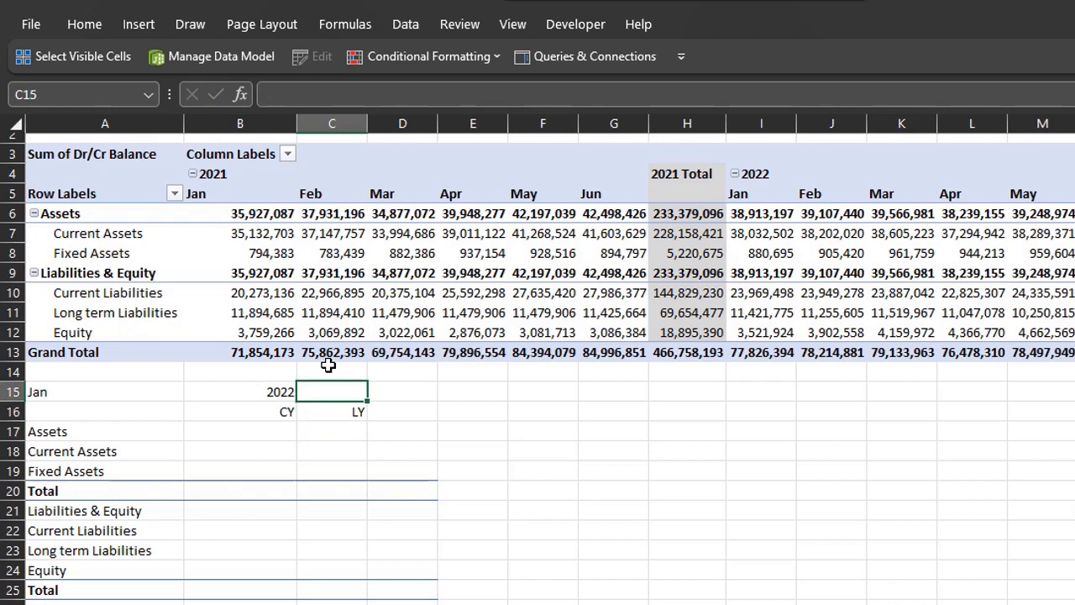
pyautogui.write('2021')
pyautogui.press('Return')
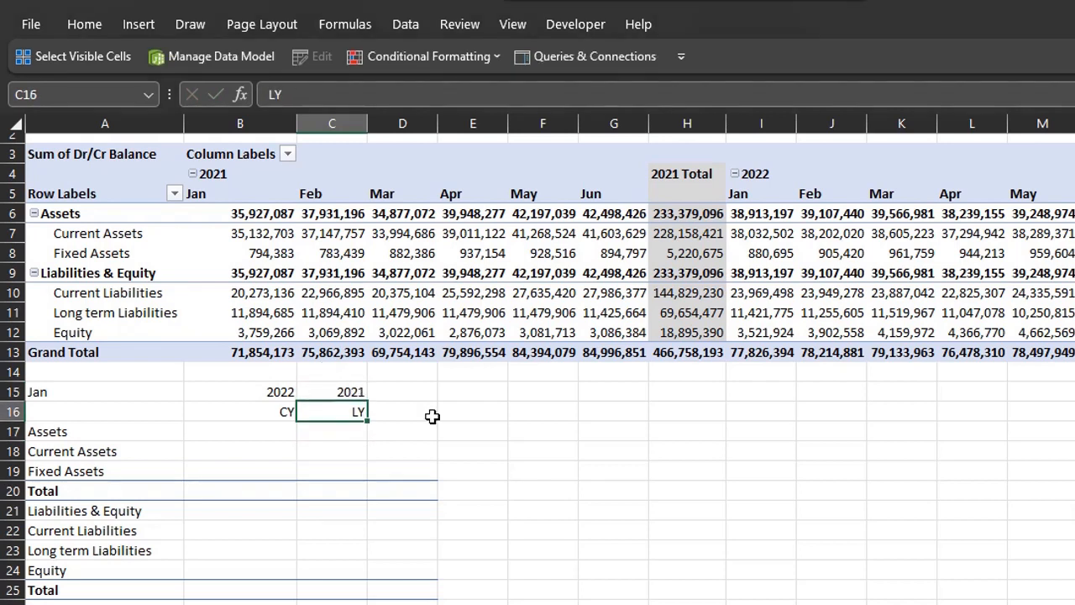
# Step: Enter the column heading Change in D16
pyautogui.press('Right')
pyautogui.write('C')
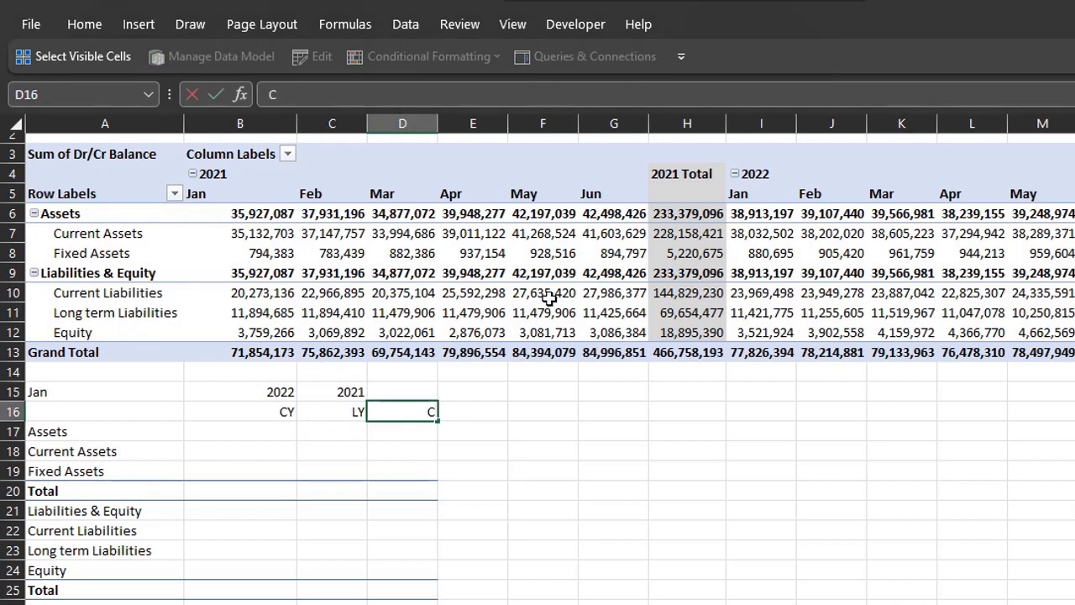
pyautogui.write('hange')
pyautogui.press('Return')
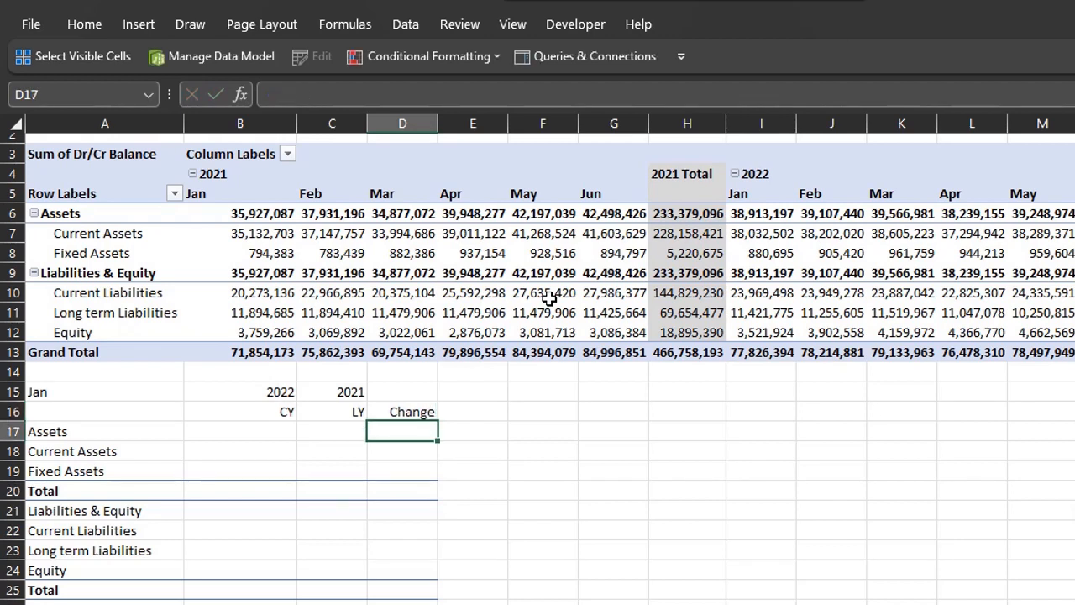
# Step: Make the report's header cells A15:D16 bold
pyautogui.moveTo(119, 387); pyautogui.dragTo(404, 412)
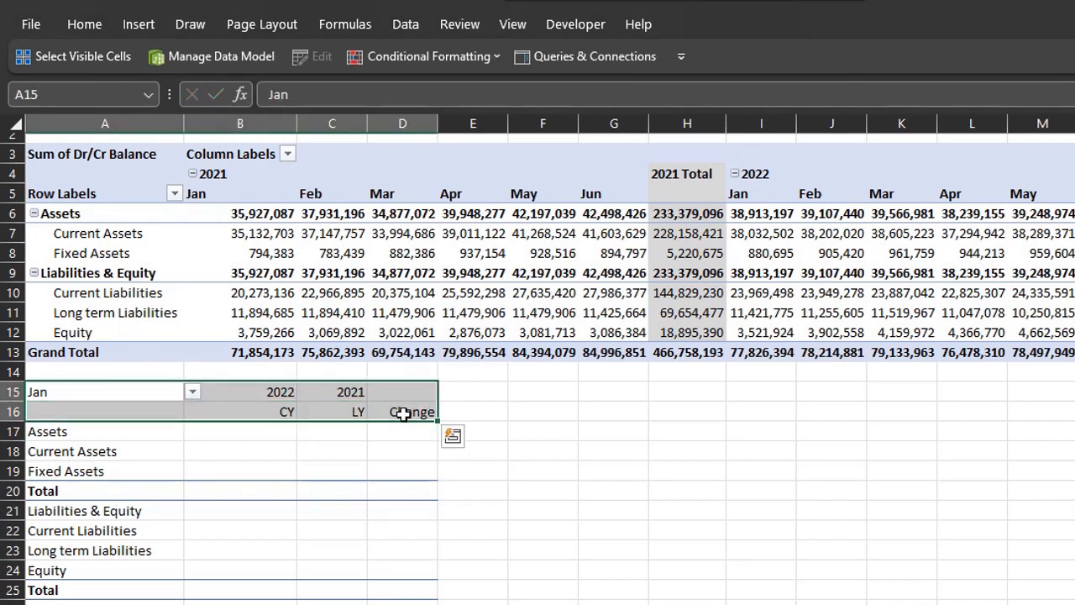
pyautogui.hotkey('ctrl', 'b')
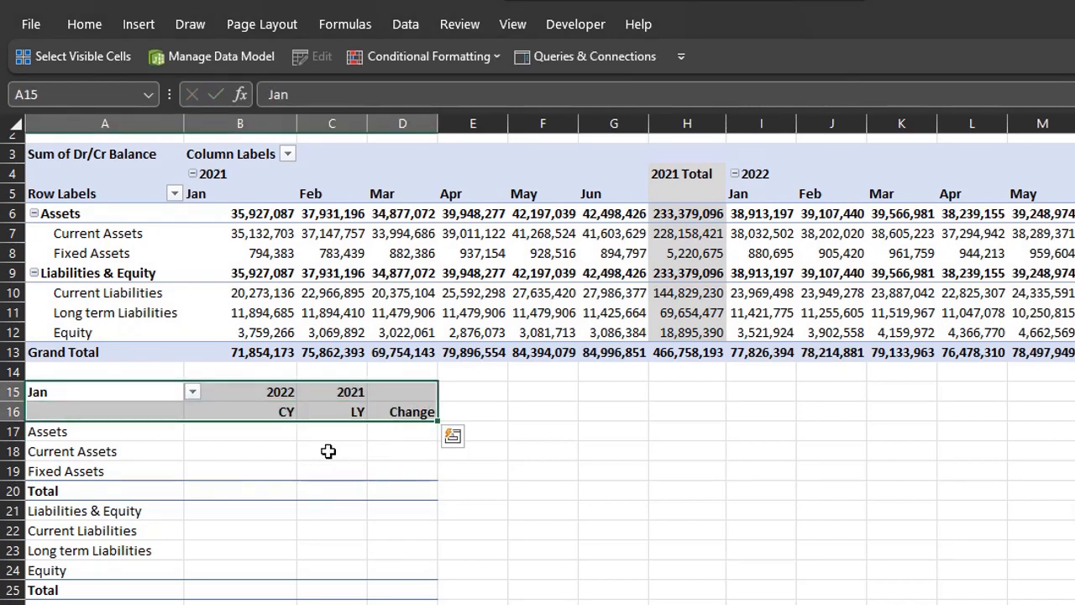
# Step: Enter a GETPIVOTDATA formula in B18 that pulls Current Assets for Jan 2022 from the pivot table
pyautogui.click(281, 445)
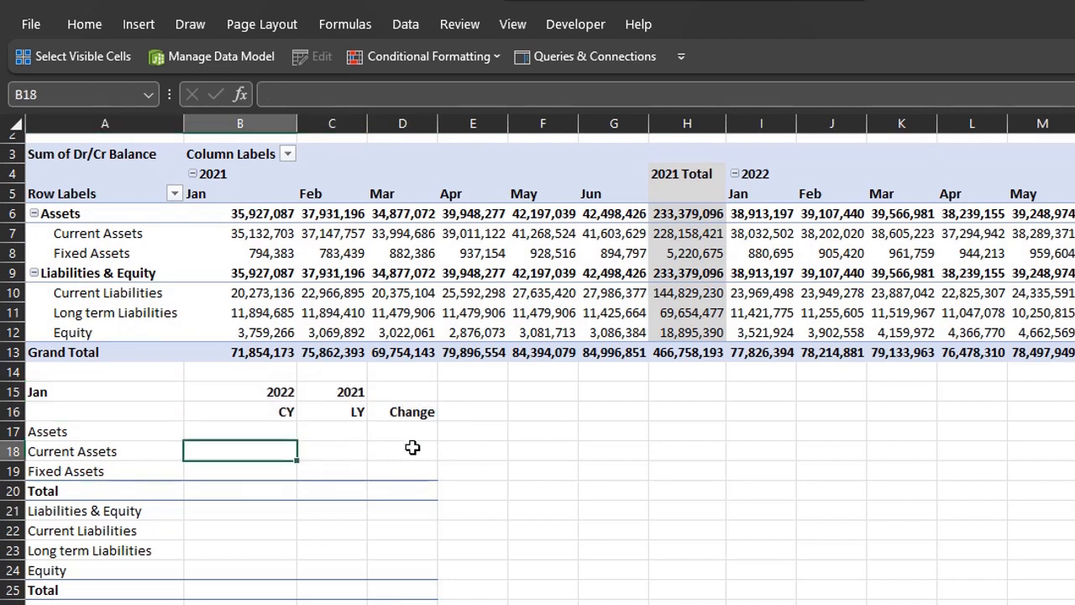
pyautogui.write('=')
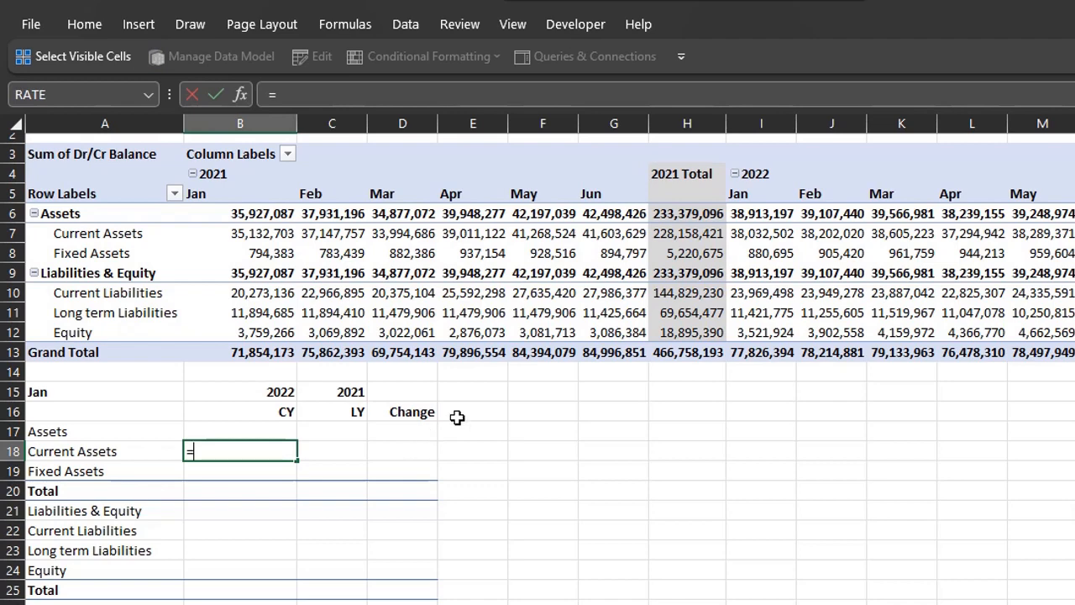
pyautogui.click(760, 234)
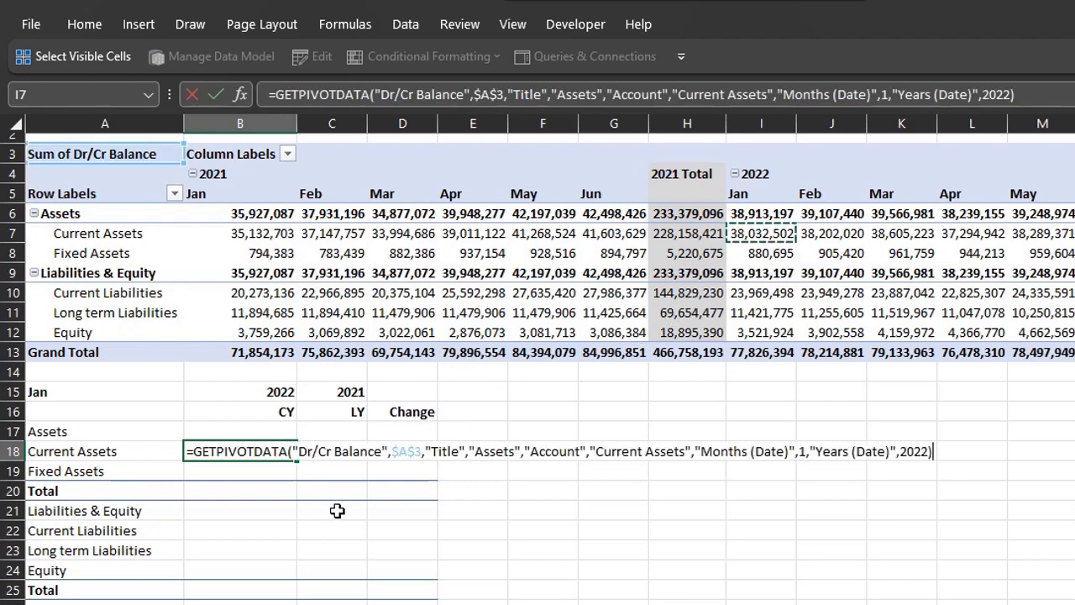
pyautogui.press('Return')
pyautogui.press('F2')
pyautogui.press('Up')
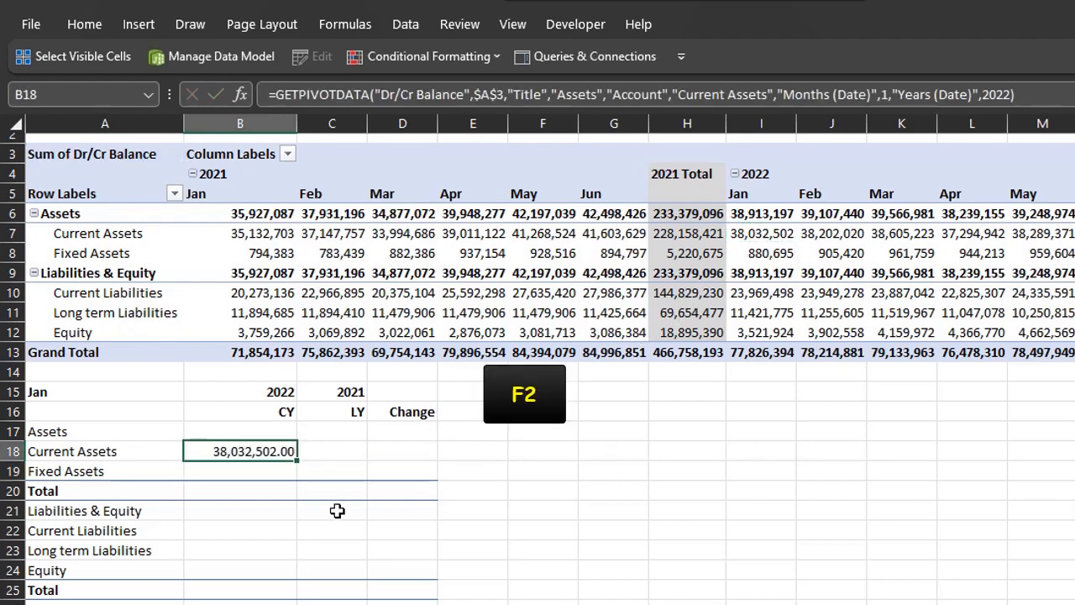
# Step: In B18's GETPIVOTDATA formula, replace the Title item "Assets" with the absolute reference $A$17
pyautogui.press('F2')
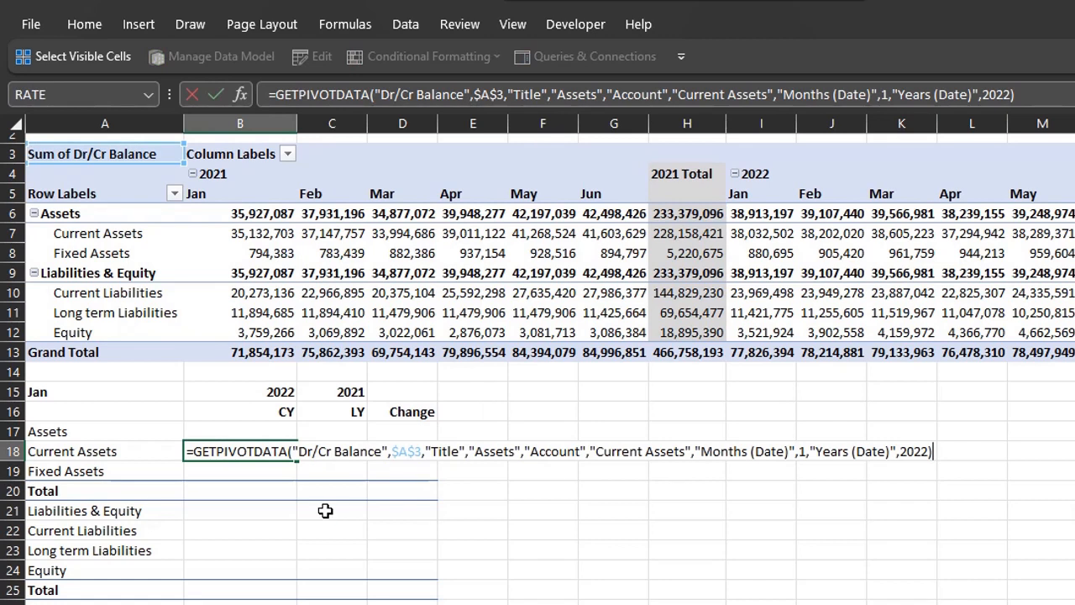
pyautogui.click(327, 451)
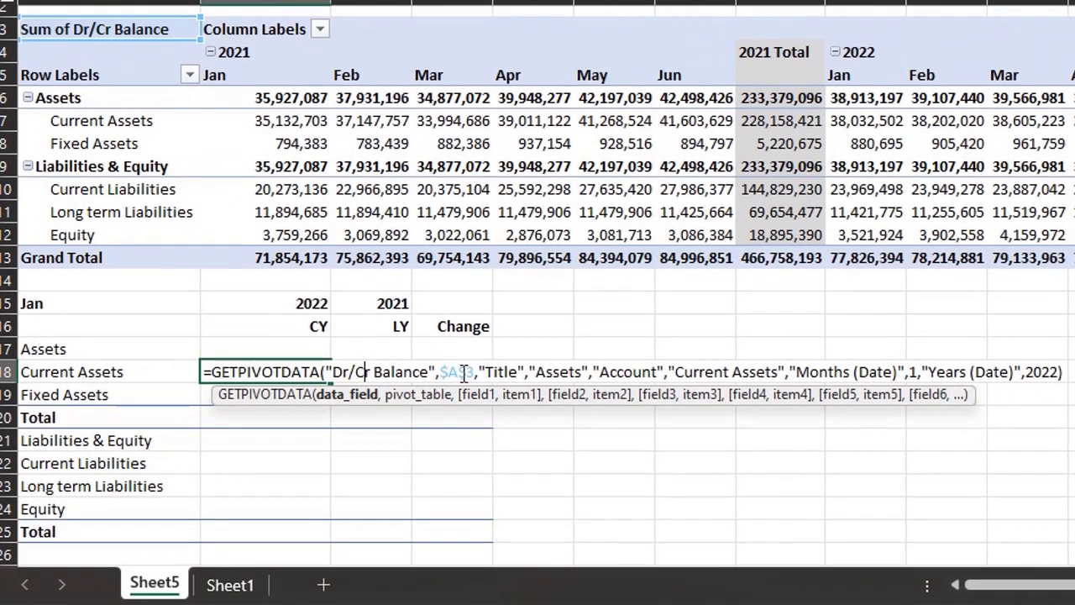
pyautogui.click(413, 451)
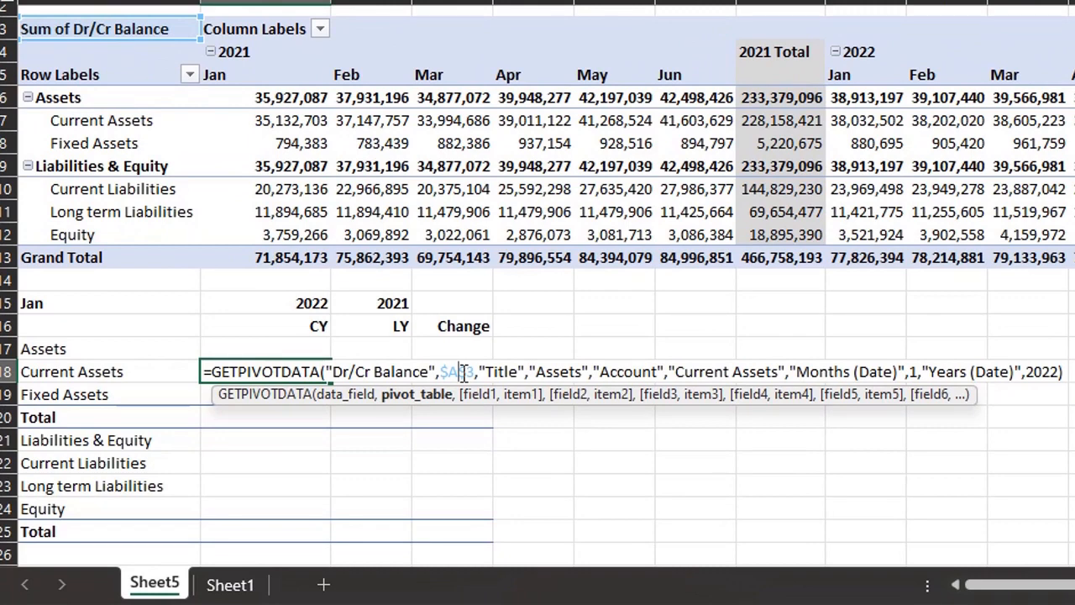
pyautogui.click(515, 373)
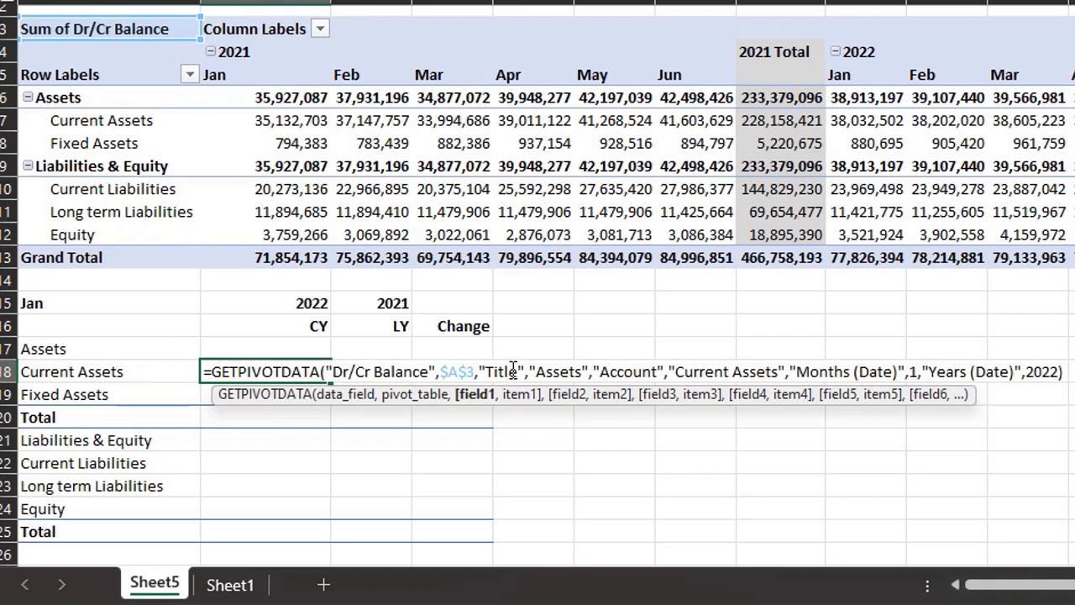
pyautogui.click(559, 371)
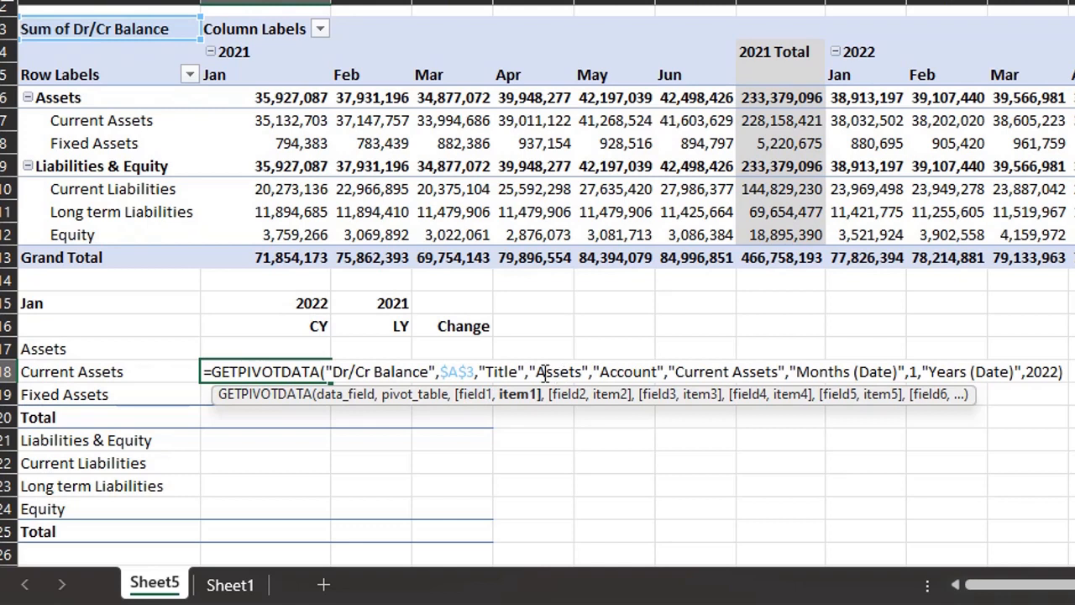
pyautogui.moveTo(529, 371); pyautogui.dragTo(584, 371)
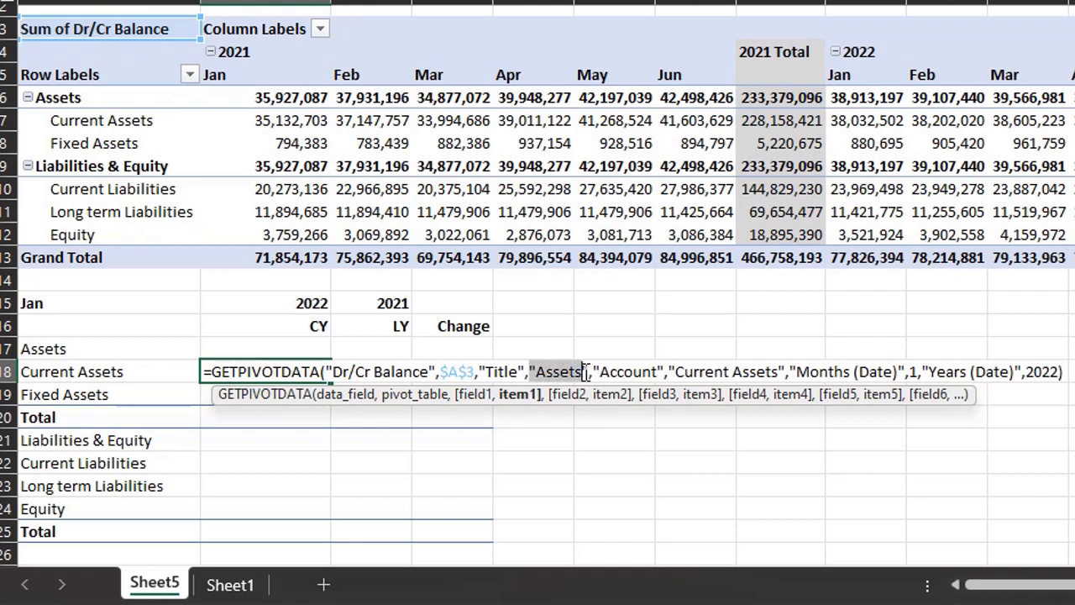
pyautogui.press('Delete')
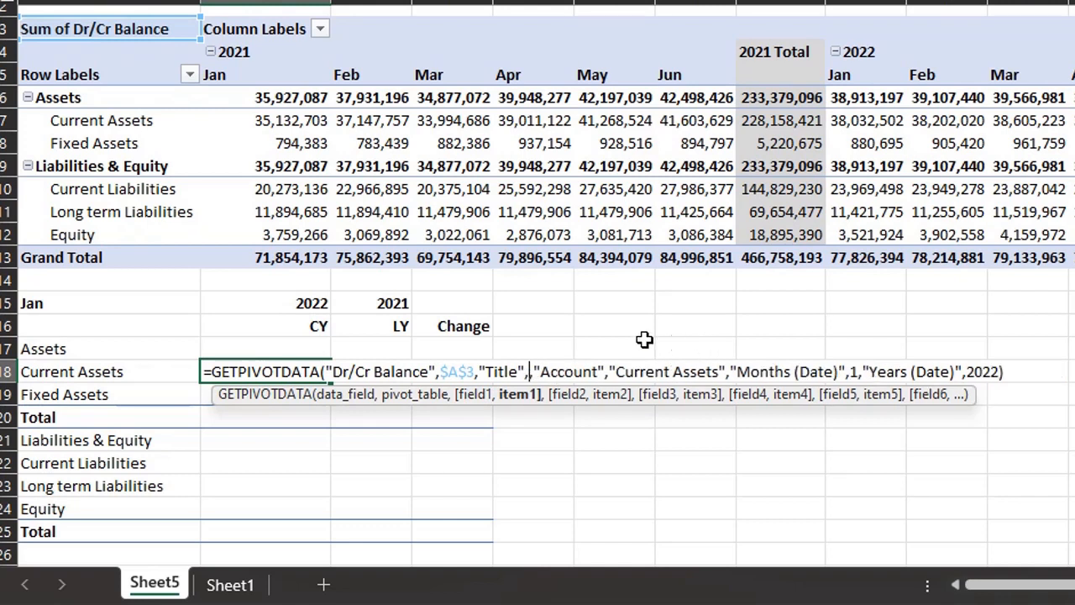
pyautogui.press('F4')
pyautogui.click(126, 356)
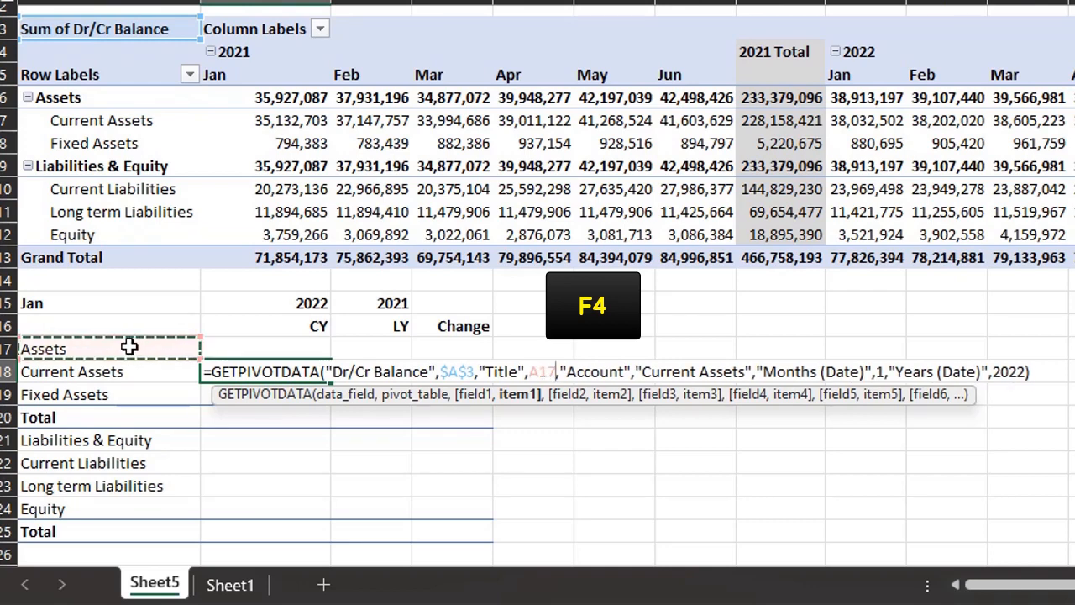
pyautogui.press('F4')
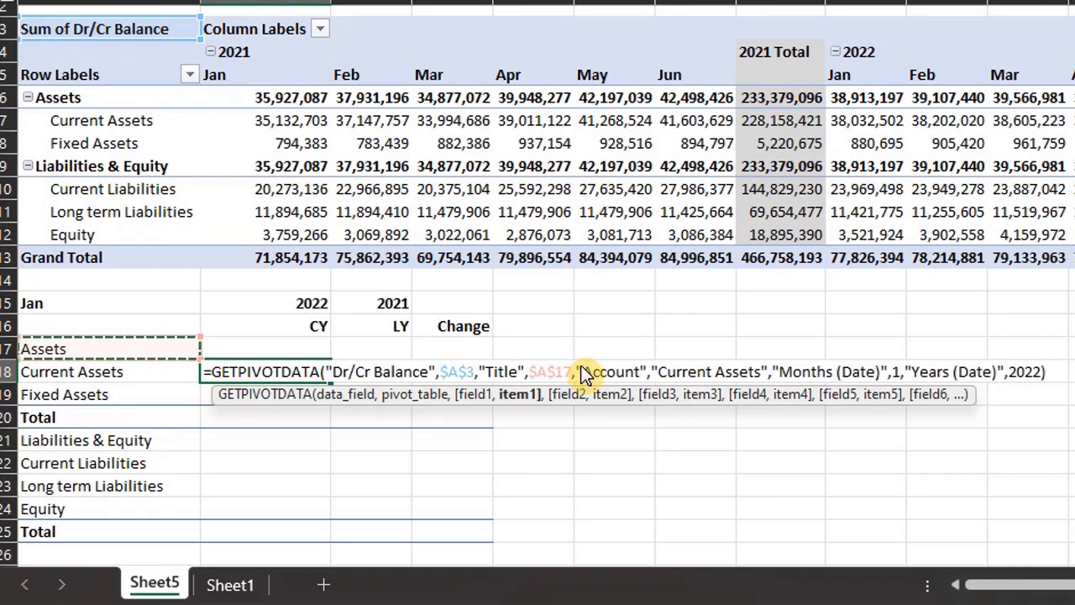
# Step: Replace the Account item "Current Assets" in the B18 formula with the column-locked reference $A18
pyautogui.click(602, 371)
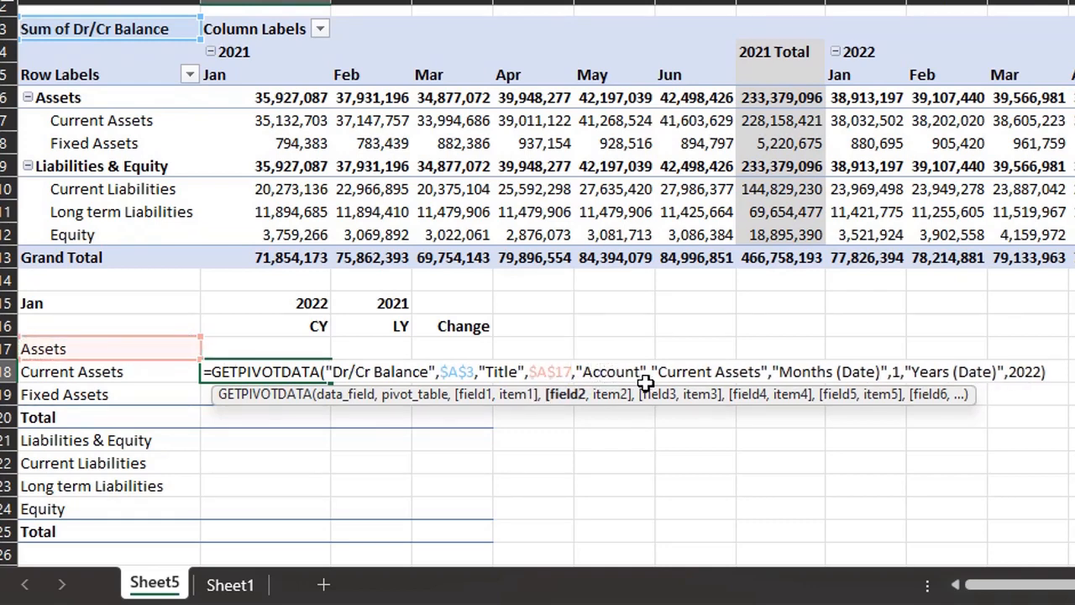
pyautogui.click(671, 371)
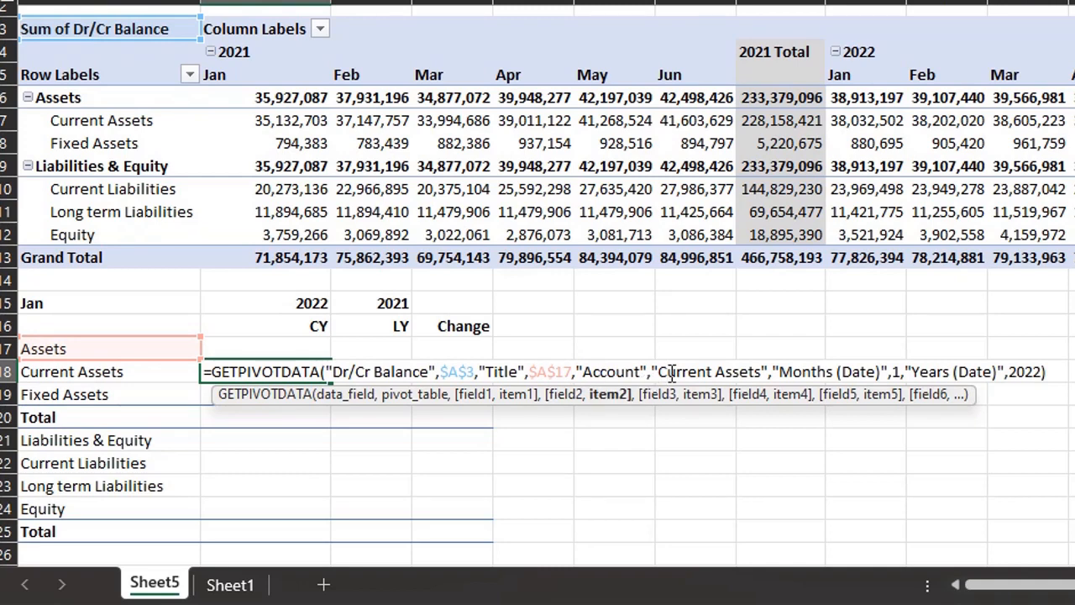
pyautogui.moveTo(653, 371); pyautogui.dragTo(766, 371)
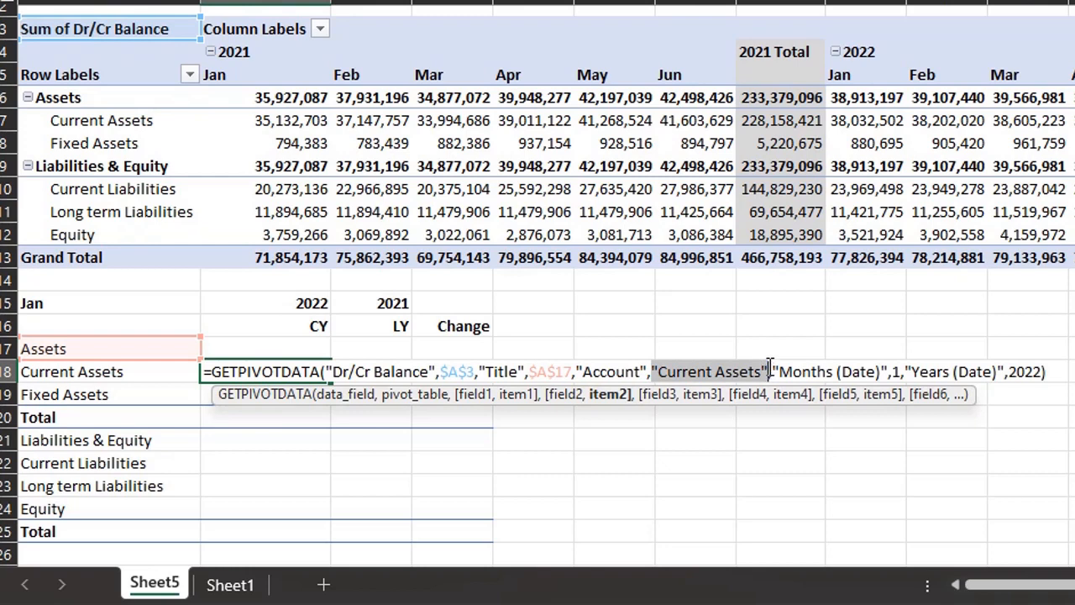
pyautogui.press('Delete')
pyautogui.click(126, 367)
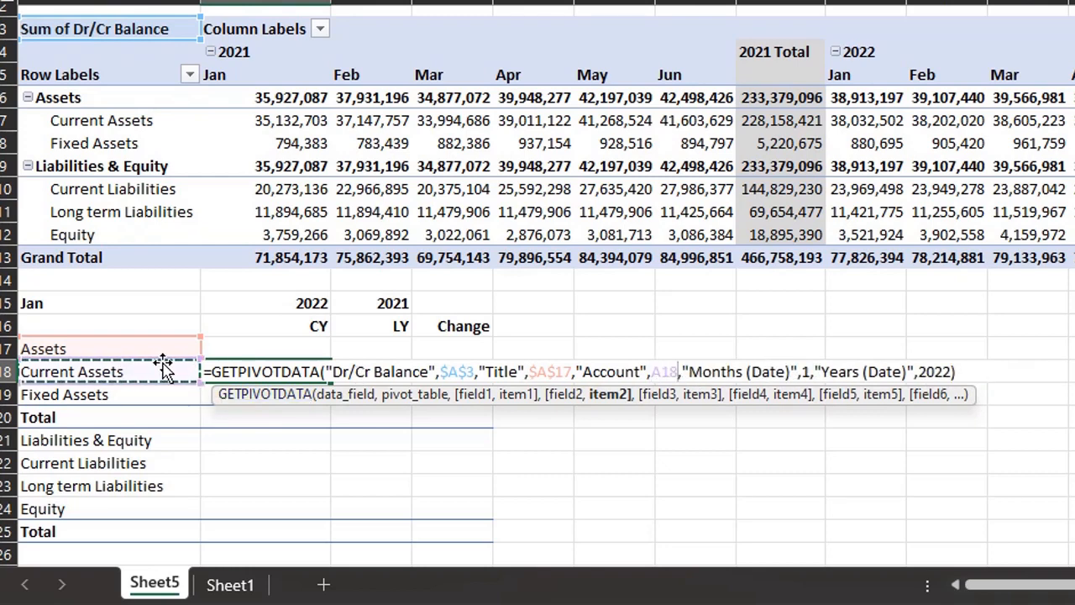
pyautogui.press('F4')
pyautogui.press('F4')
pyautogui.press('F4')
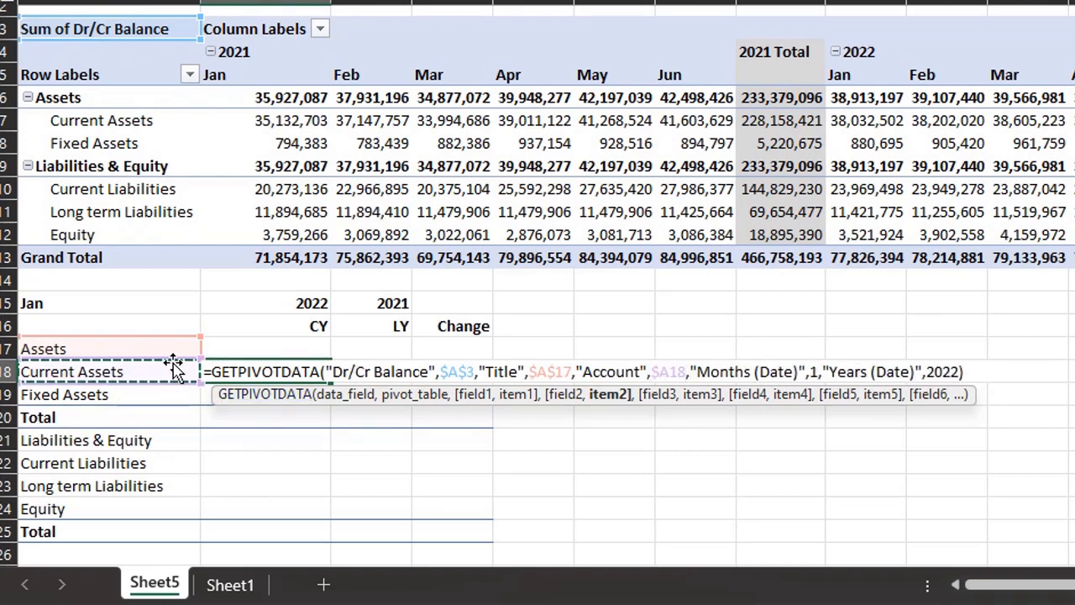
# Step: Replace the Months (Date) item 1 in the B18 formula with the absolute reference $A$15
pyautogui.click(711, 372)
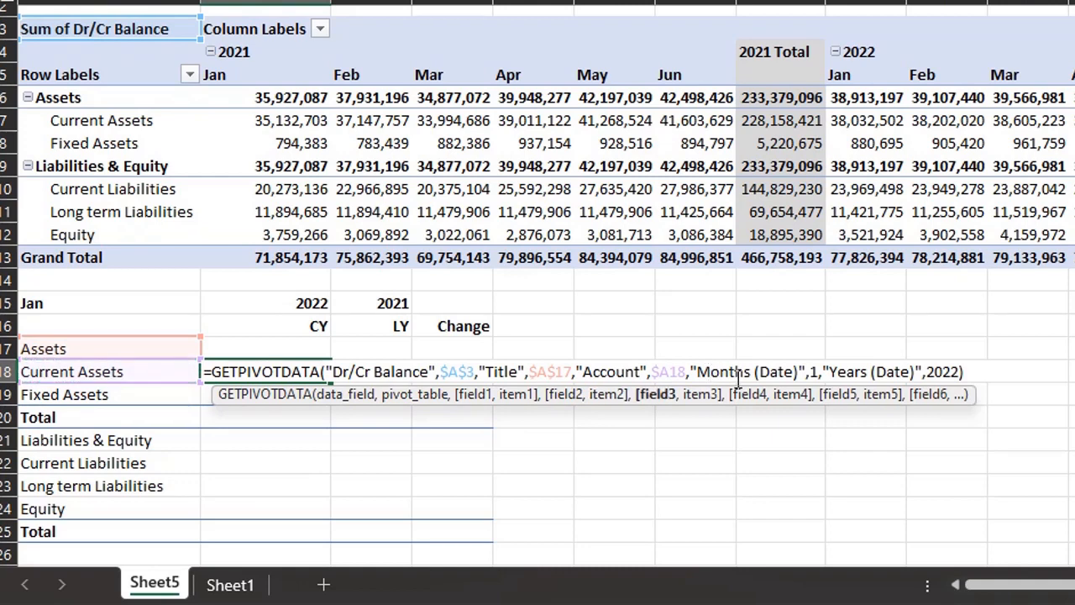
pyautogui.click(815, 371)
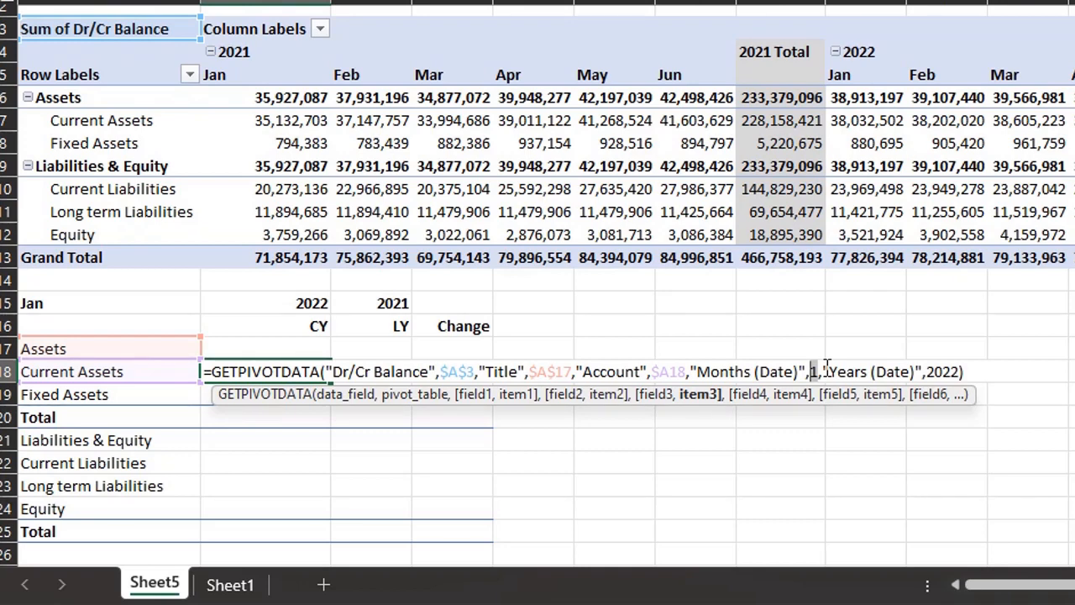
pyautogui.click(67, 302)
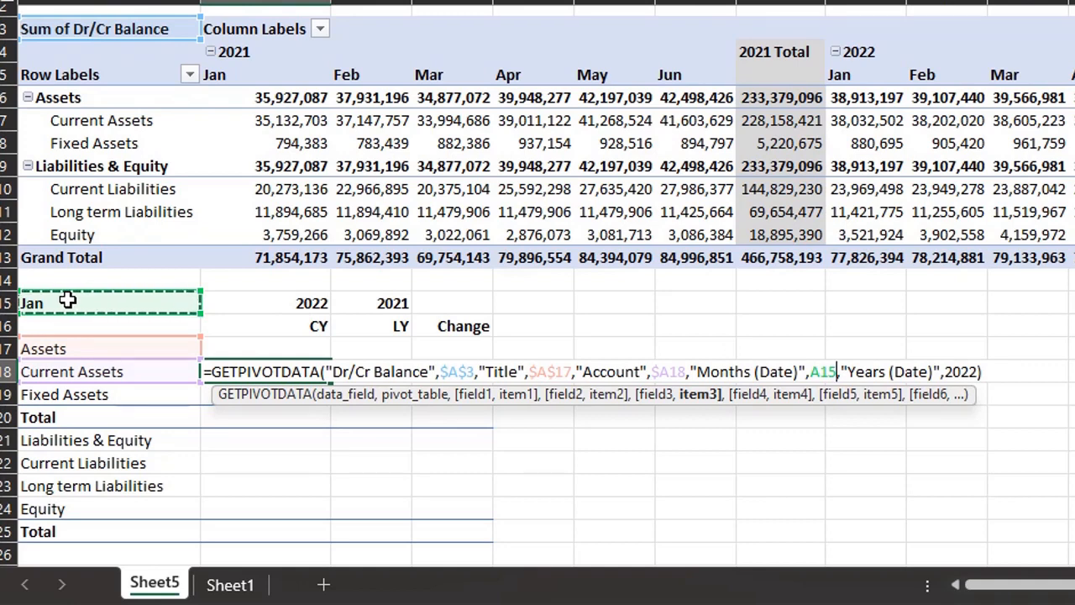
pyautogui.press('F4')
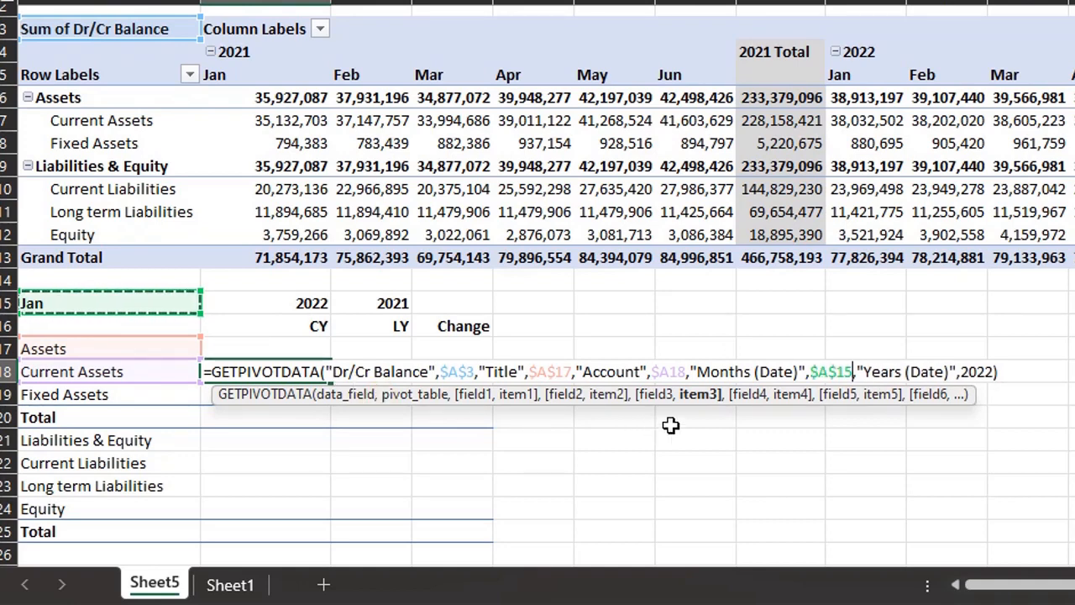
# Step: Replace the Years (Date) item 2022 with the row-locked reference B$15 and commit the B18 formula
pyautogui.click(895, 369)
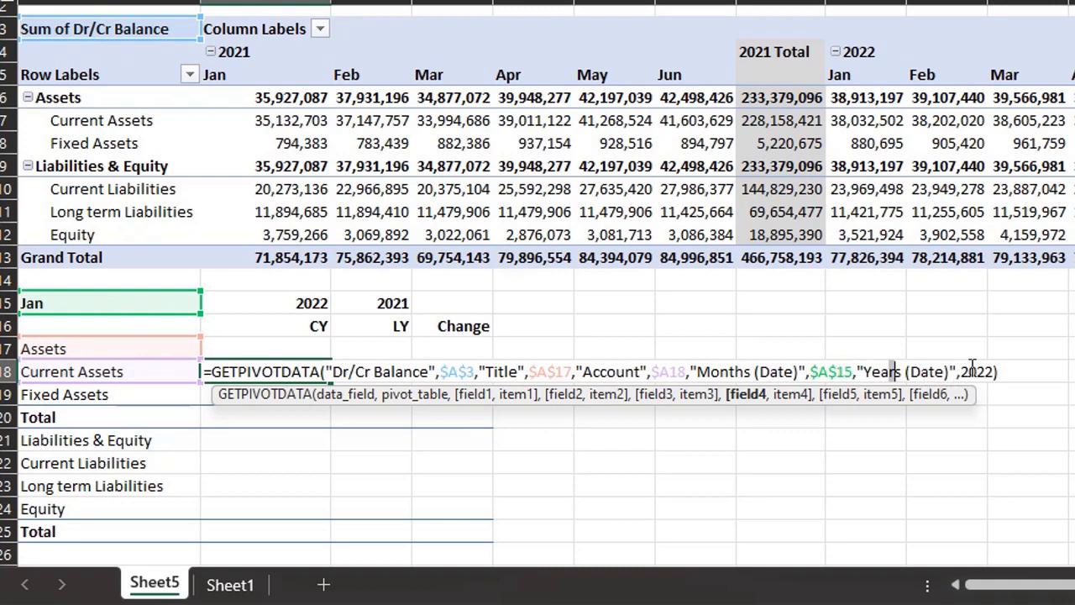
pyautogui.moveTo(960, 371); pyautogui.dragTo(991, 375)
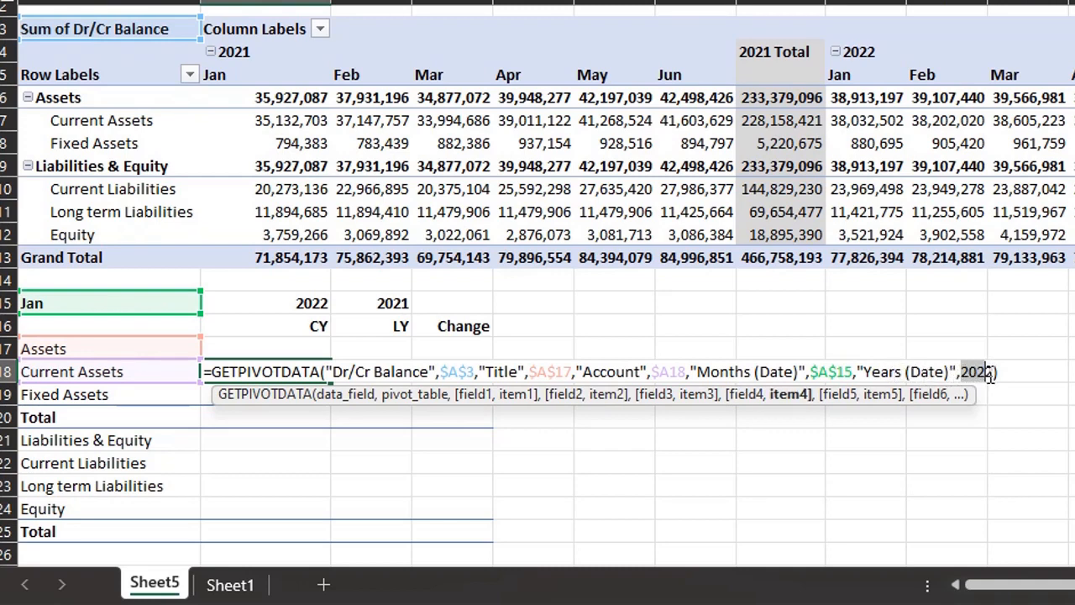
pyautogui.press('BackSpace')
pyautogui.click(323, 305)
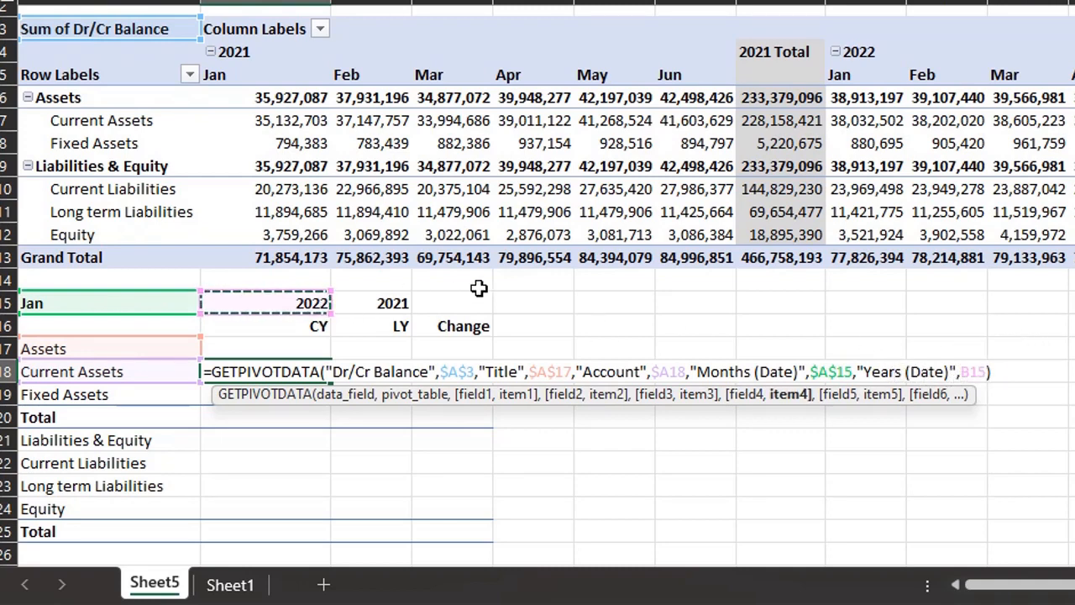
pyautogui.press('F4')
pyautogui.press('F4')
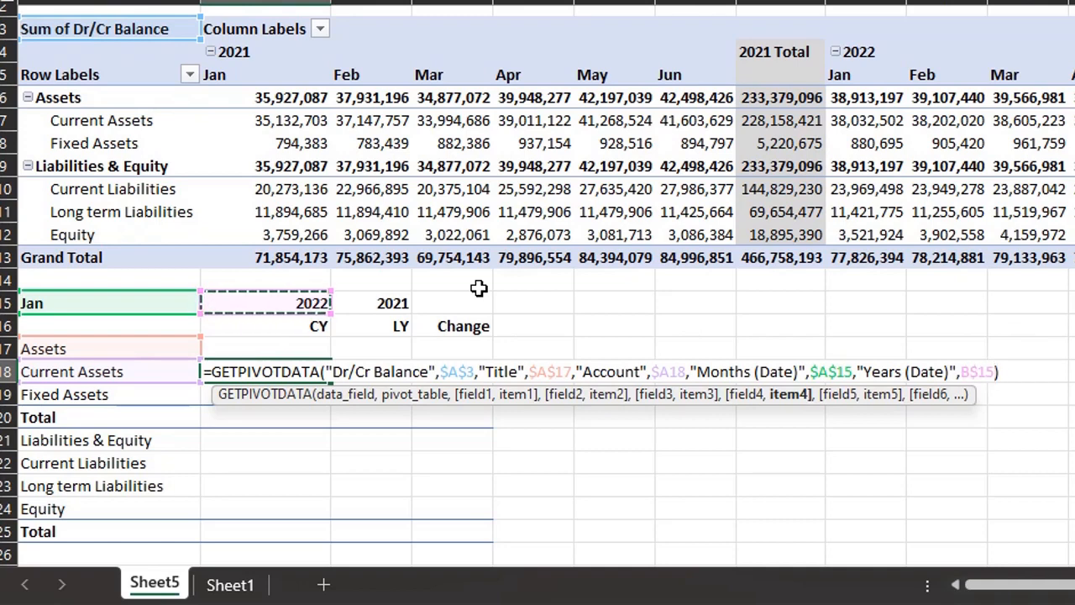
pyautogui.press('Return')
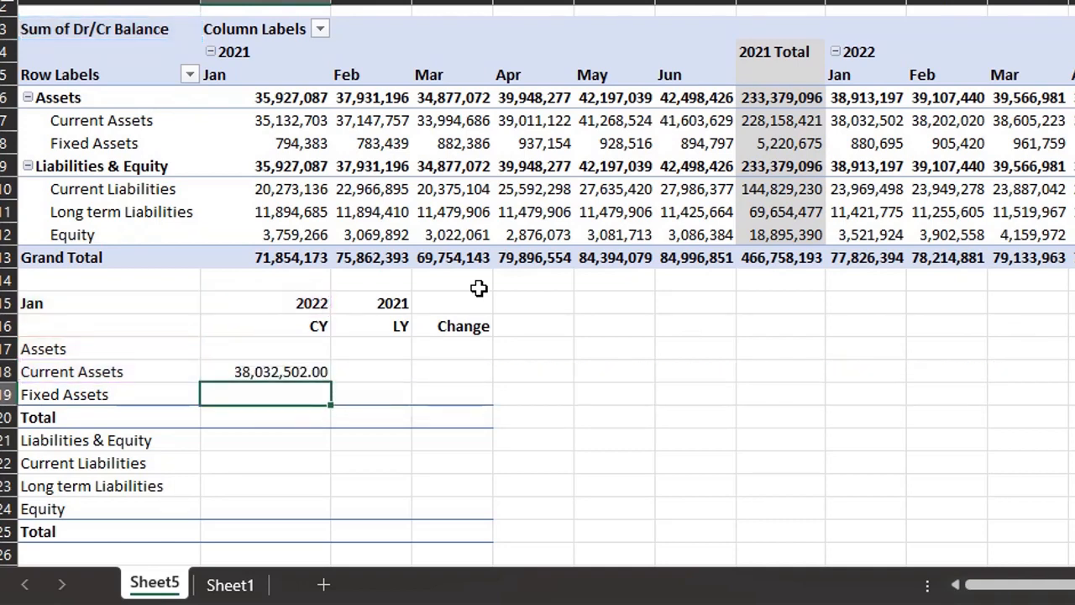
# Step: Copy the B18 formula across B18:C19 to cover Current and Fixed Assets for both years
pyautogui.press('Up')
pyautogui.hotkey('ctrl', 'c')
pyautogui.scroll(-1, 544, 360)
pyautogui.hotkey('shift', 'Down')
pyautogui.hotkey('shift', 'Right')
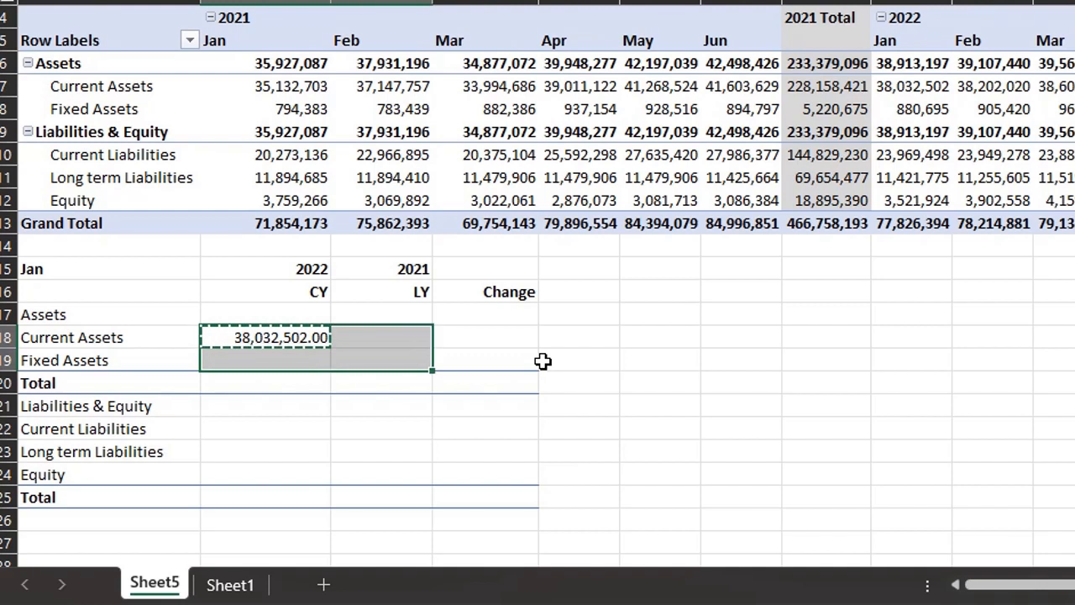
pyautogui.hotkey('ctrl', 'v')
# Step: Test the month selector in A15 by choosing Feb, and leave it set to Mar
pyautogui.click(117, 273)
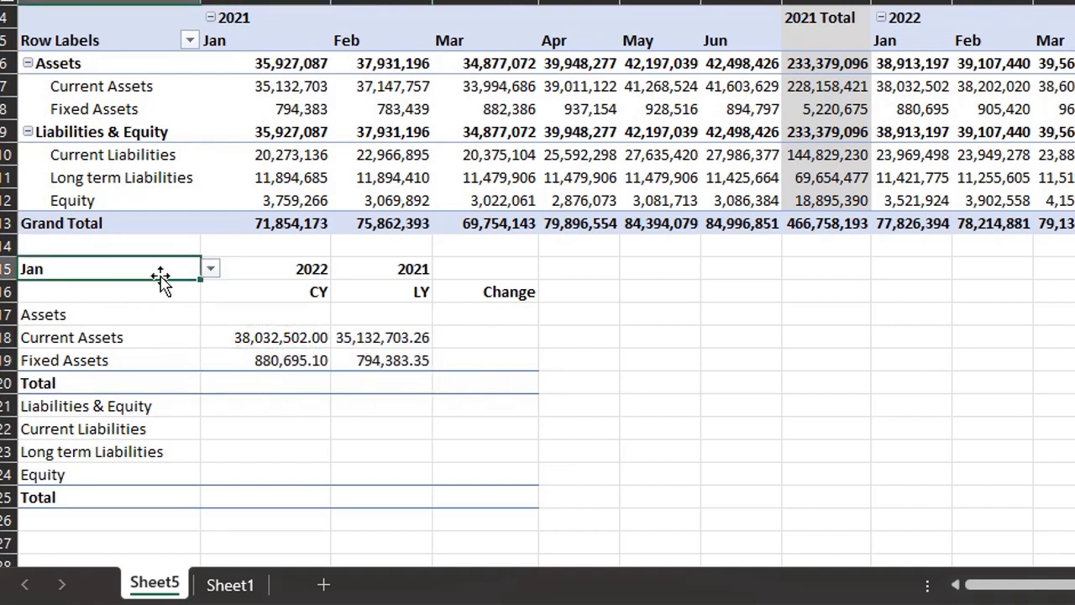
pyautogui.click(210, 269)
pyautogui.click(183, 313)
pyautogui.click(210, 268)
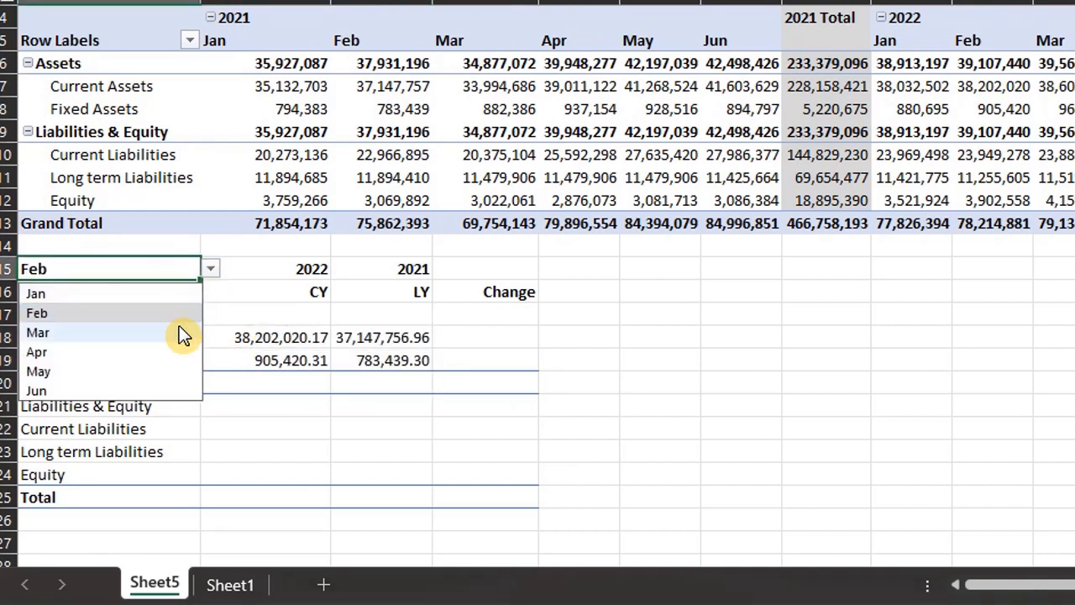
pyautogui.click(180, 333)
# Step: Copy the B18 formula to B22 for Current Liabilities and repoint its Title reference from A17 to A21
pyautogui.click(294, 341)
pyautogui.hotkey('ctrl', 'c')
pyautogui.press('Down')
pyautogui.press('Down')
pyautogui.press('Down')
pyautogui.press('Down')
pyautogui.hotkey('ctrl', 'v')
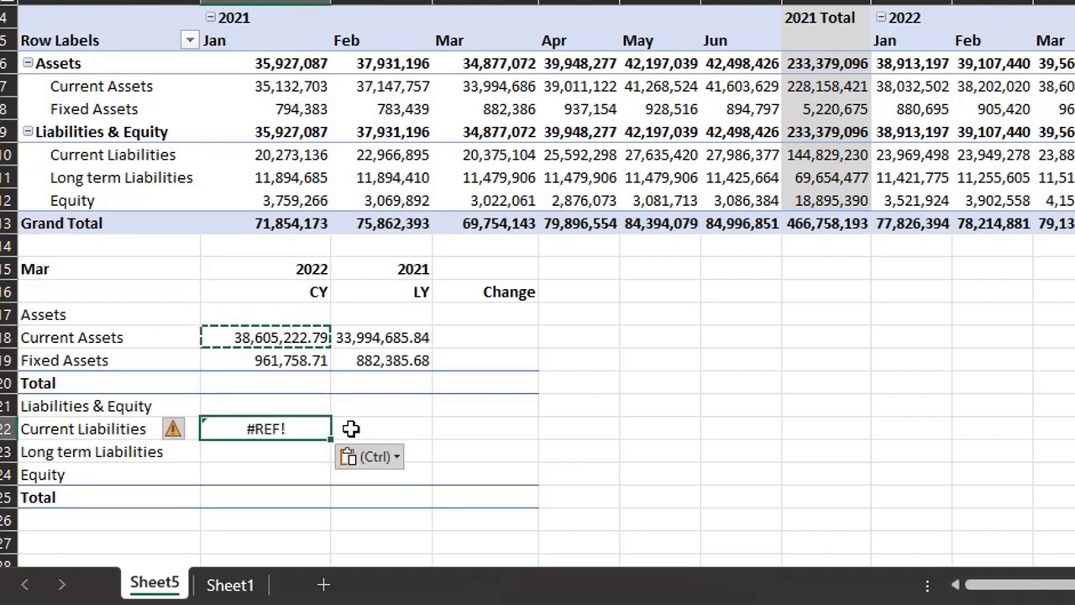
pyautogui.press('F2')
pyautogui.moveTo(154, 321); pyautogui.dragTo(173, 406)
pyautogui.press('Return')
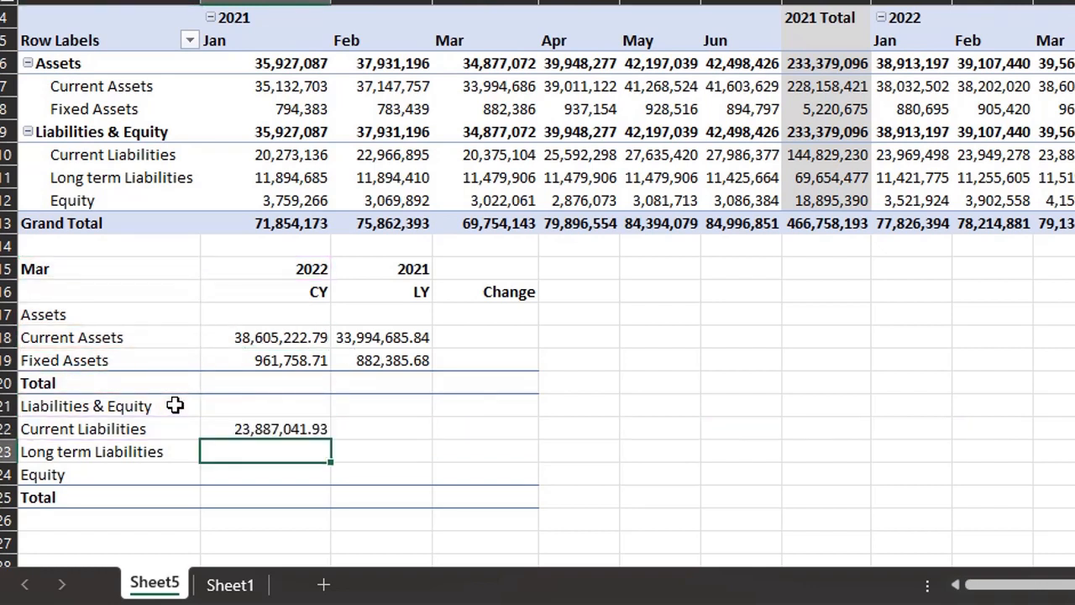
# Step: Fill the B22 formula through B22:C24 for all liability and equity rows in both years
pyautogui.click(262, 430)
pyautogui.moveTo(330, 441); pyautogui.dragTo(433, 482)
# Step: AutoSum both years' totals for Assets in B20:C20 and for Liabilities & Equity in B25:C25
pyautogui.moveTo(265, 383); pyautogui.dragTo(349, 388)
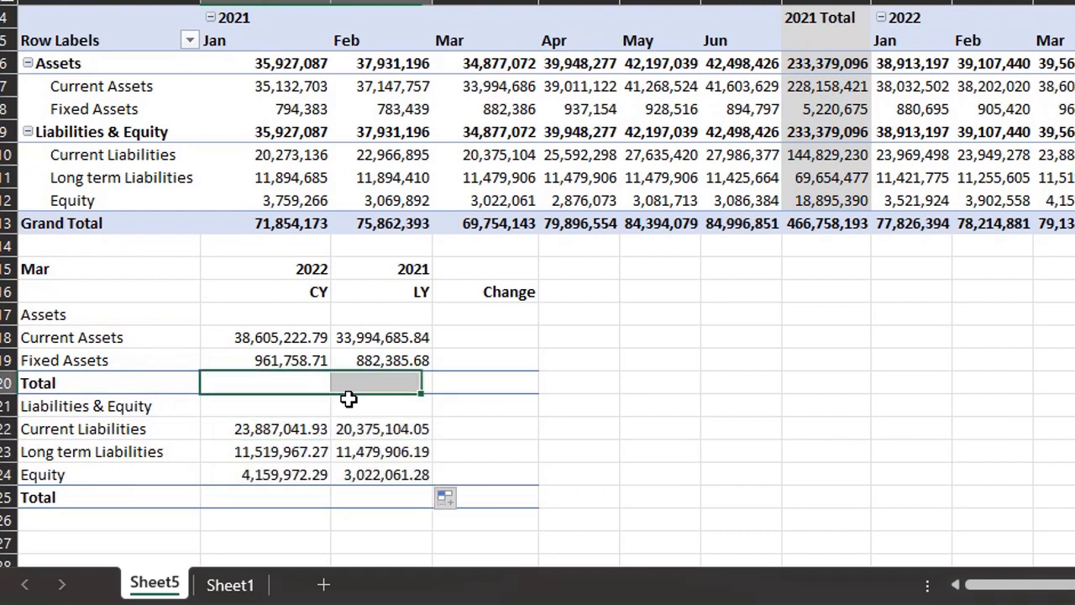
pyautogui.hotkey('alt', '=')
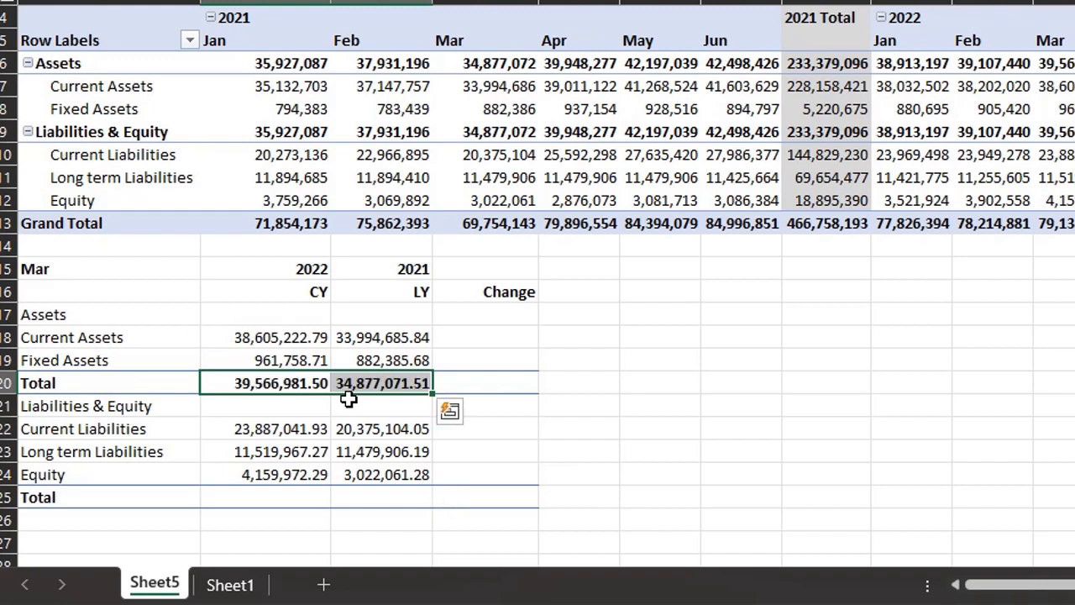
pyautogui.press('Down')
pyautogui.press('Down')
pyautogui.press('Down')
pyautogui.press('Down')
pyautogui.press('Down')
pyautogui.hotkey('shift', 'Right')
pyautogui.hotkey('alt', '=')
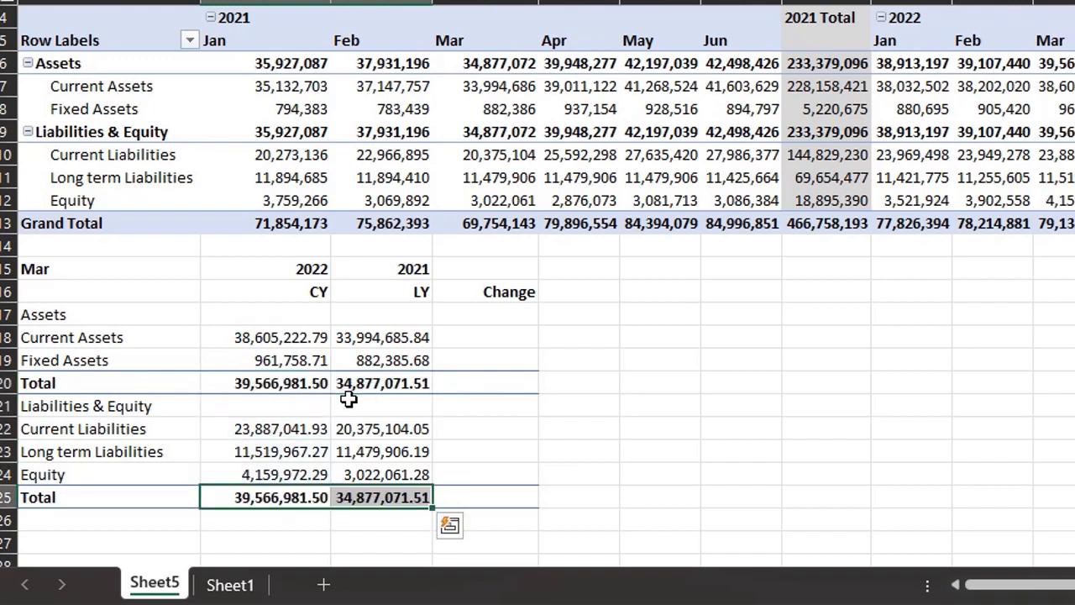
# Step: Enter a formula in D18 that calculates the Current Assets change as B18 minus C18
pyautogui.click(510, 335)
pyautogui.write('=')
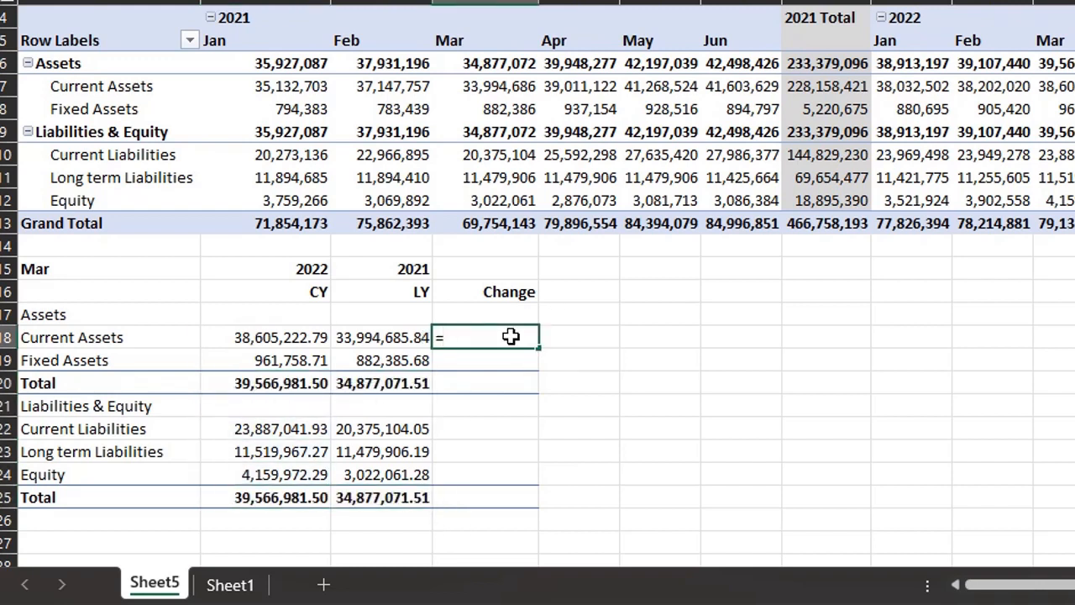
pyautogui.press('Left')
pyautogui.press('Left')
pyautogui.write('-')
pyautogui.press('Left')
pyautogui.hotkey('ctrl', 'Return')
# Step: Copy the D18 change formula to D19:D20 and D22:D25 while preserving the total rows' formatting
pyautogui.hotkey('ctrl', 'c')
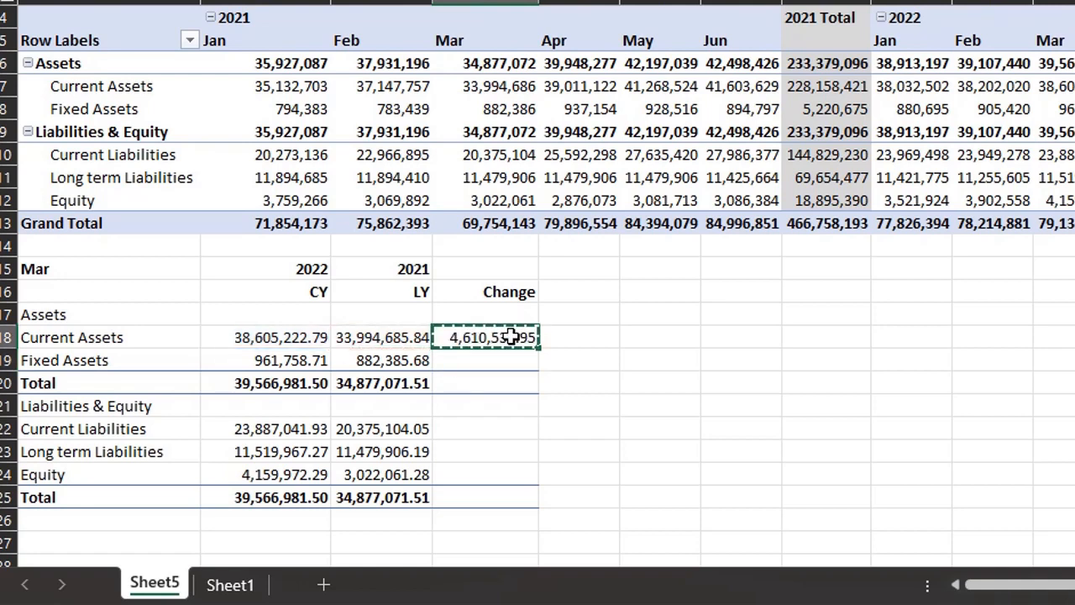
pyautogui.moveTo(479, 359); pyautogui.dragTo(485, 383)
pyautogui.moveTo(495, 430); pyautogui.dragTo(507, 491)
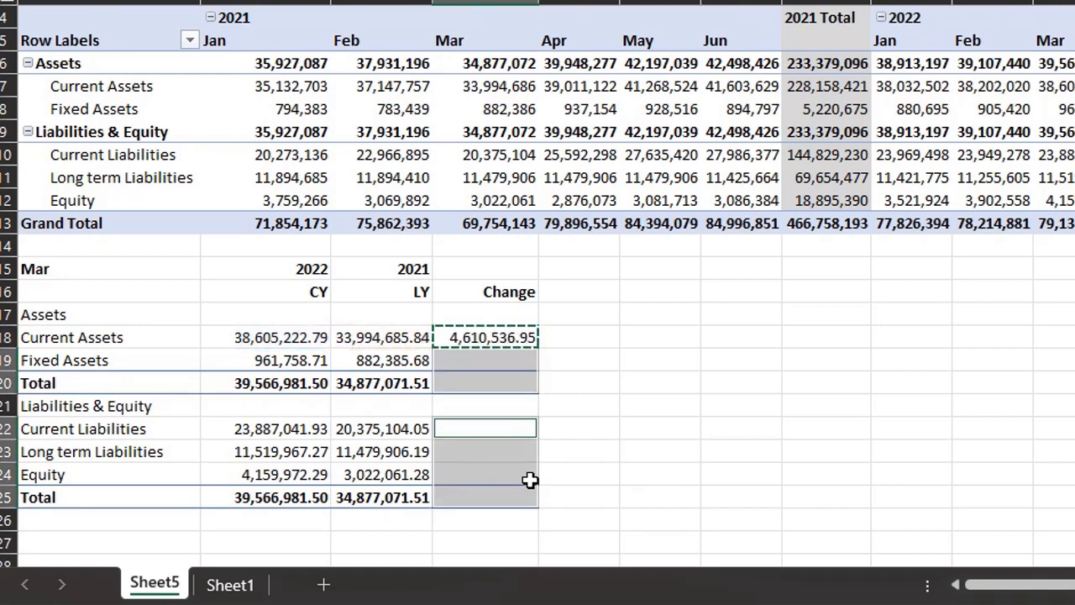
pyautogui.hotkey('ctrl', 'alt', 'v')
pyautogui.press('Return')
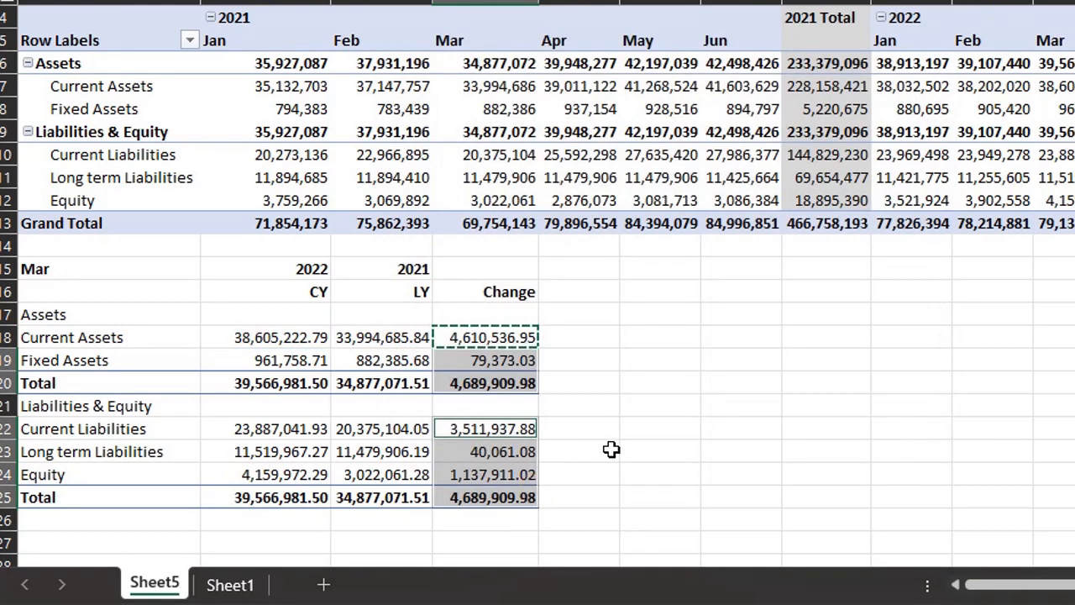
pyautogui.click(611, 450)
pyautogui.press('Escape')
# Step: Test the month selector in A15 with Jan, and leave it set to May
pyautogui.click(183, 263)
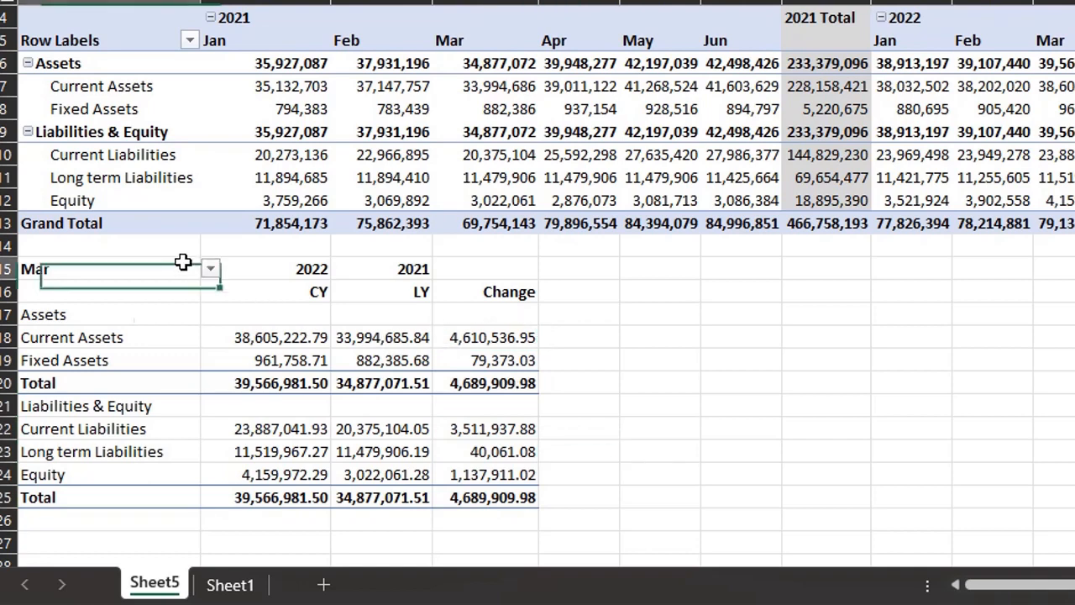
pyautogui.click(210, 269)
pyautogui.click(184, 294)
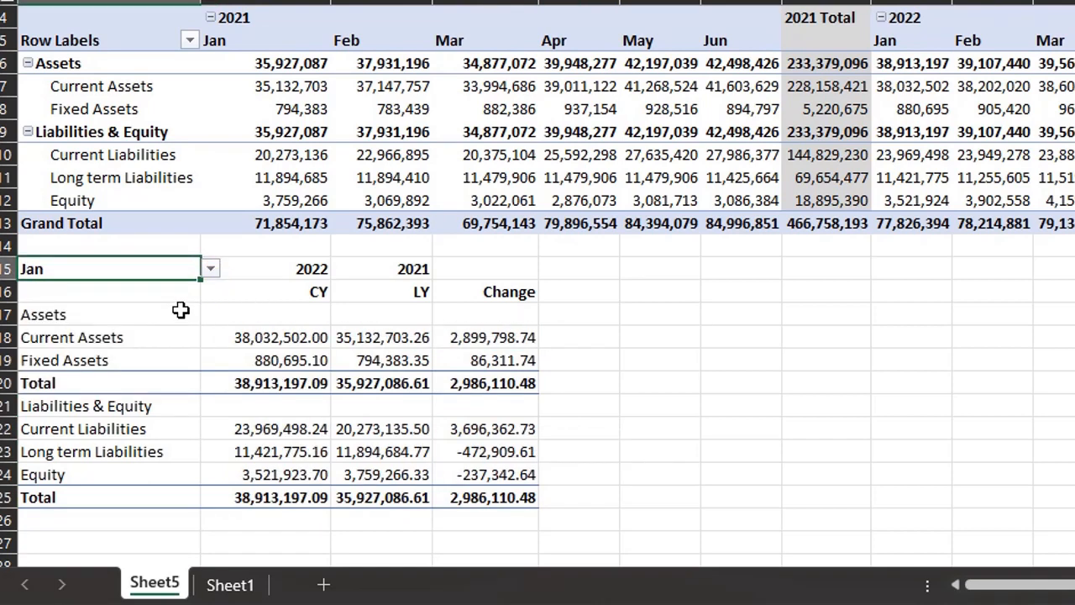
pyautogui.click(210, 269)
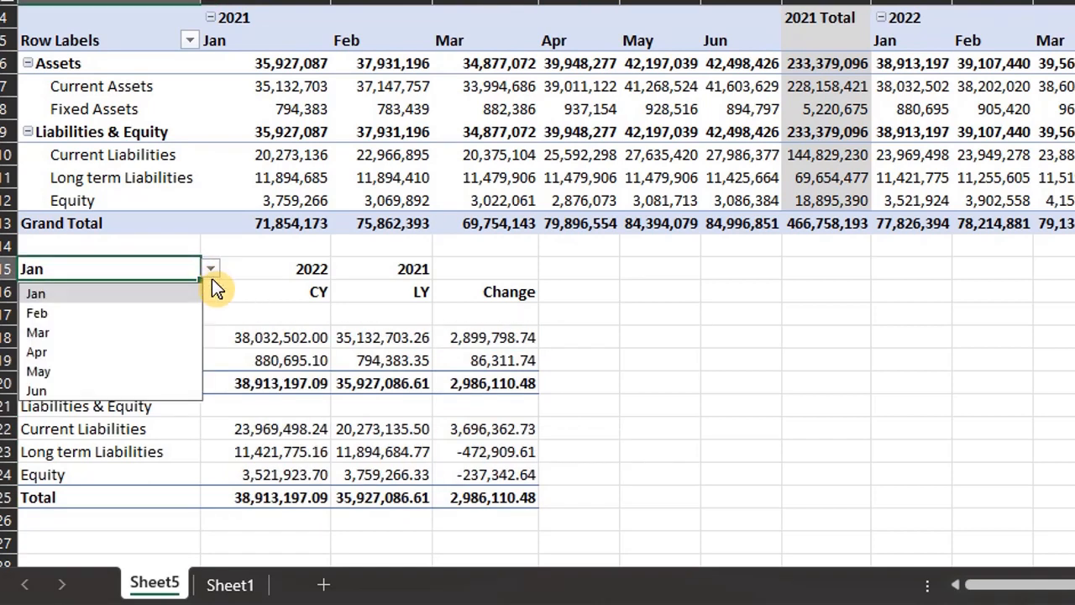
pyautogui.click(170, 371)
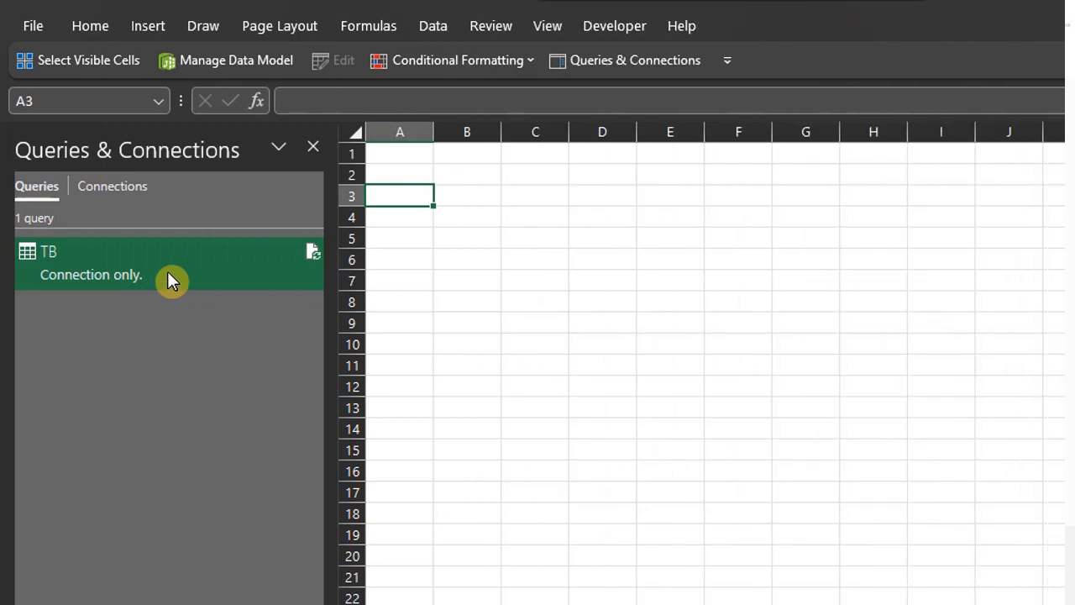
# Step: Load the TB query as a PivotTable report at A3 of the existing worksheet and close the queries list
pyautogui.rightClick(168, 274)
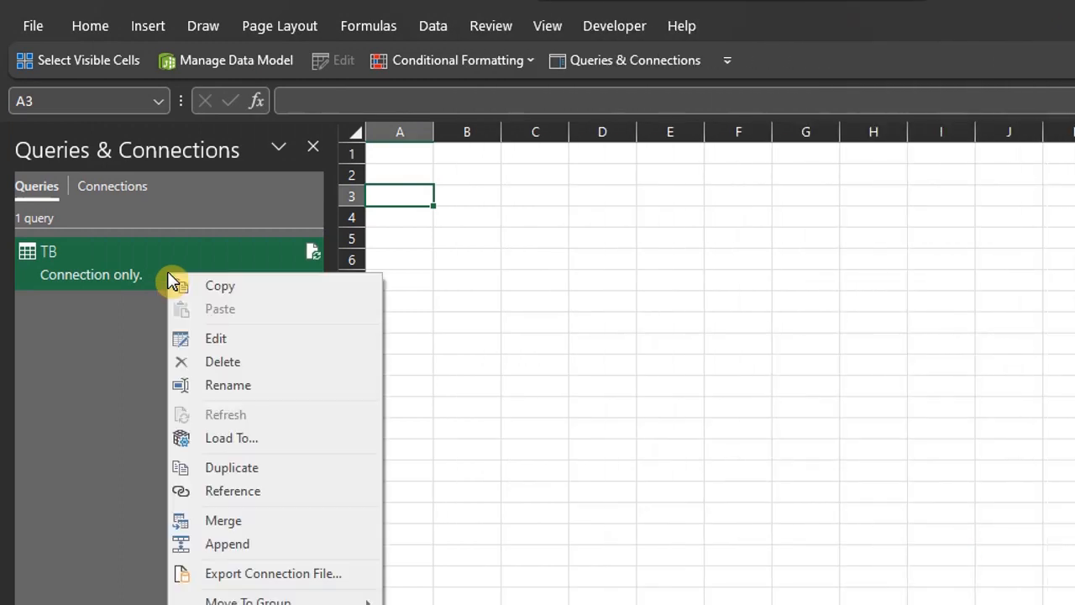
pyautogui.click(252, 437)
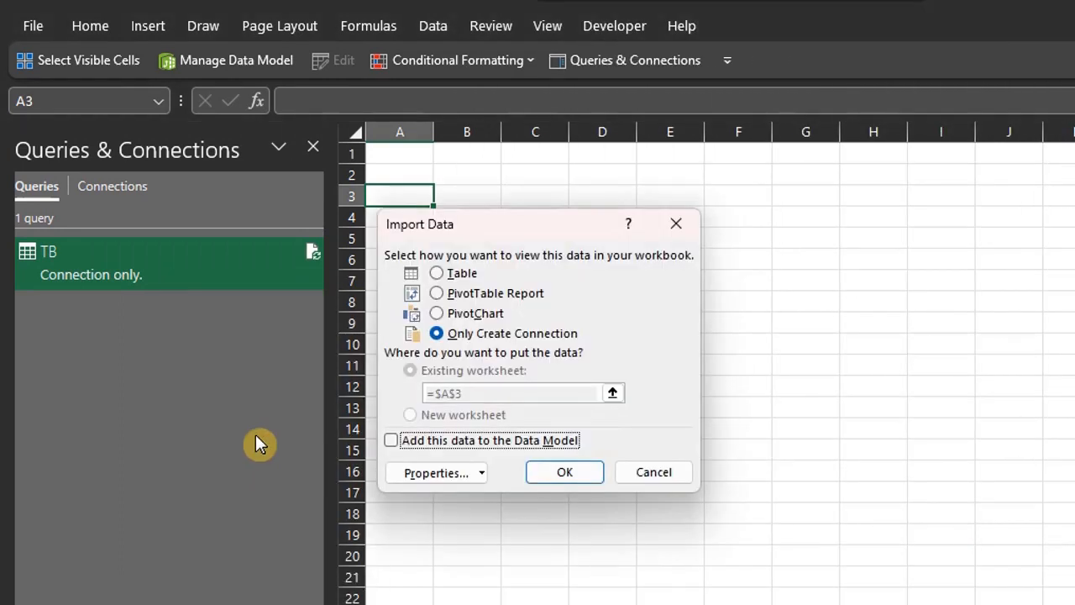
pyautogui.click(437, 292)
pyautogui.click(571, 473)
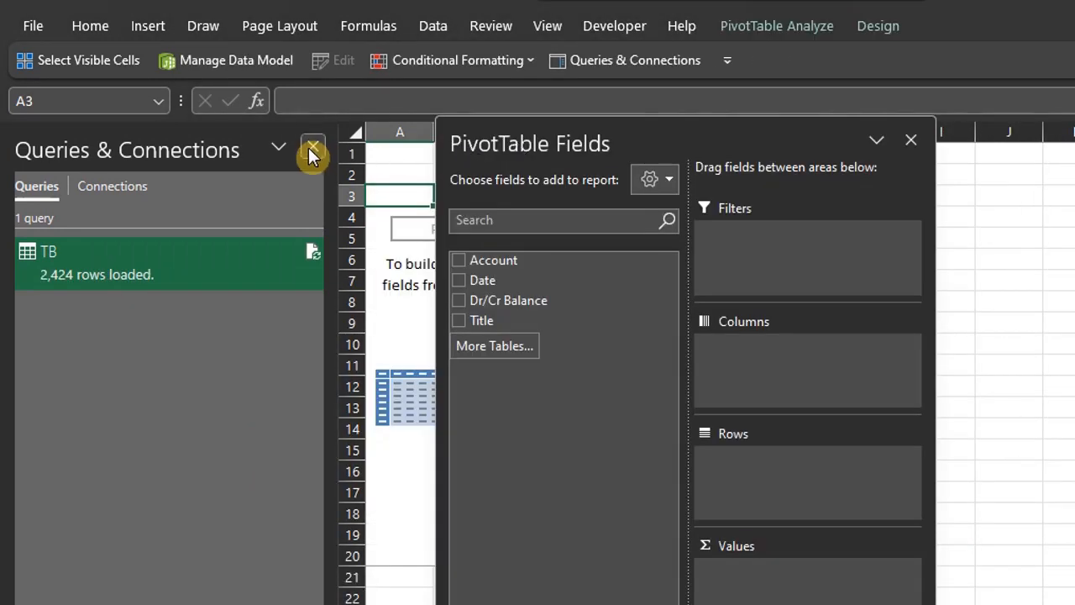
pyautogui.click(312, 147)
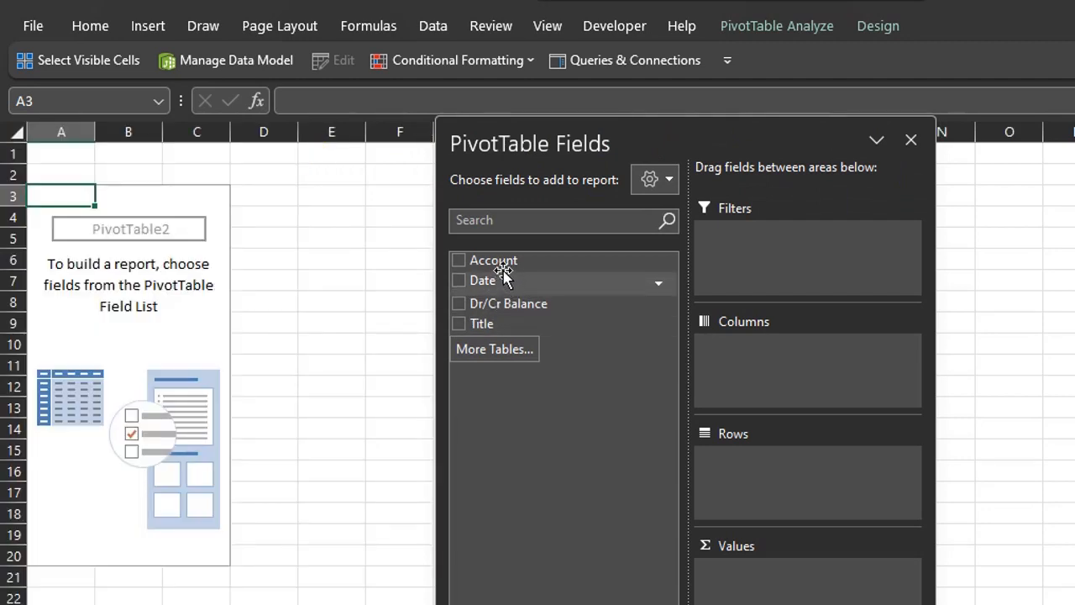
# Step: Add Account to the pivot rows and Dr/Cr Balance to the values, formatted as Number with 2 decimals and a thousands separator
pyautogui.moveTo(504, 265); pyautogui.dragTo(760, 463)
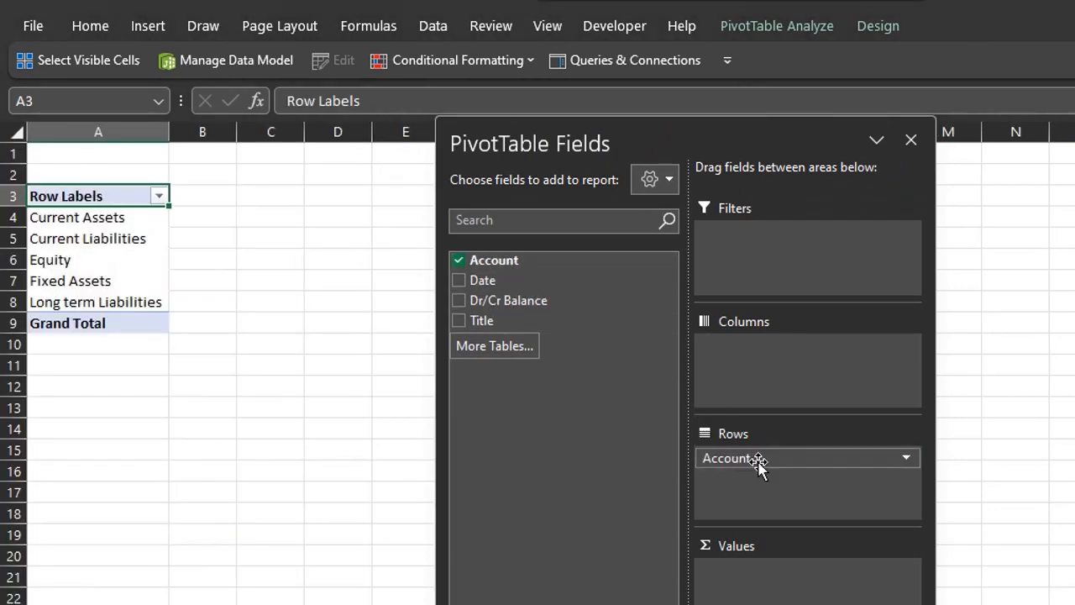
pyautogui.moveTo(508, 300); pyautogui.dragTo(758, 569)
pyautogui.hotkey('ctrl', '1')
pyautogui.click(117, 167)
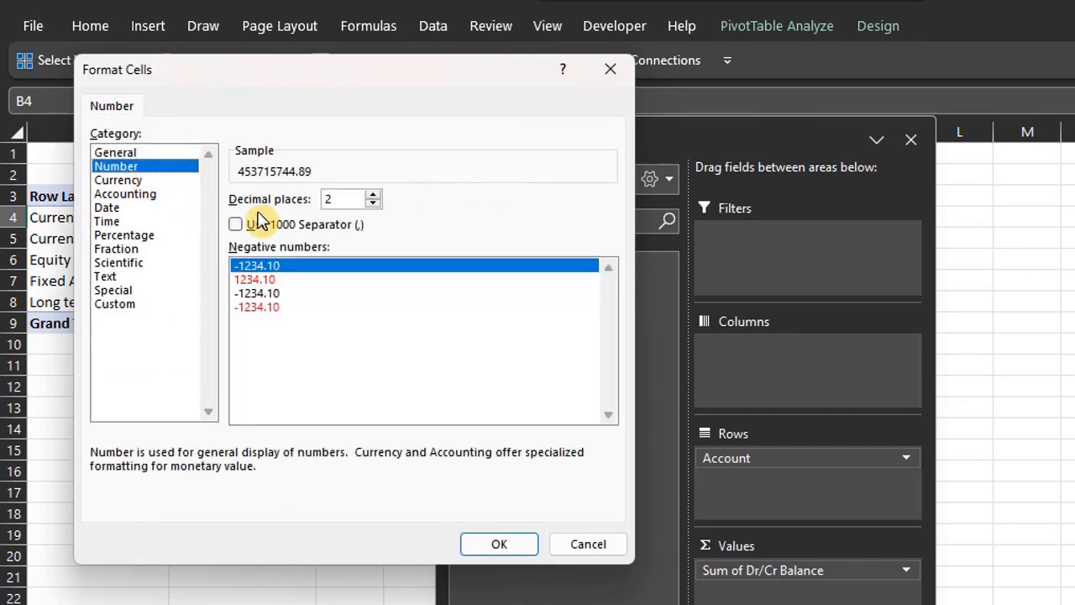
pyautogui.click(238, 249)
pyautogui.click(504, 544)
pyautogui.moveTo(487, 134); pyautogui.dragTo(744, 137)
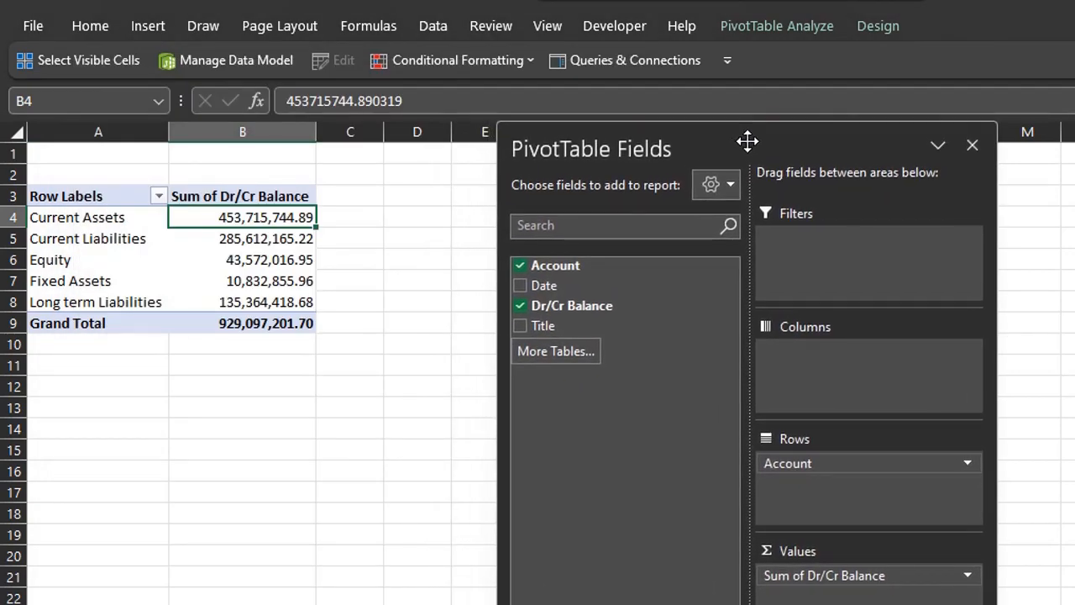
# Step: Start a GETPIVOTDATA formula in D4 by referencing the pivot table's Current Assets balance in B4
pyautogui.click(426, 217)
pyautogui.write('=')
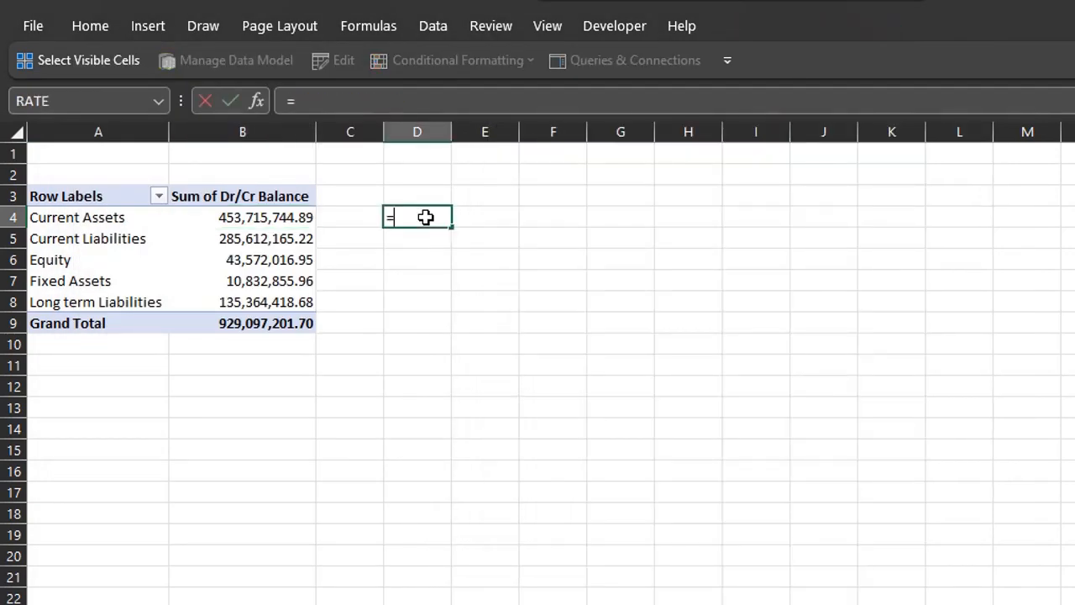
pyautogui.press('Left')
pyautogui.press('Left')
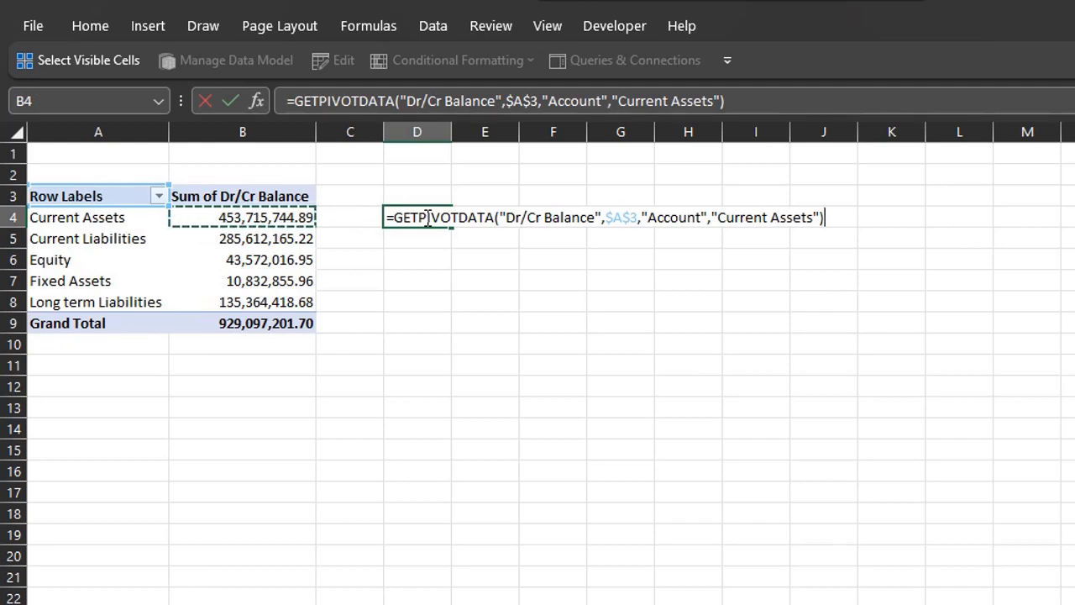
# Step: Replace the "Current Assets" item in the D4 GETPIVOTDATA formula with a reference to A4
pyautogui.click(518, 221)
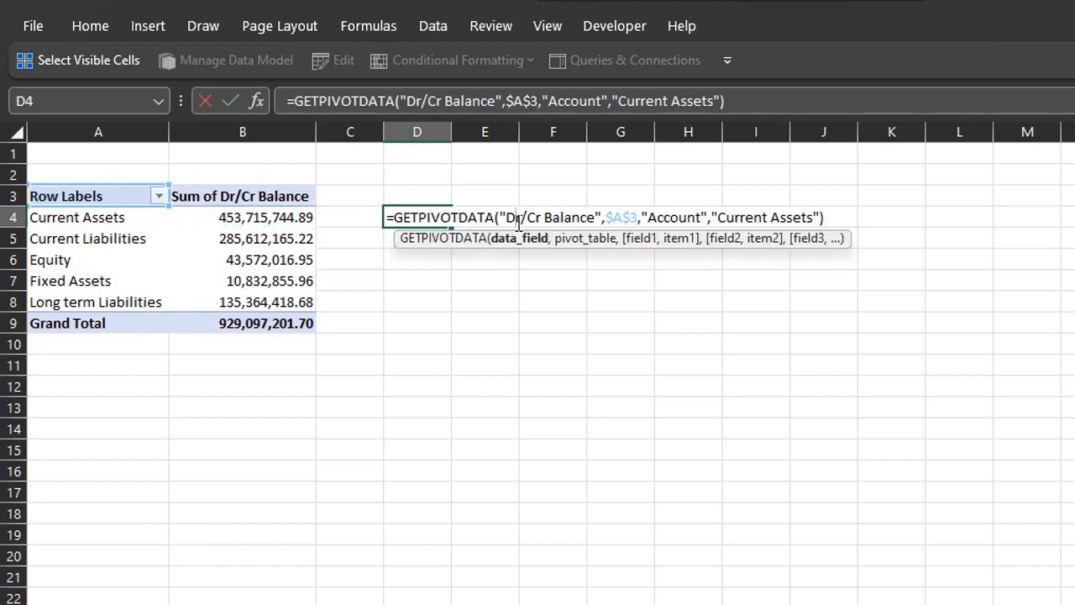
pyautogui.click(653, 251)
pyautogui.click(680, 252)
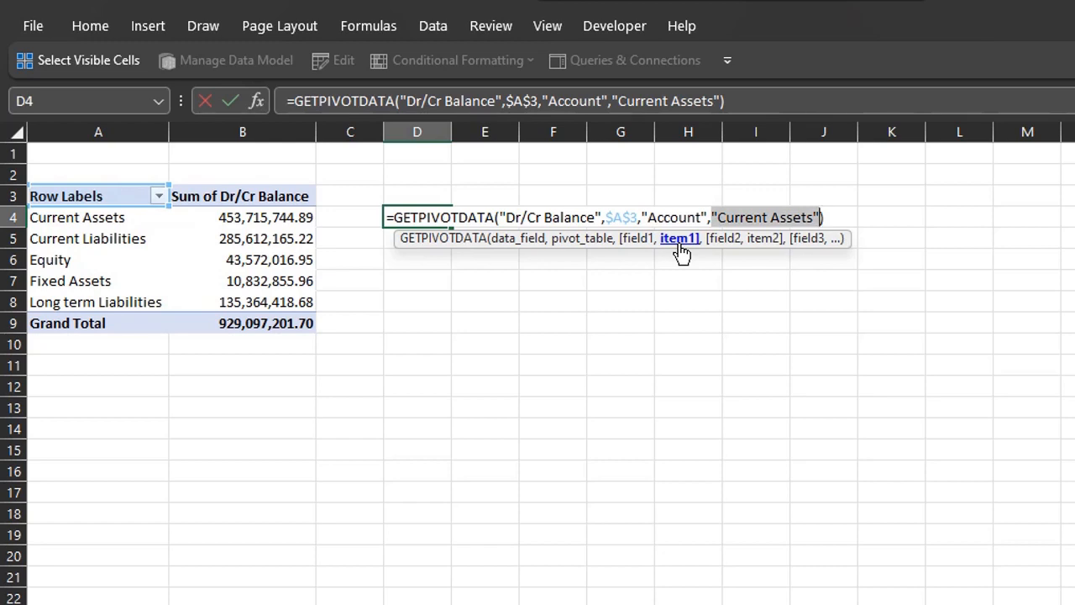
pyautogui.press('Delete')
pyautogui.click(123, 218)
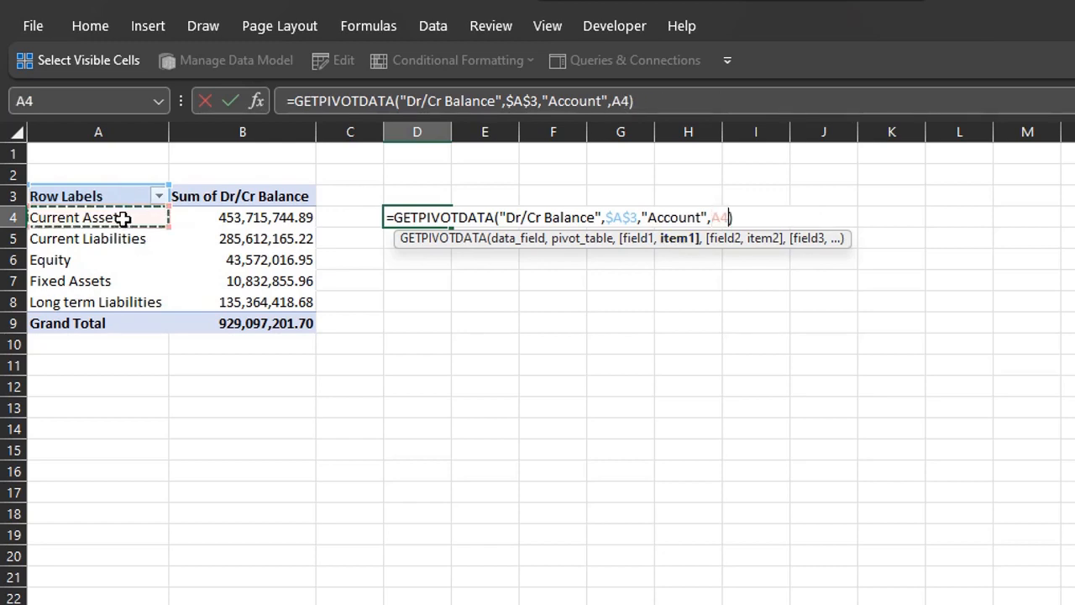
pyautogui.press('Return')
# Step: Fill the D4 GETPIVOTDATA formula down through D8 for the remaining accounts
pyautogui.click(408, 214)
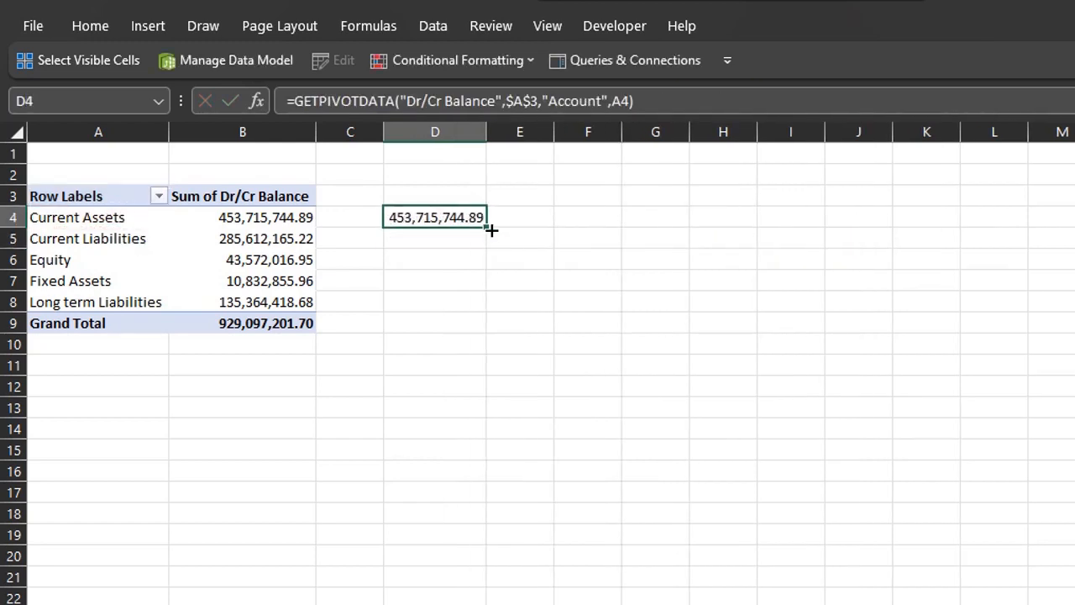
pyautogui.moveTo(491, 230); pyautogui.dragTo(488, 312)
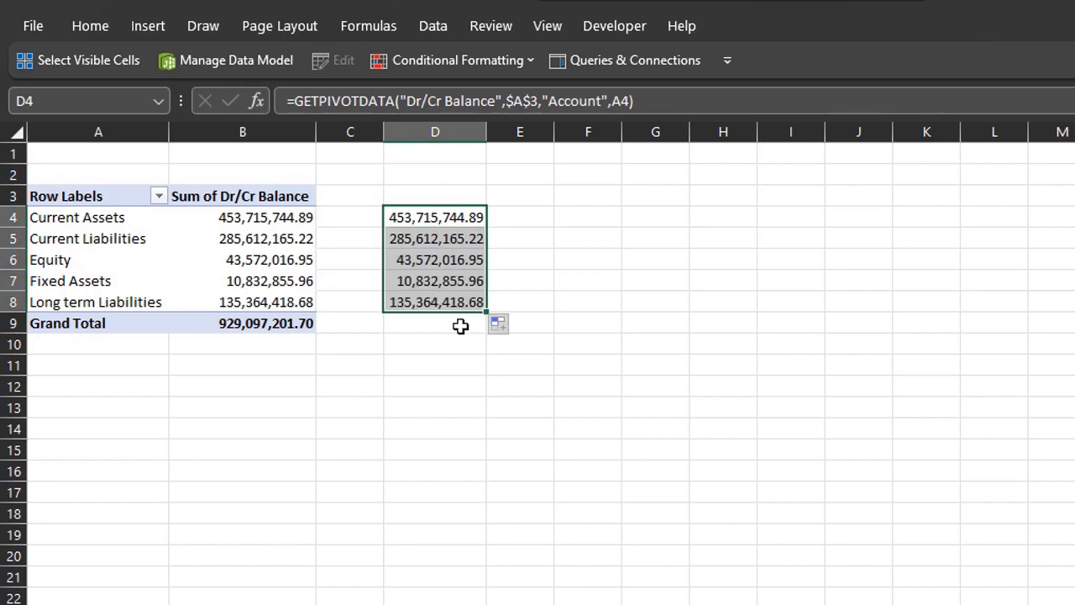
pyautogui.click(460, 326)
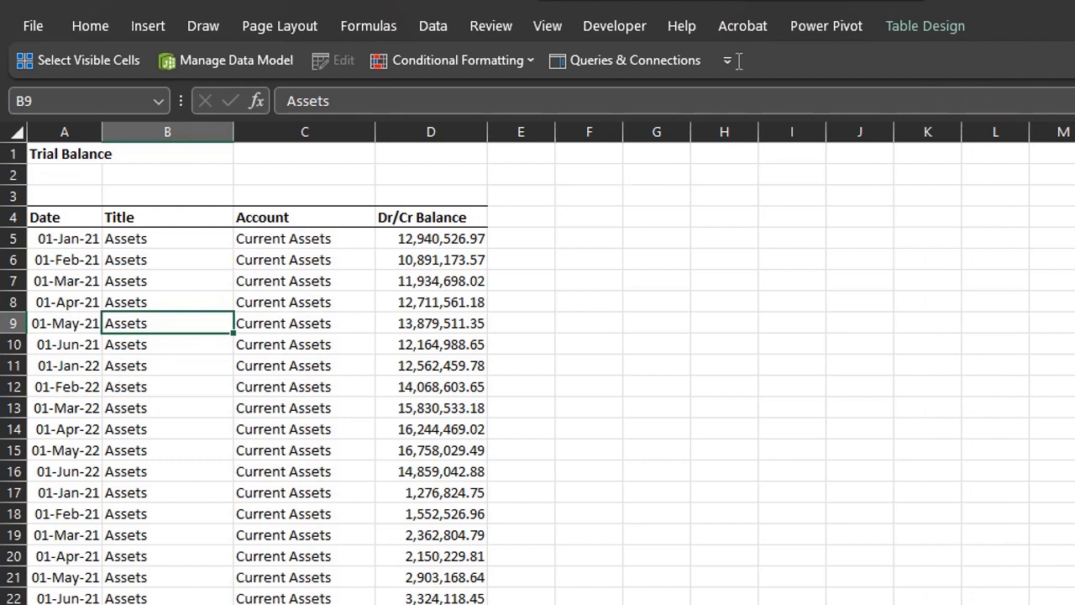
# Step: Add the Trial Balance table to the Data Model with Power Pivot
pyautogui.click(812, 29)
pyautogui.click(808, 25)
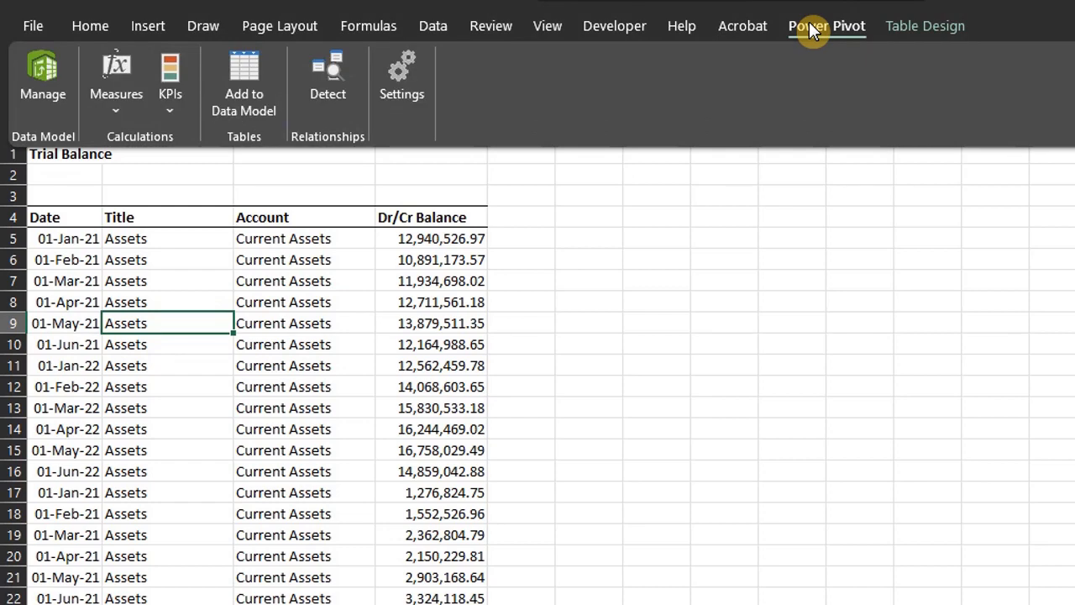
pyautogui.click(227, 82)
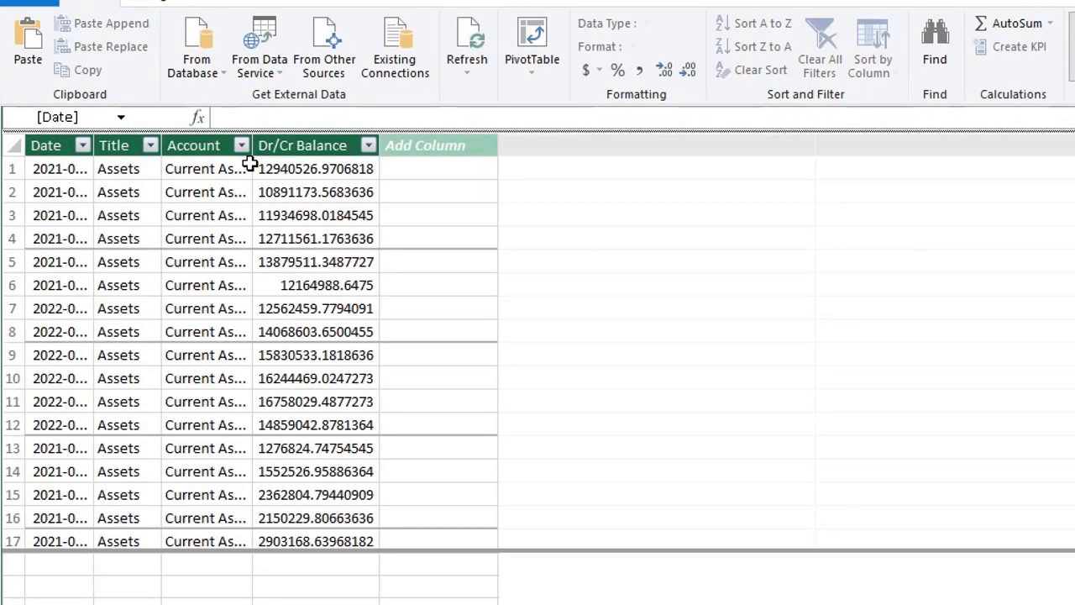
# Step: Create an AutoSum measure under the Dr/Cr Balance column, rename it Balance$, and apply the thousands separator format
pyautogui.click(346, 541)
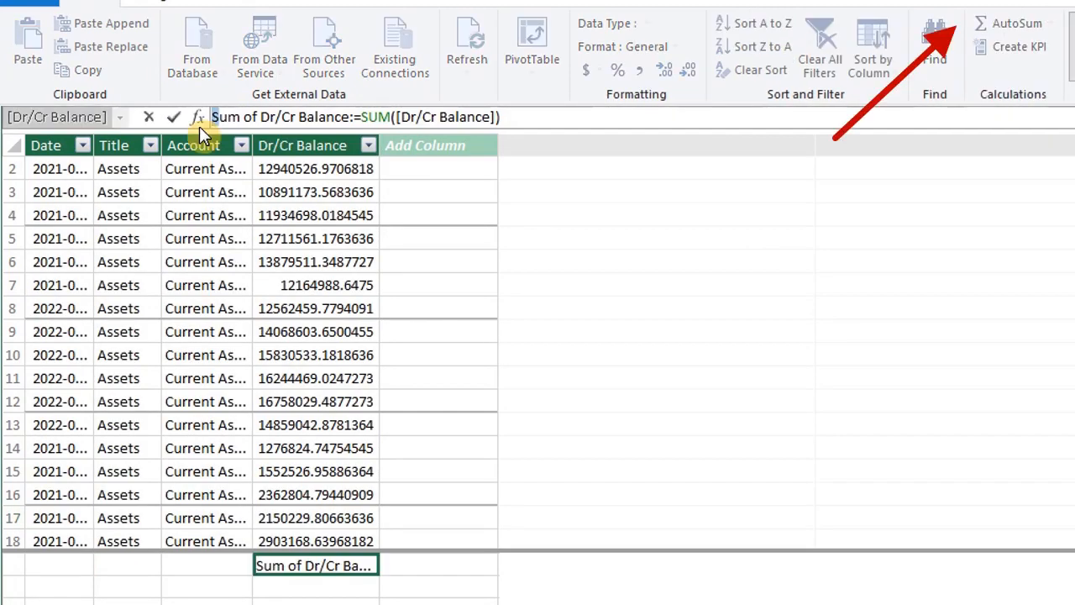
pyautogui.hotkey('ctrl', 'shift', 'Right')
pyautogui.hotkey('ctrl', 'shift', 'Right')
pyautogui.hotkey('ctrl', 'shift', 'Right')
pyautogui.press('Delete')
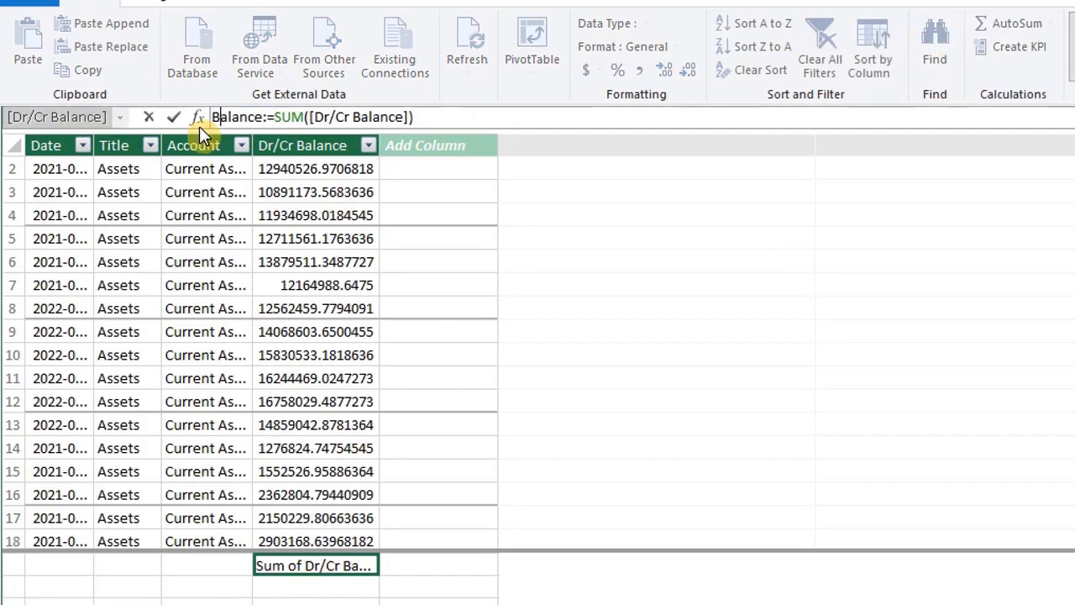
pyautogui.press('Right')
pyautogui.press('Right')
pyautogui.press('Right')
pyautogui.press('Right')
pyautogui.press('Right')
pyautogui.press('Right')
pyautogui.press('Right')
pyautogui.press('Left')
pyautogui.write('$')
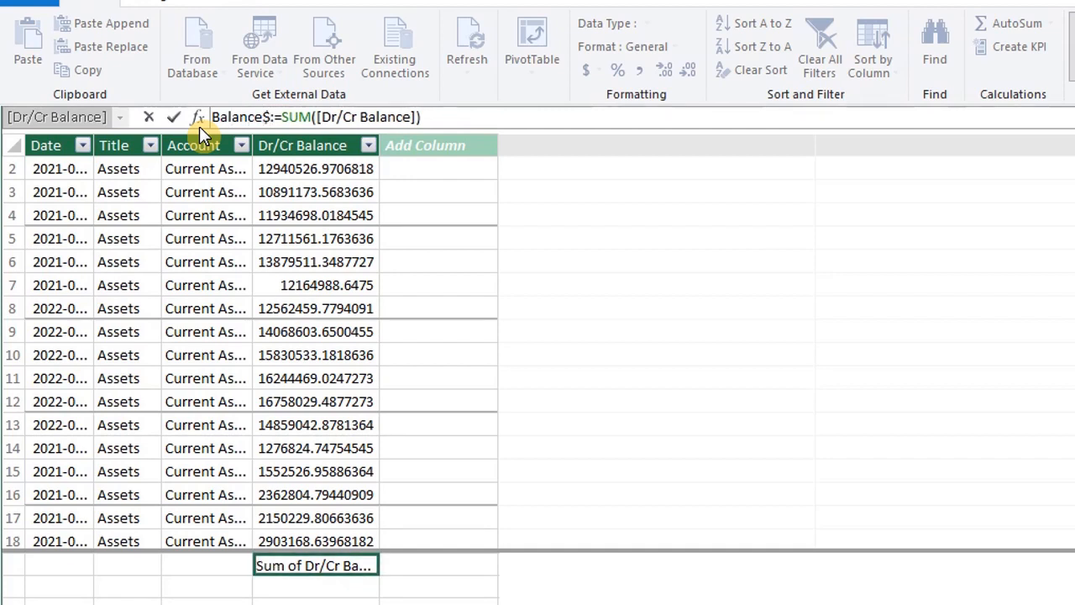
pyautogui.press('Return')
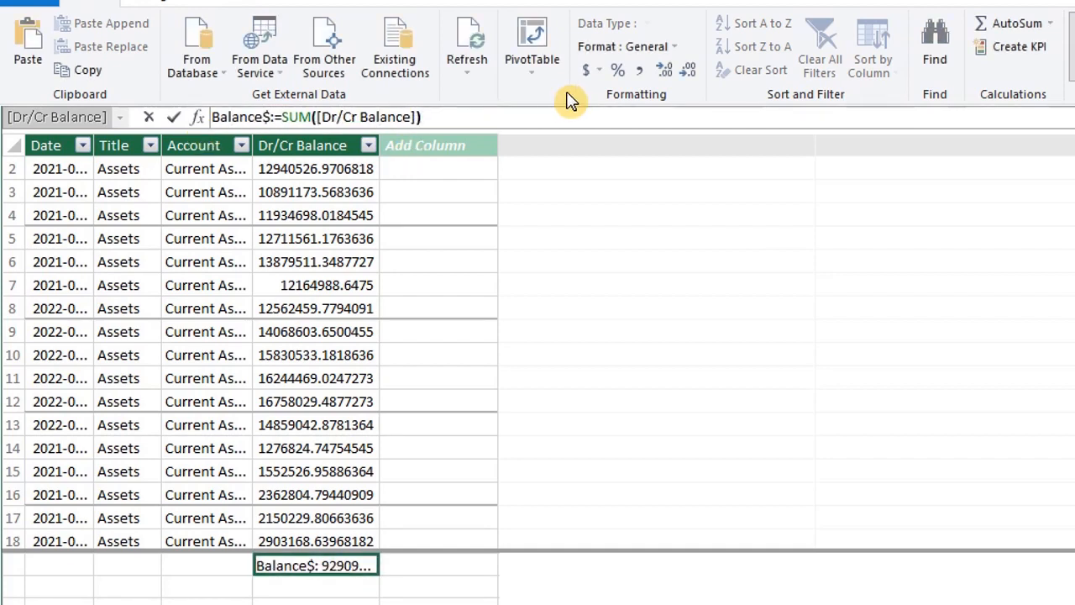
pyautogui.click(642, 73)
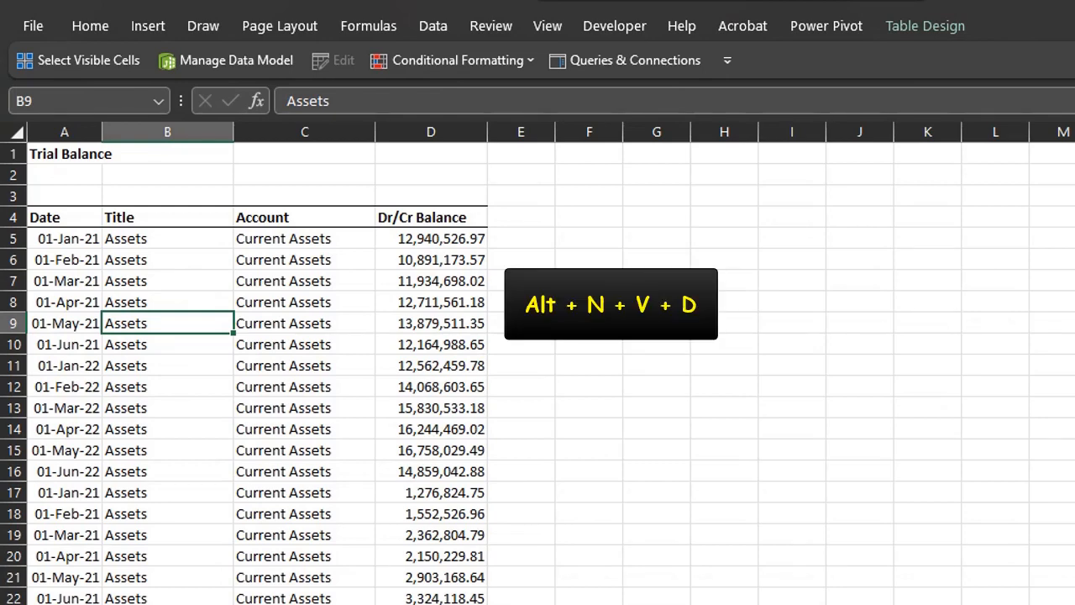
# Step: Insert a PivotTable from the Data Model on a new worksheet
pyautogui.press('alt')
pyautogui.press('n')
pyautogui.press('v')
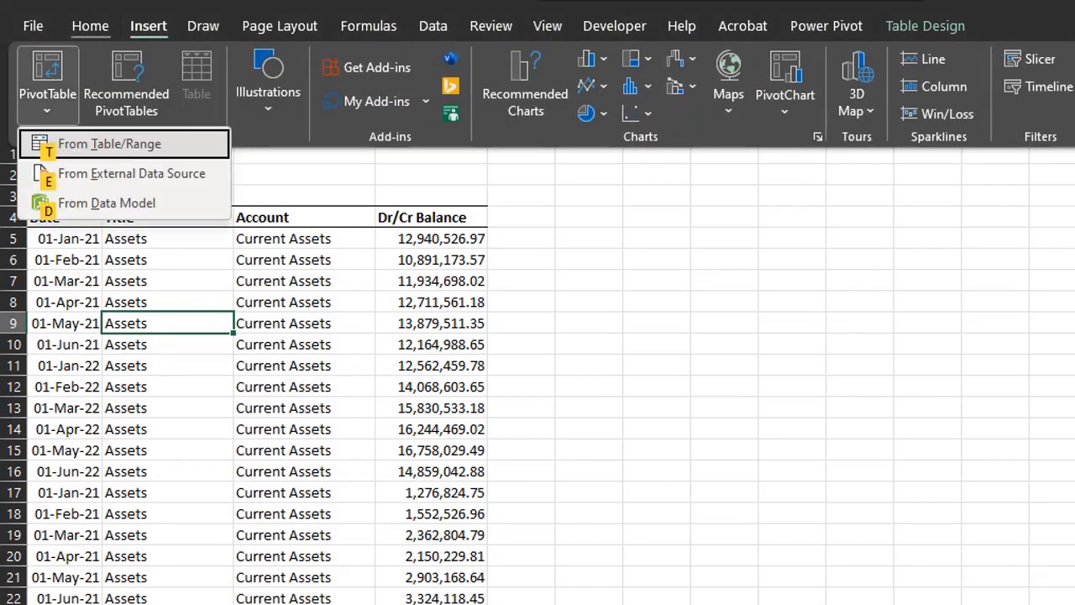
pyautogui.press('d')
pyautogui.click(591, 458)
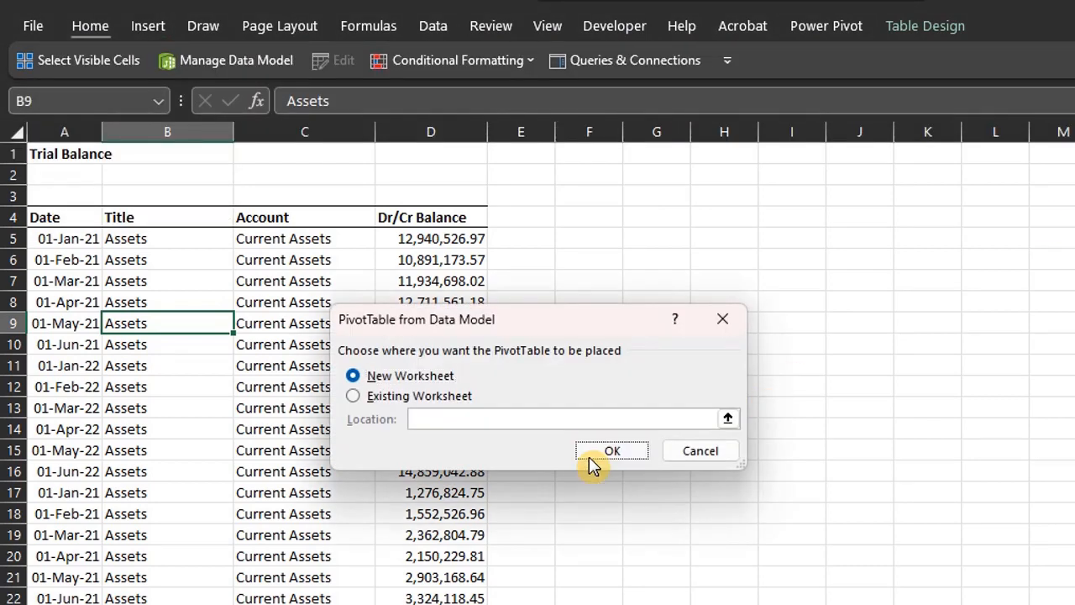
# Step: Lay out the pivot with Account from the TB table in Rows and the Balance$ measure in Values
pyautogui.click(504, 273)
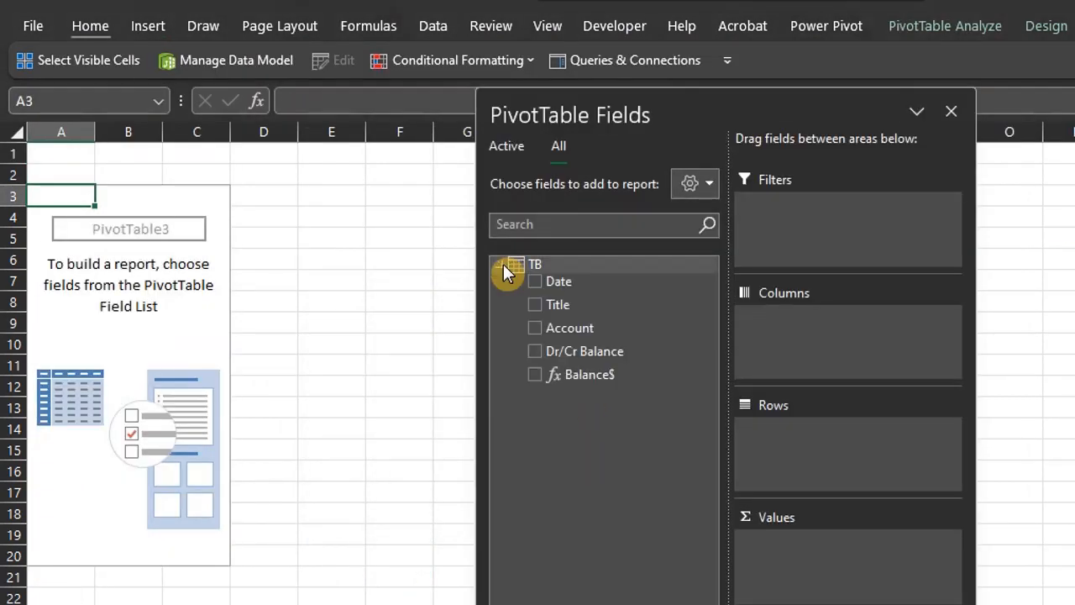
pyautogui.moveTo(555, 329); pyautogui.dragTo(755, 455)
pyautogui.moveTo(603, 376); pyautogui.dragTo(806, 549)
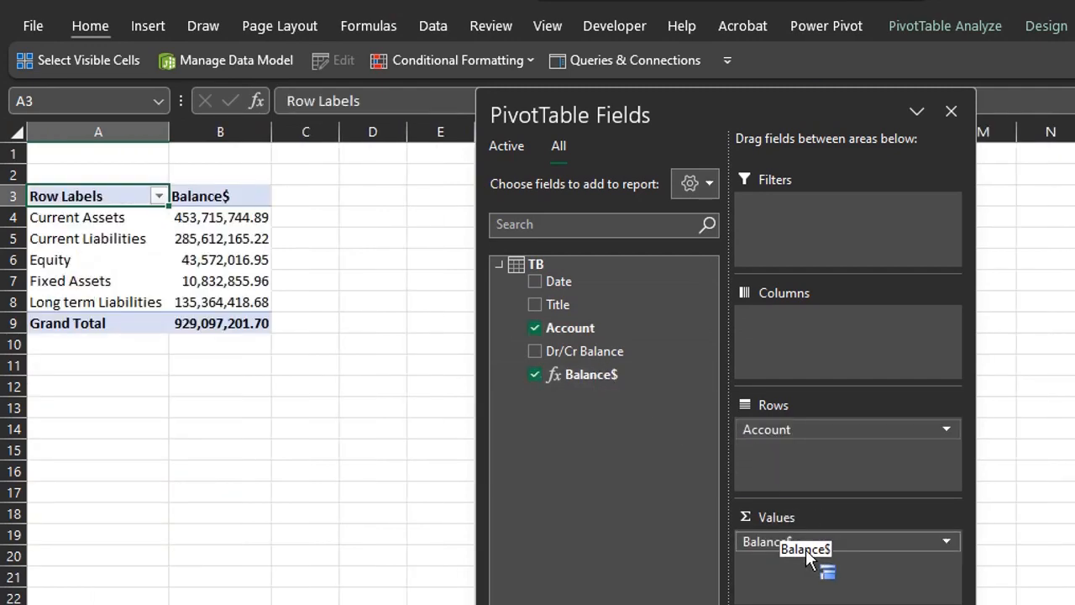
# Step: Enter a GETPIVOTDATA formula in D4 that references the Current Assets balance in B4, formatted with thousands separators and two decimals
pyautogui.click(380, 215)
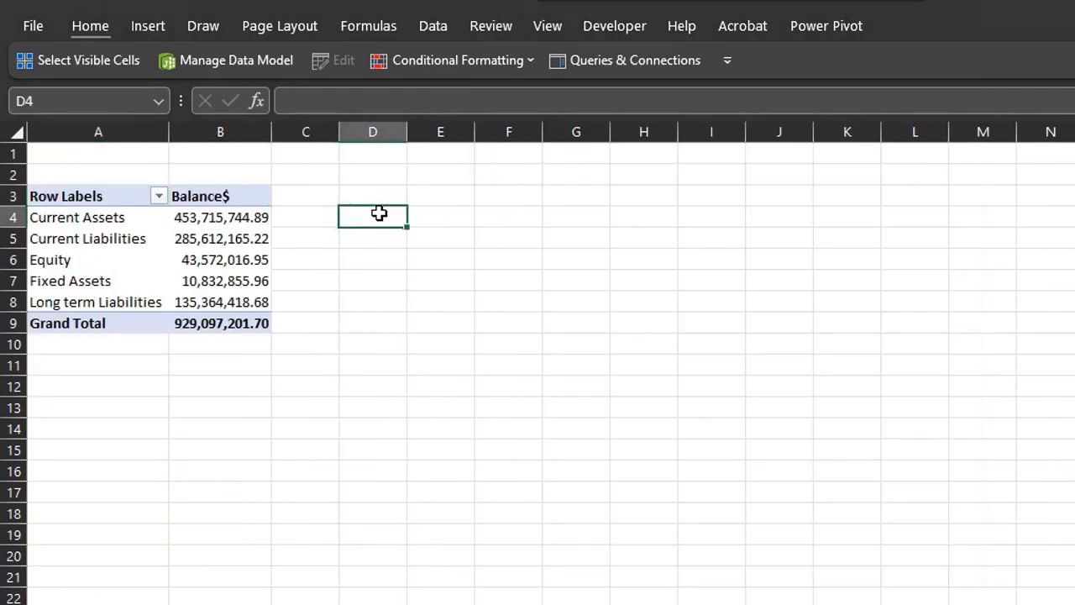
pyautogui.write('=')
pyautogui.press('Left')
pyautogui.press('Left')
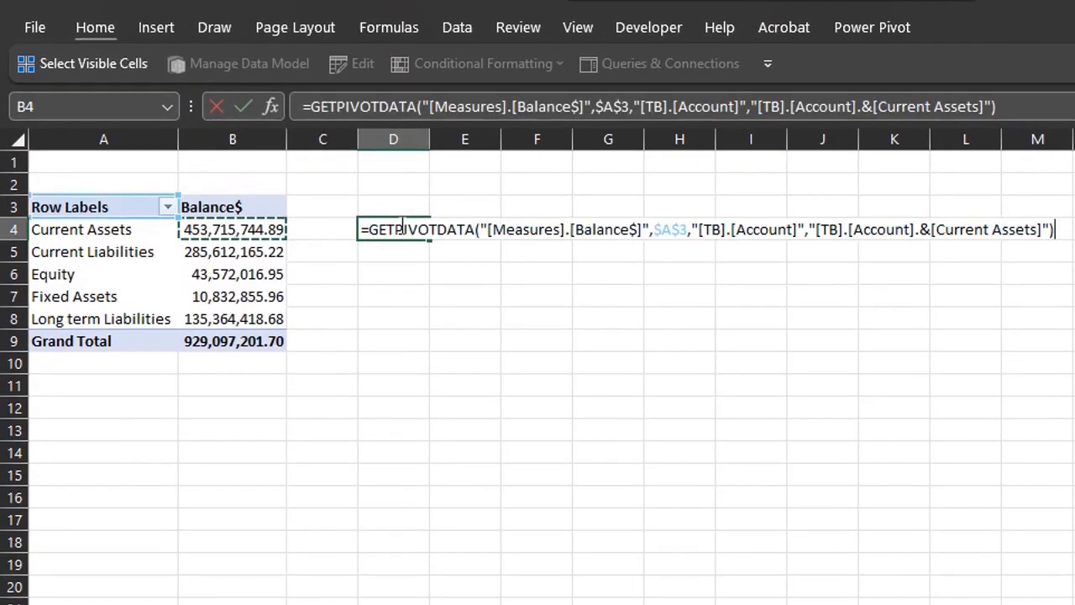
pyautogui.press('Return')
pyautogui.click(402, 224)
pyautogui.hotkey('ctrl', 'shift', '1')
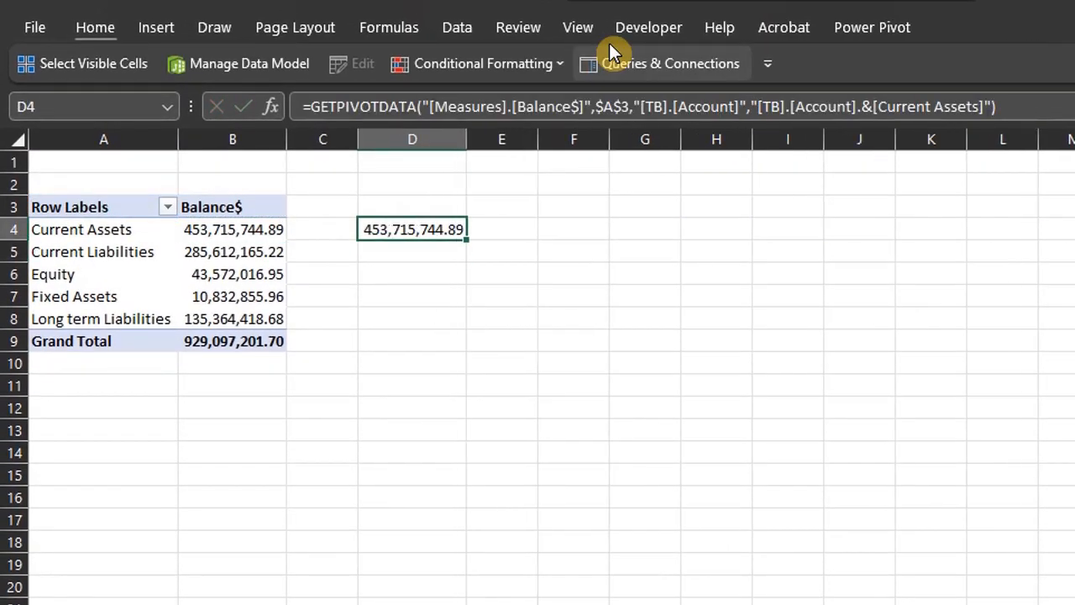
# Step: Examine the data_field, pivot_table, field1 and item1 arguments of the D4 GETPIVOTDATA formula, including in the Function Arguments dialog
pyautogui.press('F2')
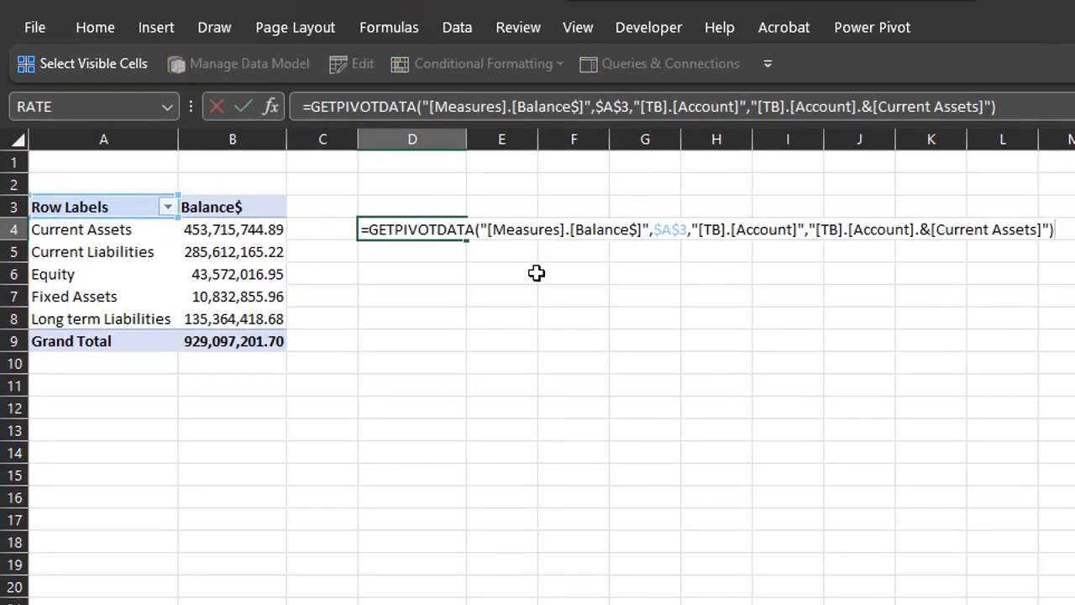
pyautogui.click(544, 229)
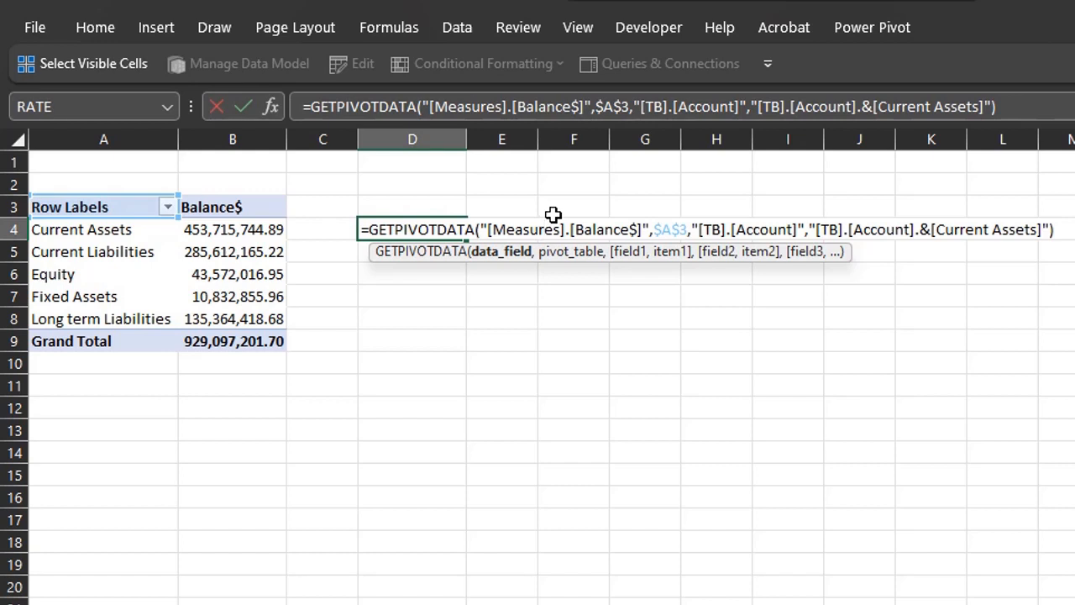
pyautogui.click(571, 268)
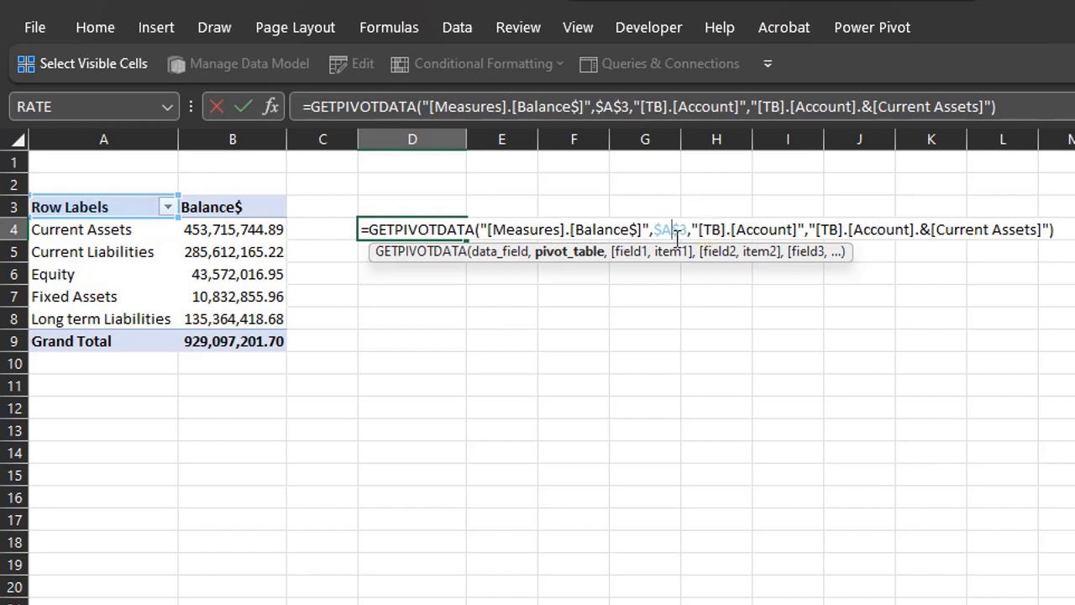
pyautogui.click(647, 254)
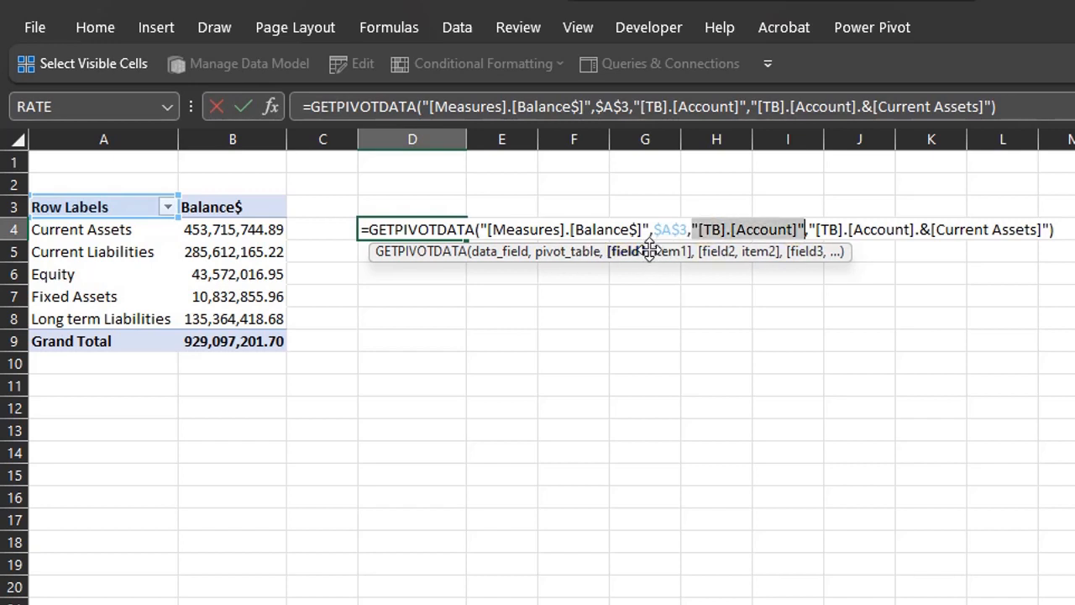
pyautogui.click(668, 255)
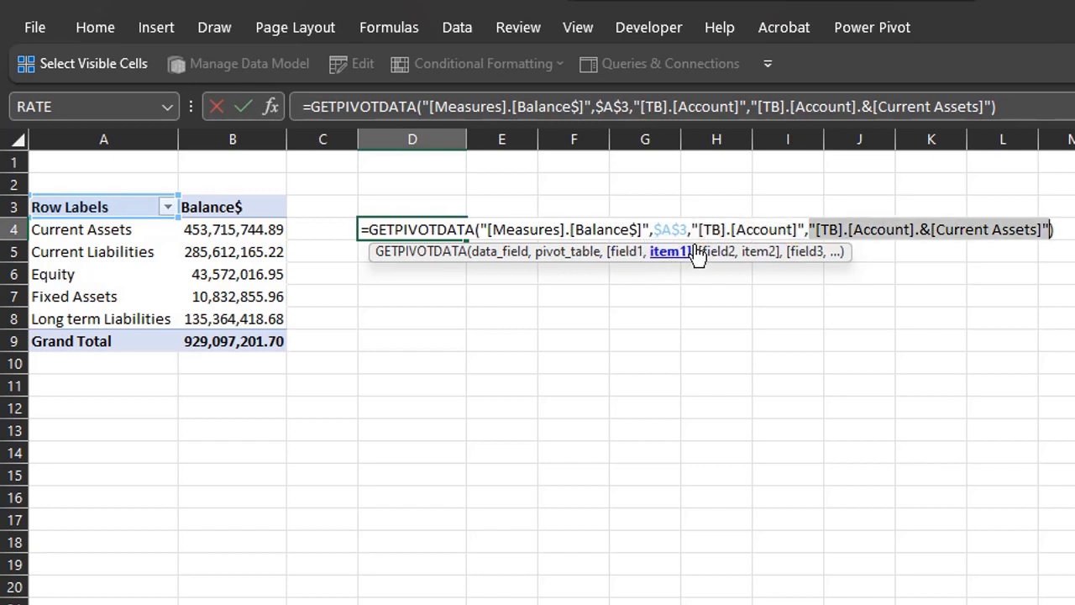
pyautogui.click(736, 229)
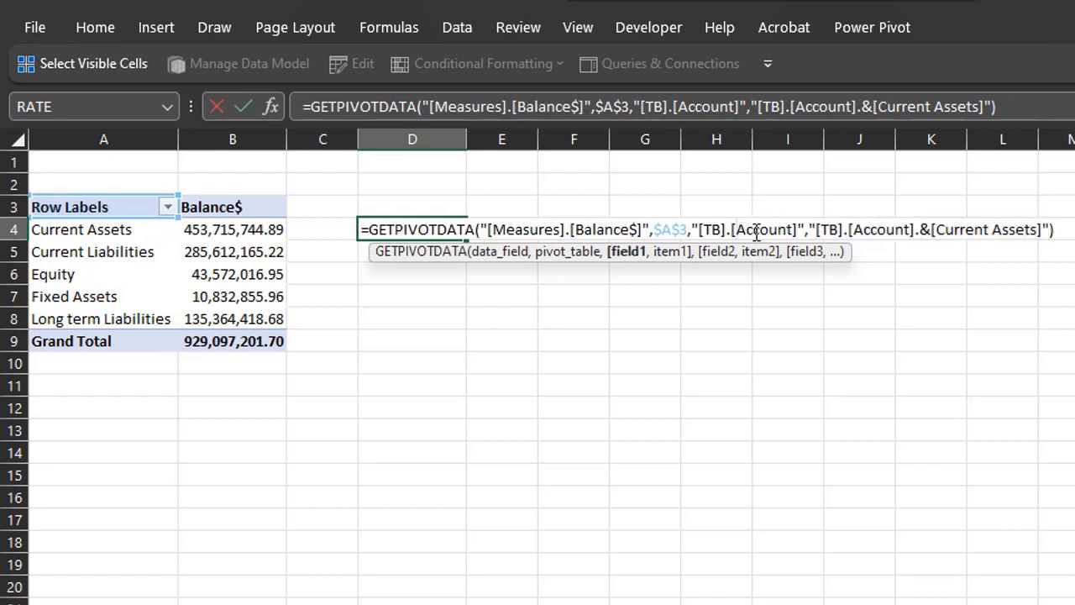
pyautogui.click(672, 256)
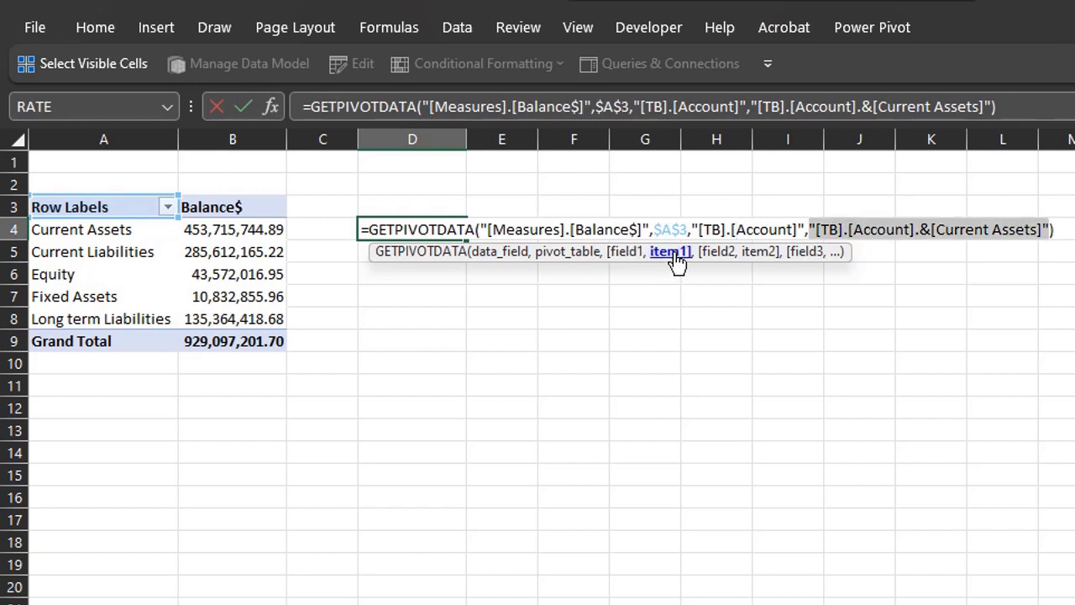
pyautogui.click(878, 229)
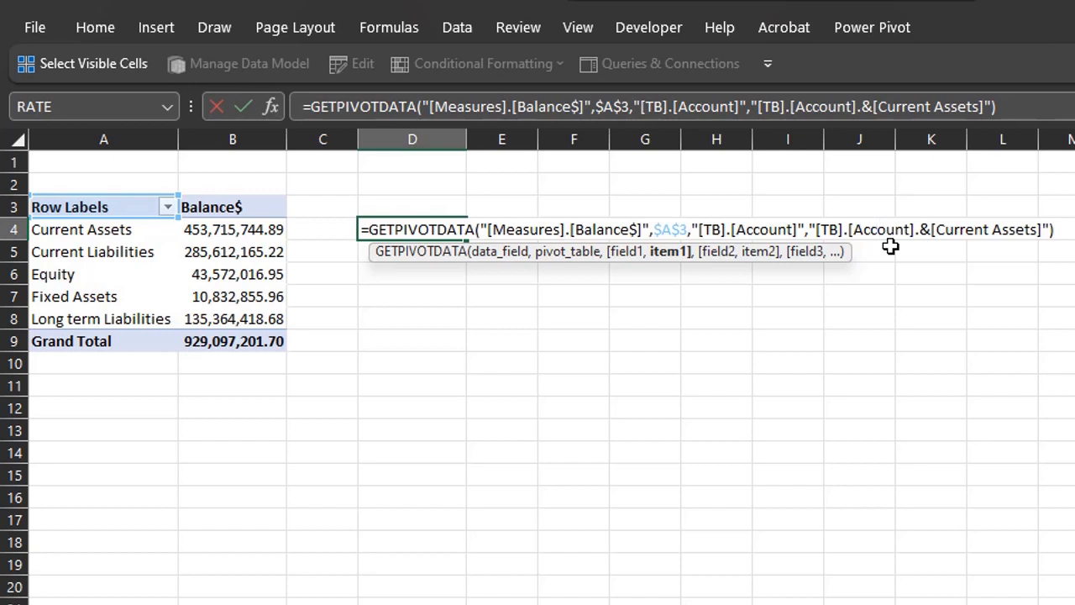
pyautogui.hotkey('shift', 'F3')
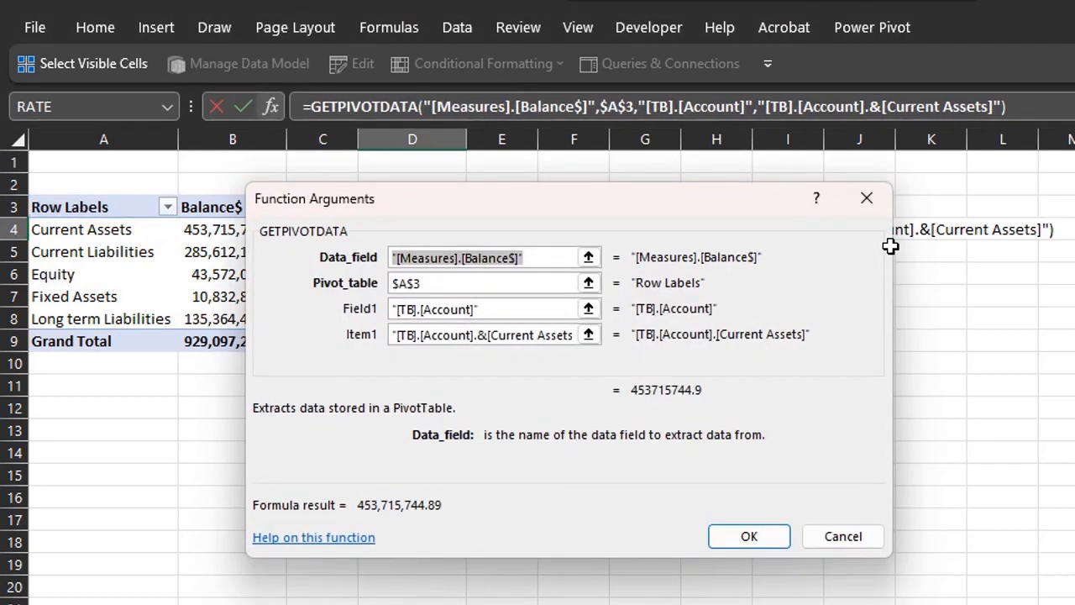
pyautogui.press('Return')
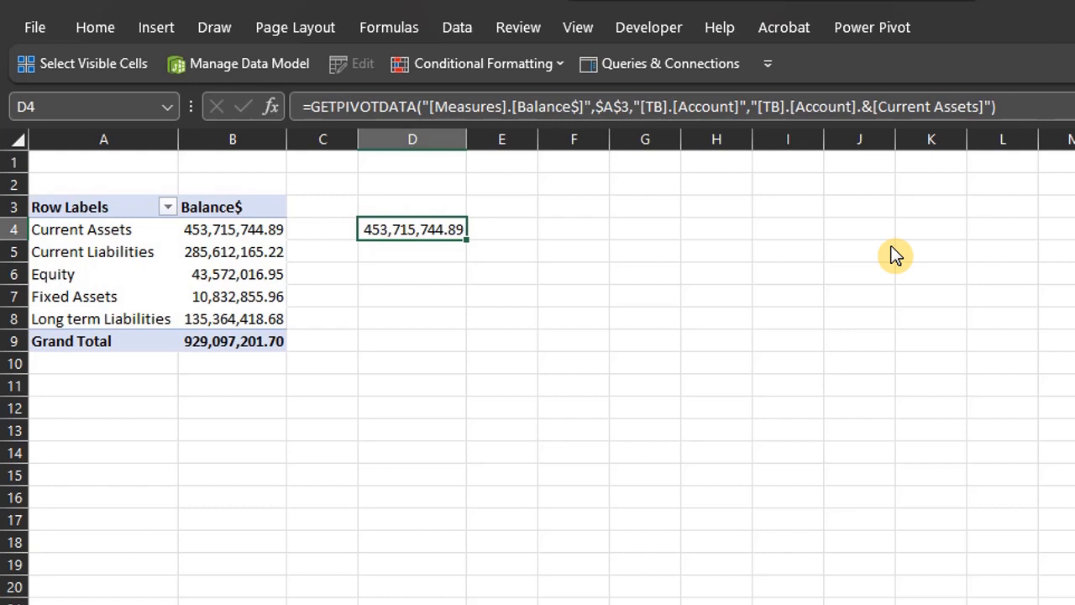
# Step: Replace the hard-coded Current Assets item in the D4 formula with the cell reference "&A4&" inside the square brackets
pyautogui.press('F2')
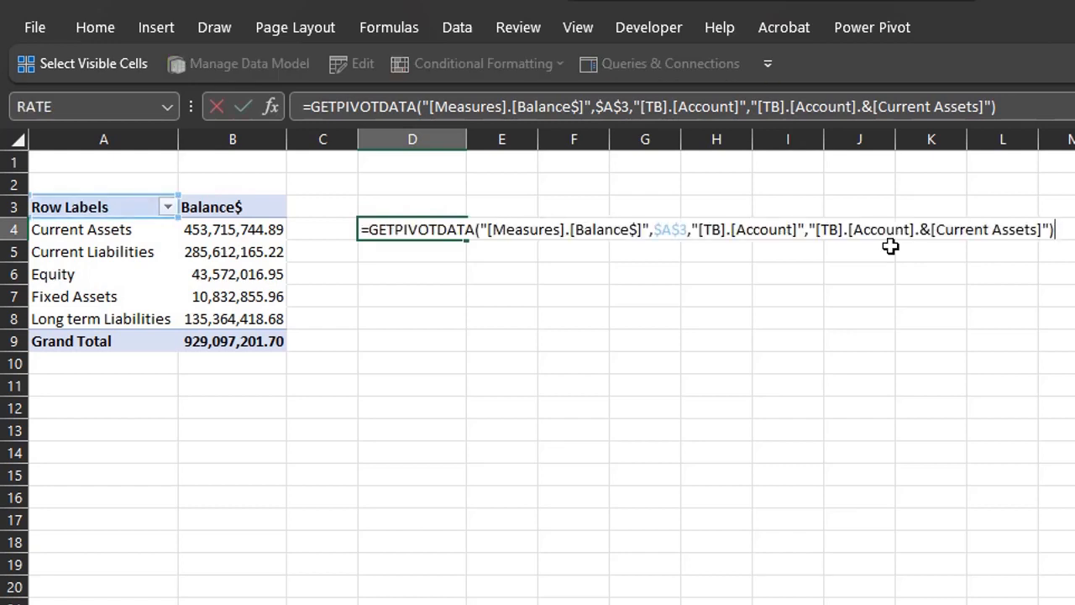
pyautogui.moveTo(935, 230); pyautogui.dragTo(1038, 230)
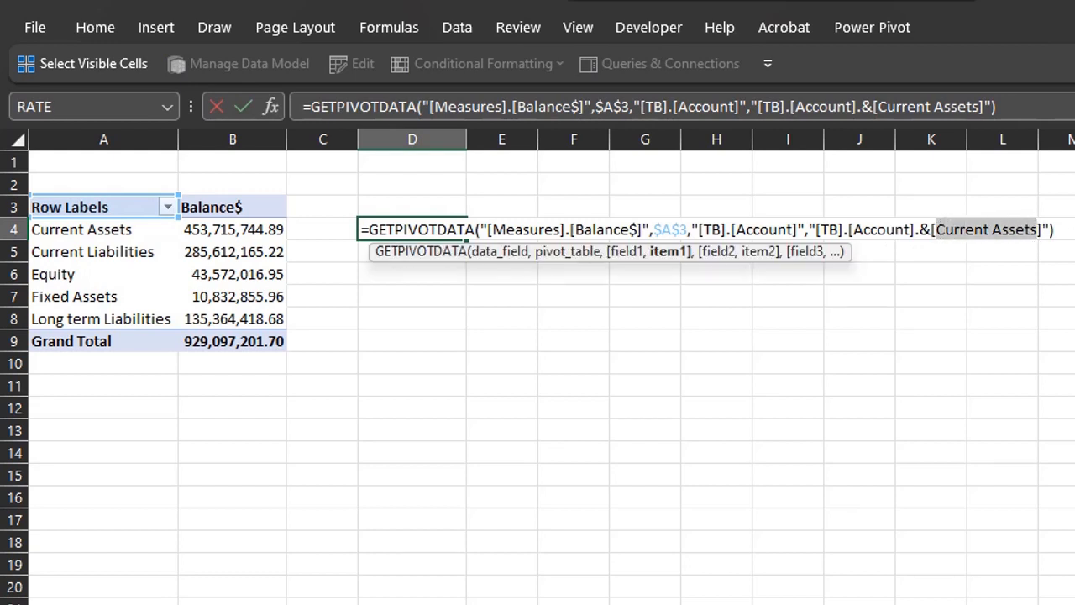
pyautogui.press('BackSpace')
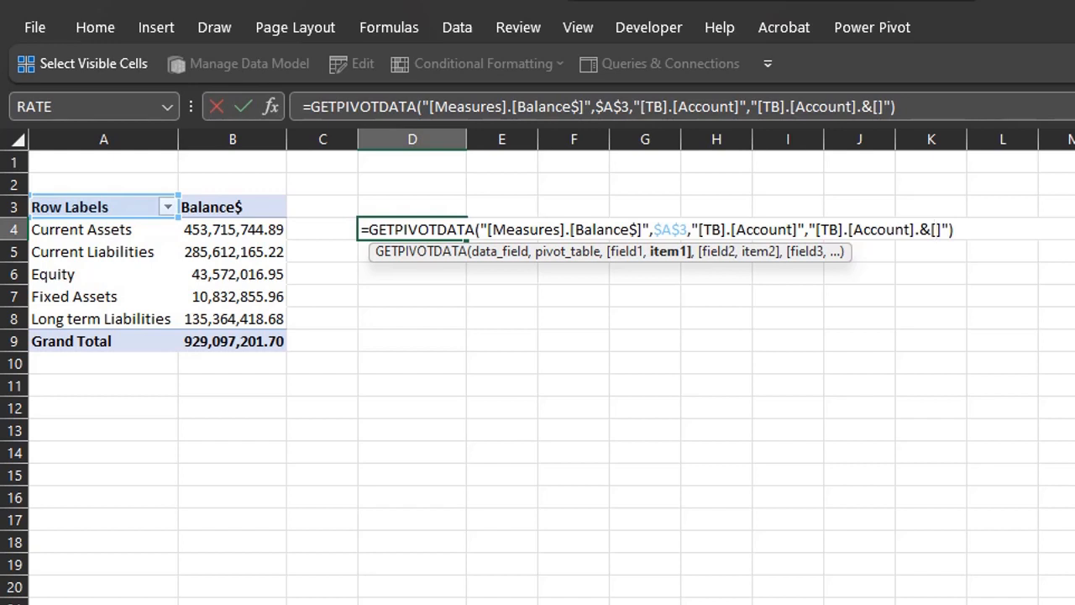
pyautogui.write('"')
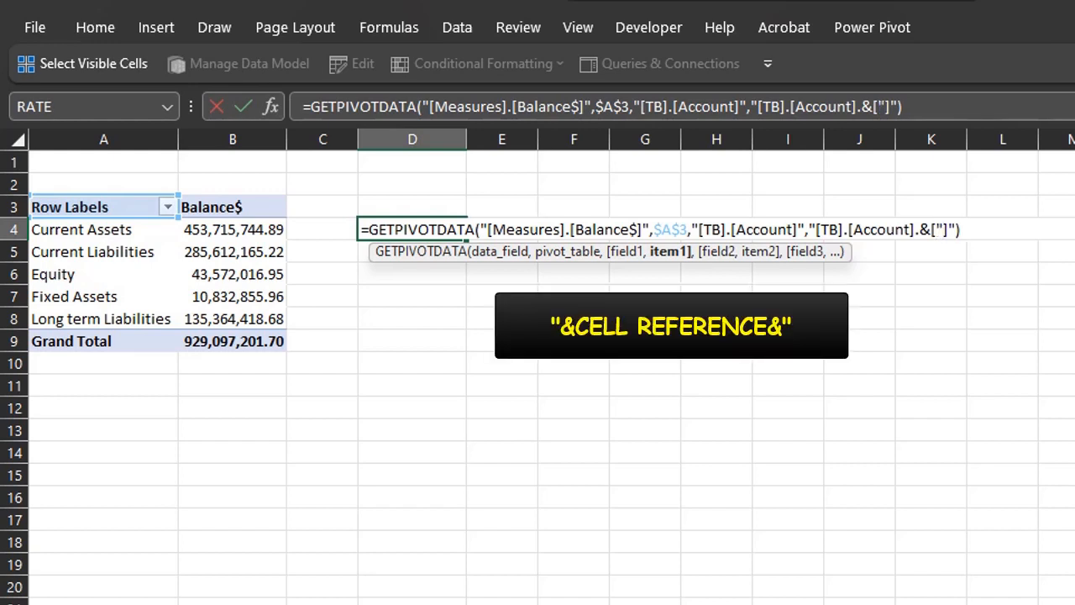
pyautogui.write('&"')
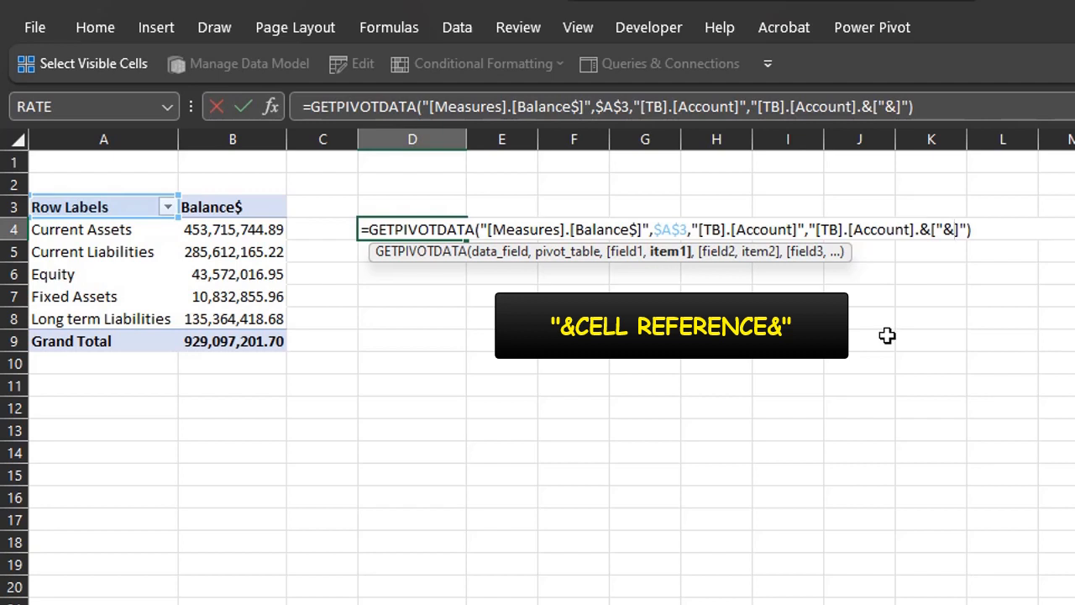
pyautogui.click(150, 230)
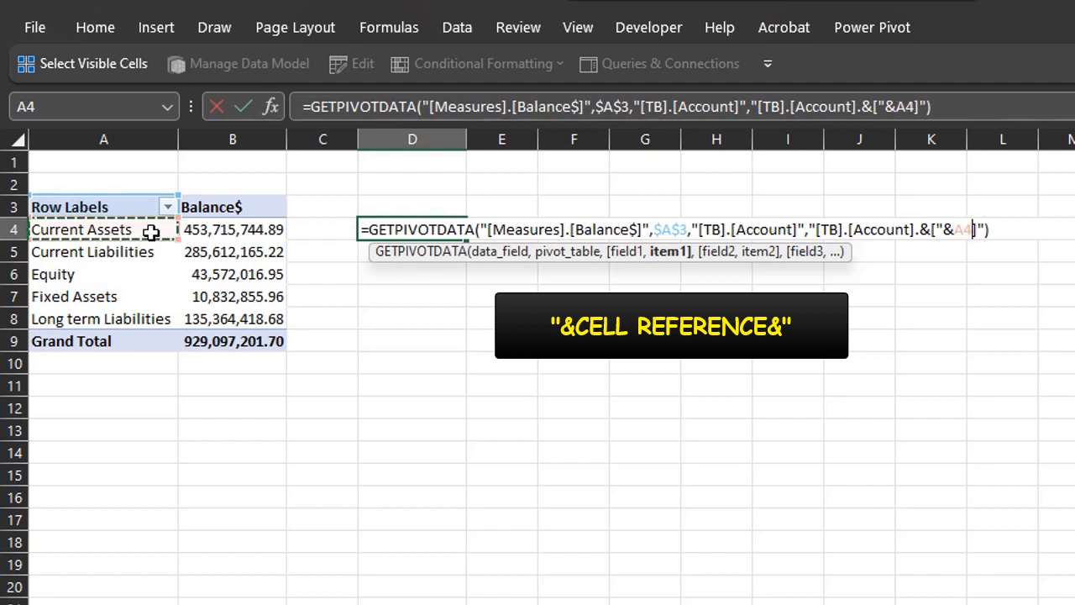
pyautogui.write('&')
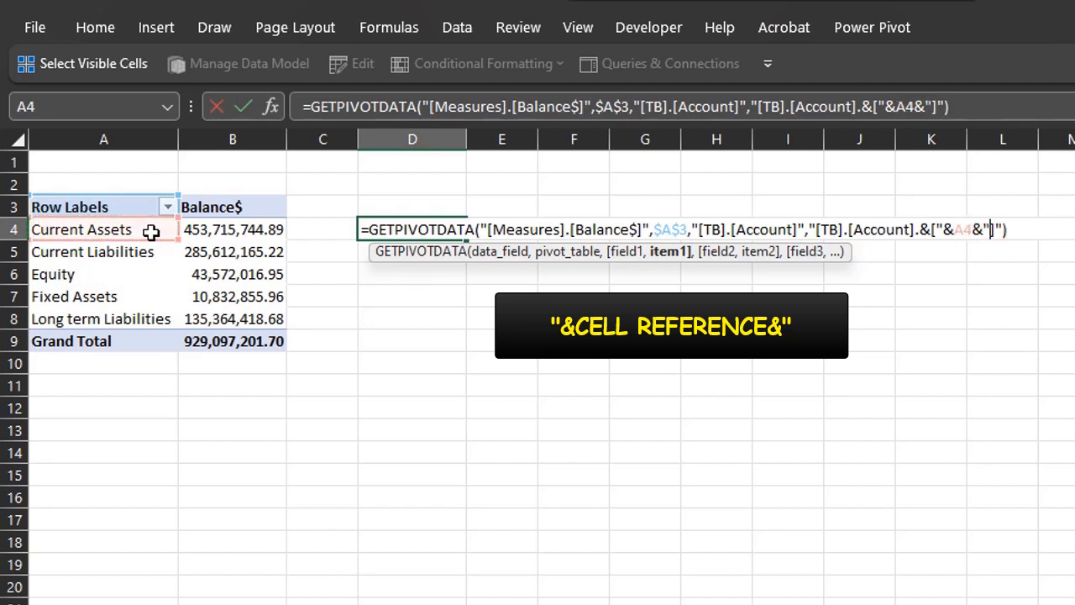
pyautogui.press('Return')
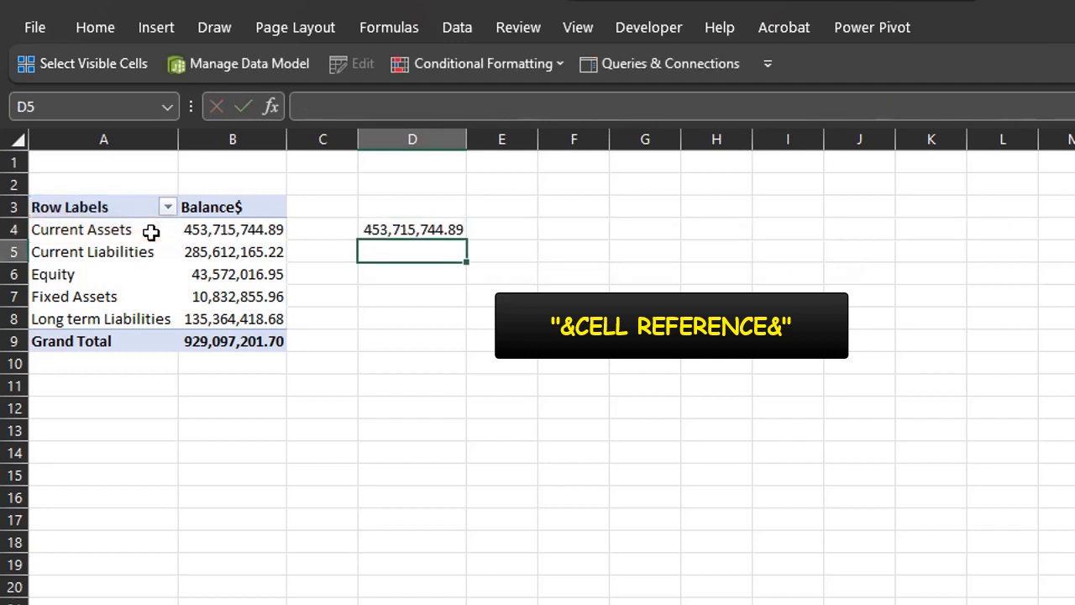
# Step: Fill the dynamic D4 formula down through D8 for the other accounts
pyautogui.click(433, 228)
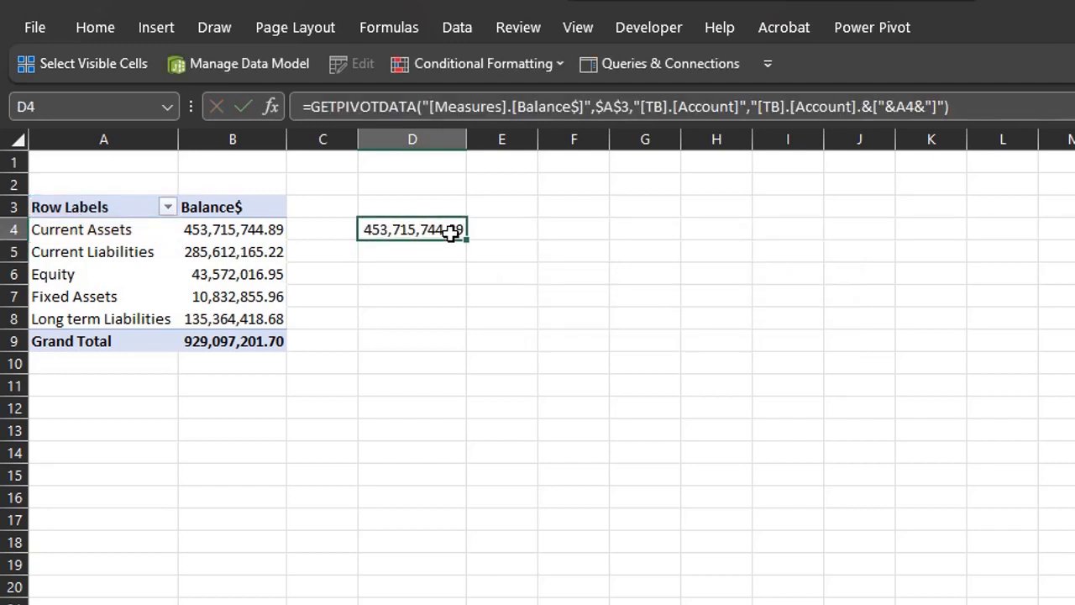
pyautogui.moveTo(467, 241); pyautogui.dragTo(467, 327)
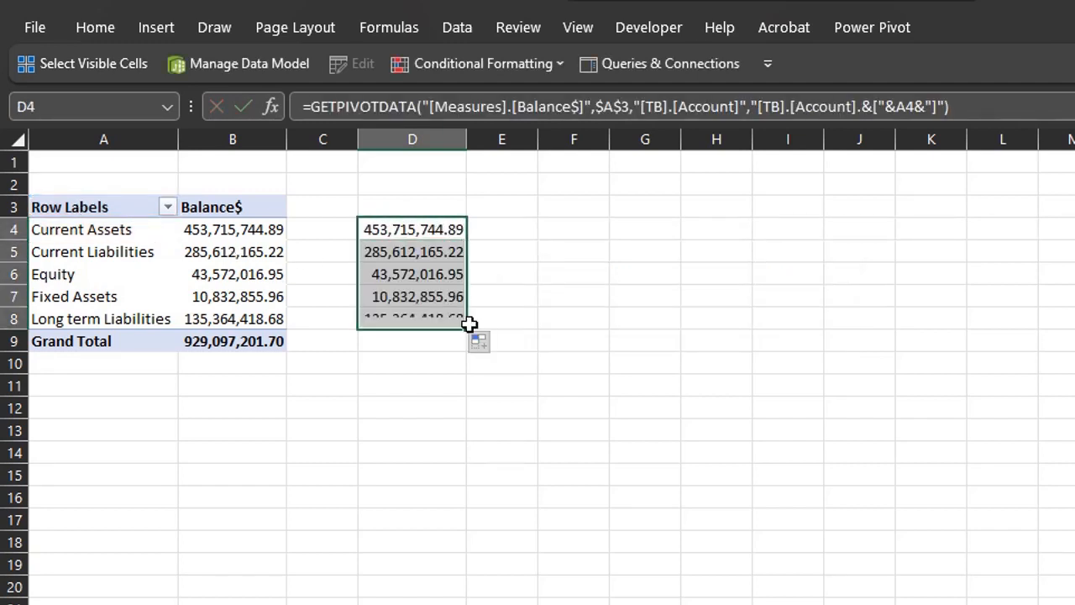
pyautogui.click(496, 309)
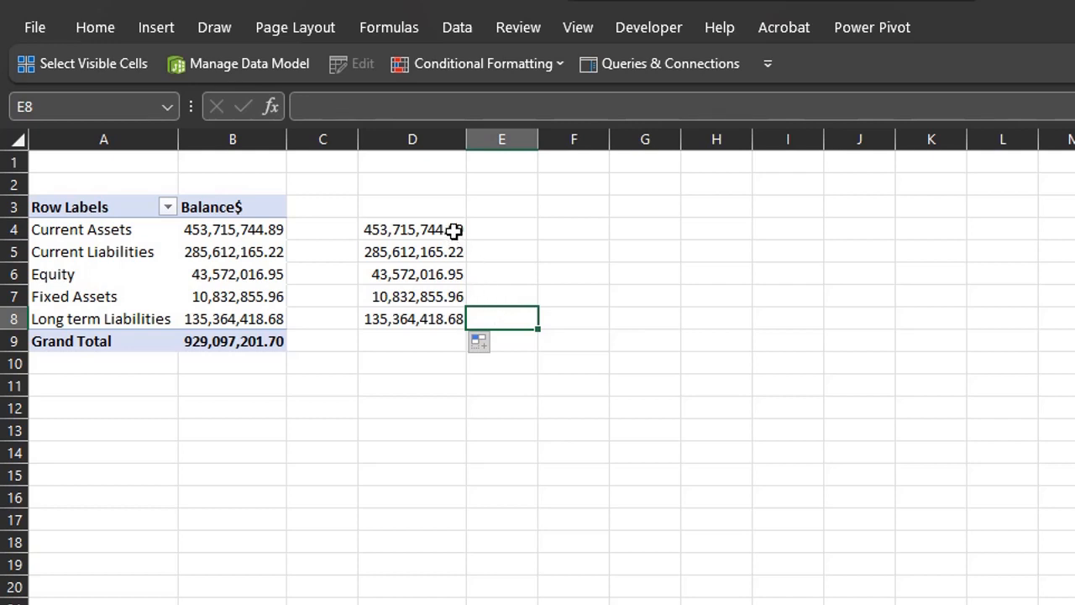
# Step: Clear the GETPIVOTDATA formulas from D4:D8
pyautogui.moveTo(453, 229); pyautogui.dragTo(445, 316)
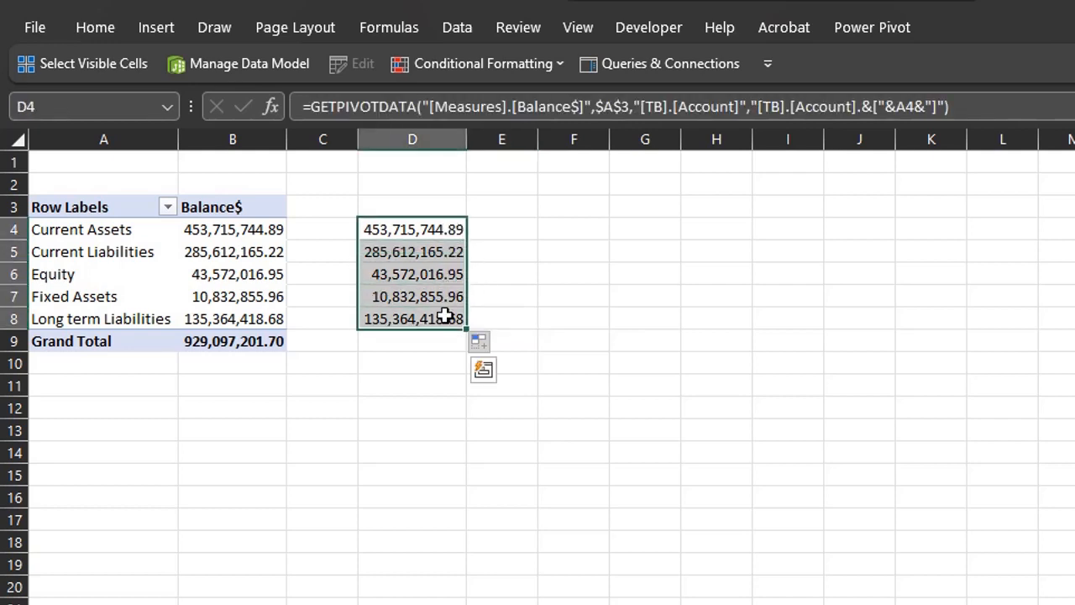
pyautogui.press('Delete')
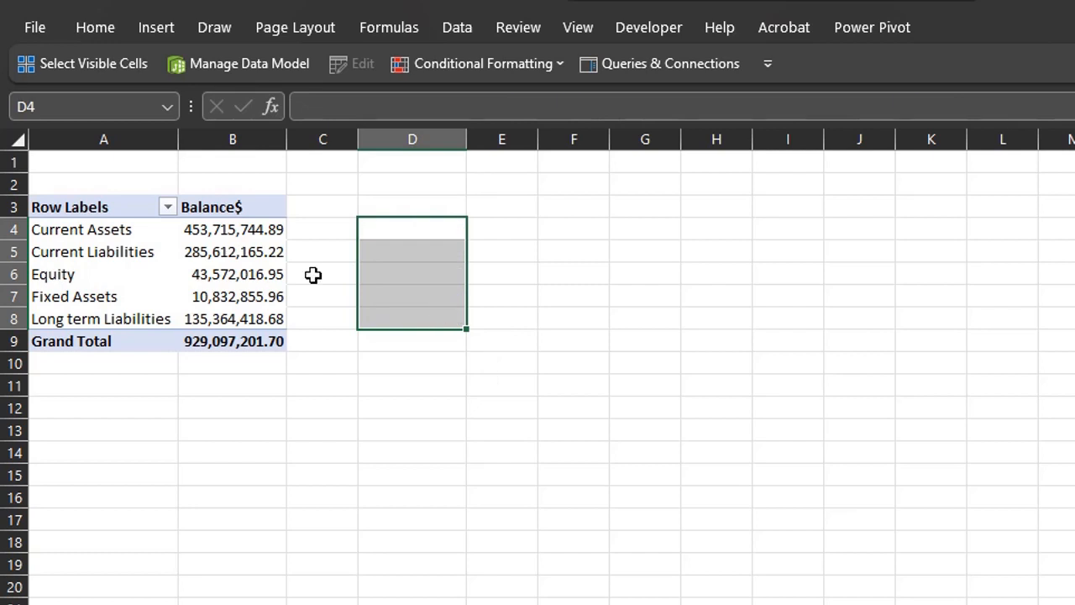
# Step: Add Date to the pivot's Columns and place Title above Account in Rows
pyautogui.click(264, 281)
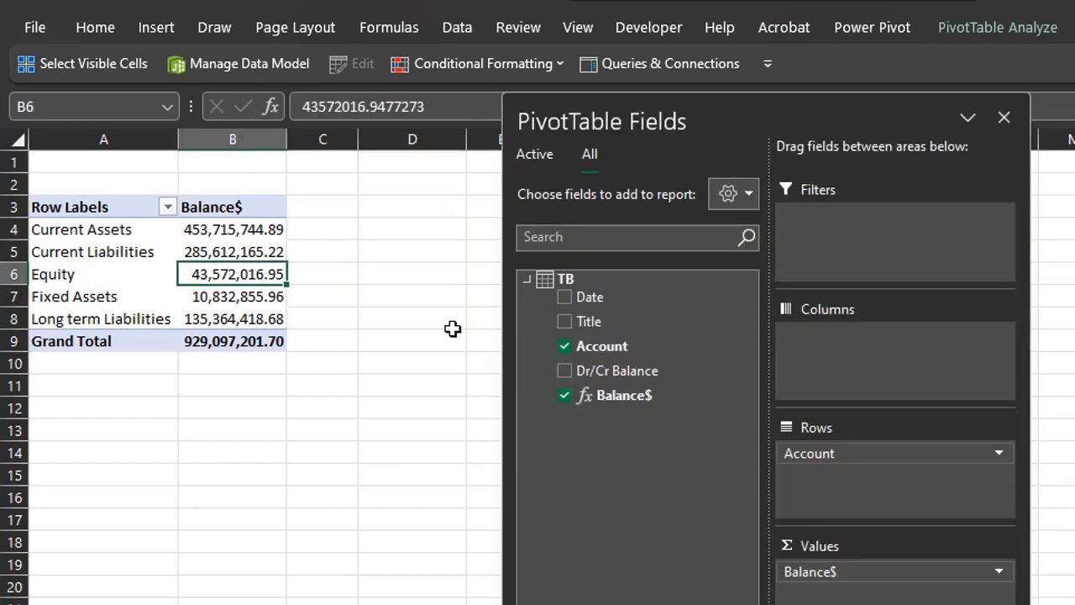
pyautogui.moveTo(598, 298); pyautogui.dragTo(680, 342)
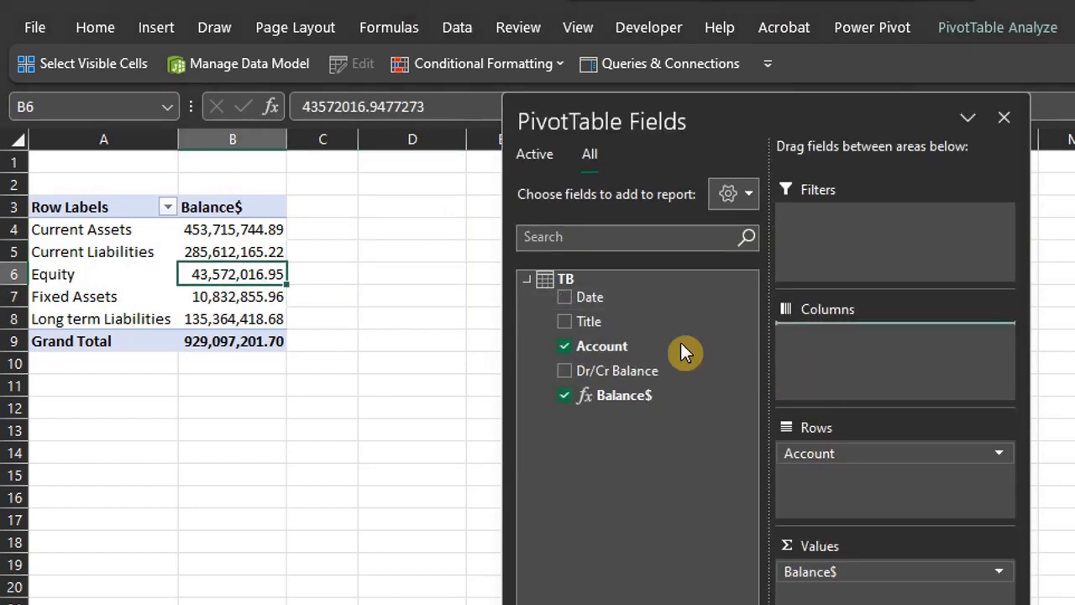
pyautogui.moveTo(592, 321); pyautogui.dragTo(868, 445)
# Step: Expand the pivot's date columns to months and remove Date (Quarter) and Date, leaving Date (Year) and Date (Month)
pyautogui.rightClick(271, 230)
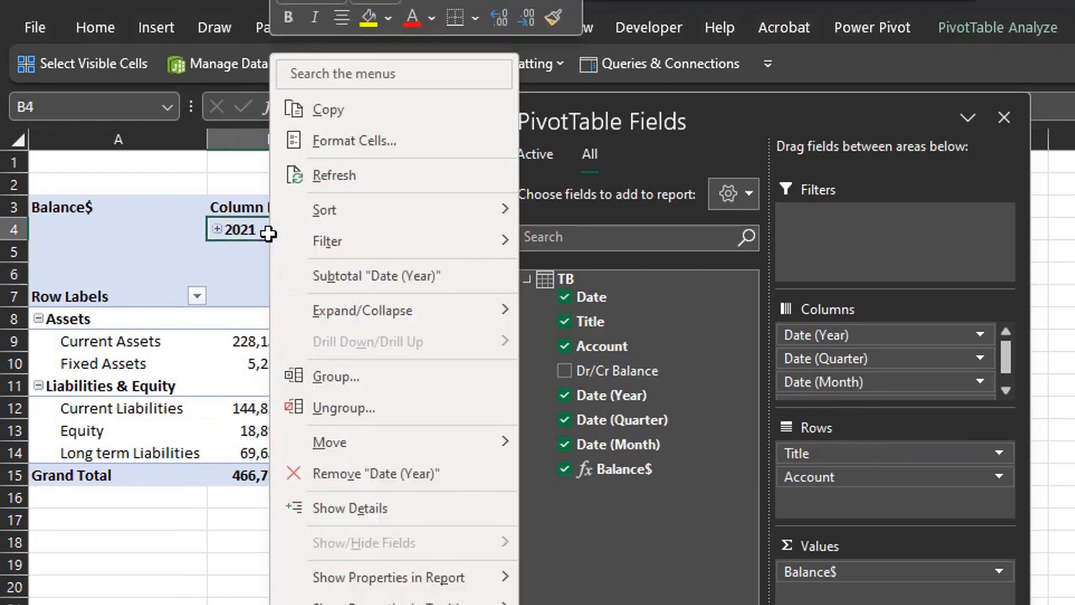
pyautogui.click(311, 442)
pyautogui.click(331, 420)
pyautogui.click(353, 509)
pyautogui.moveTo(794, 382); pyautogui.dragTo(719, 396)
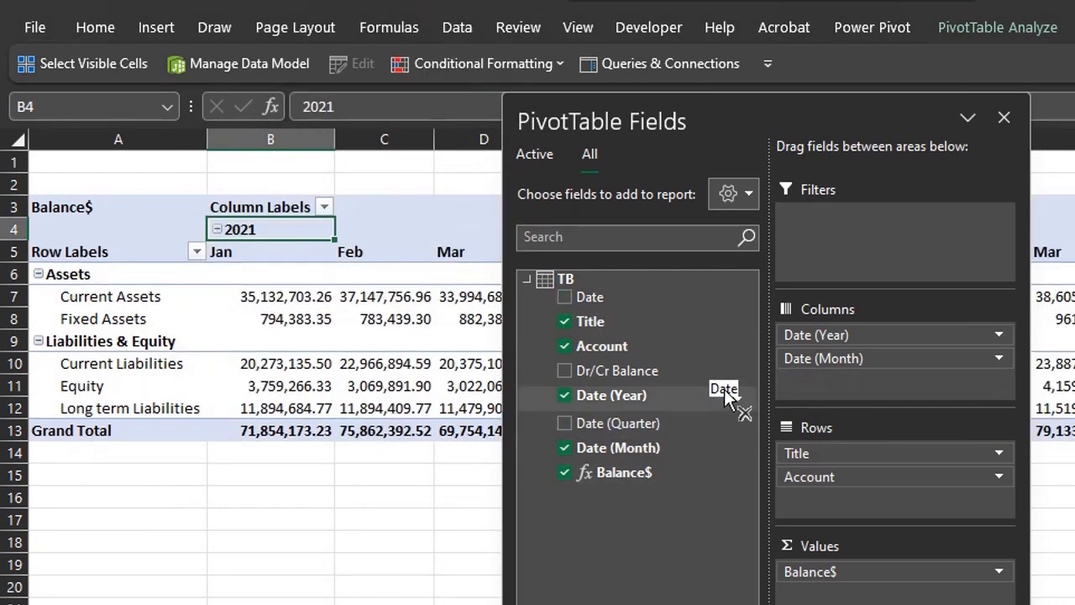
# Step: Move the Equity row below Long term Liabilities in the pivot's Liabilities & Equity group
pyautogui.click(456, 451)
pyautogui.click(87, 388)
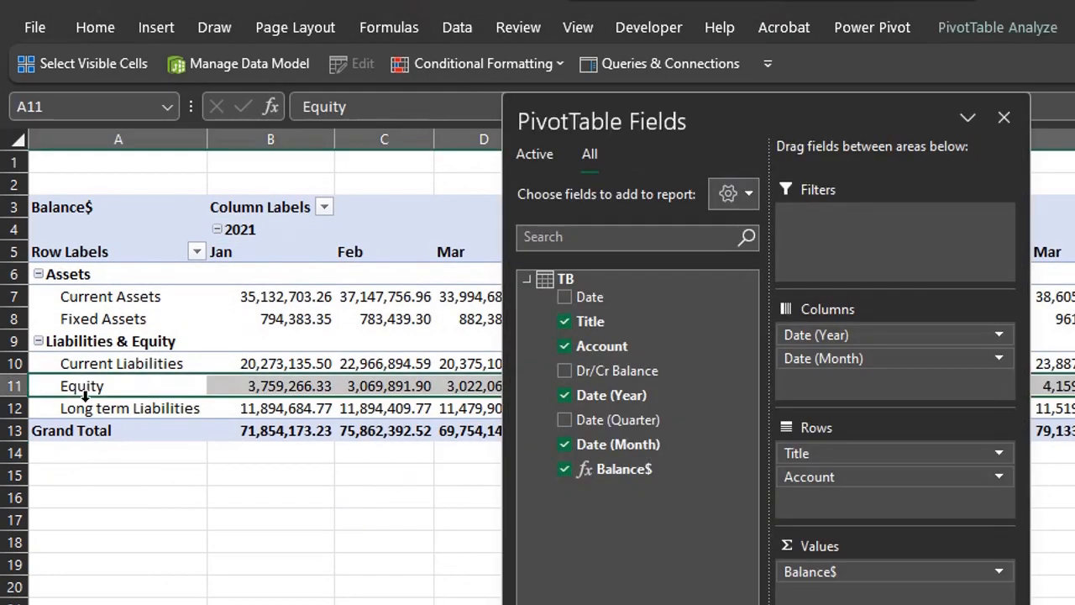
pyautogui.moveTo(88, 396); pyautogui.dragTo(109, 430)
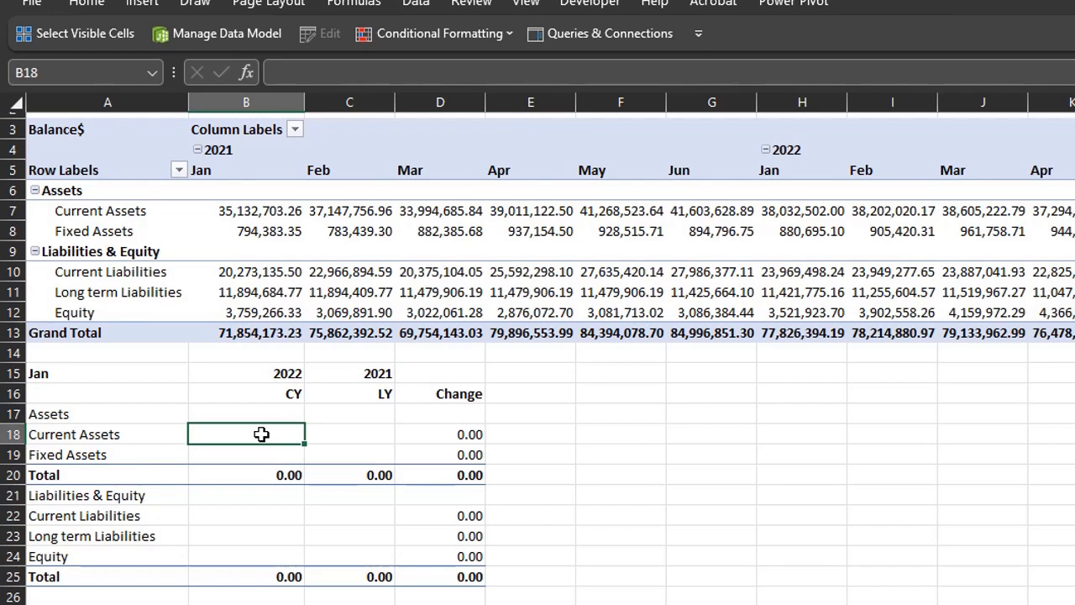
pyautogui.scroll(-1, 261, 434)
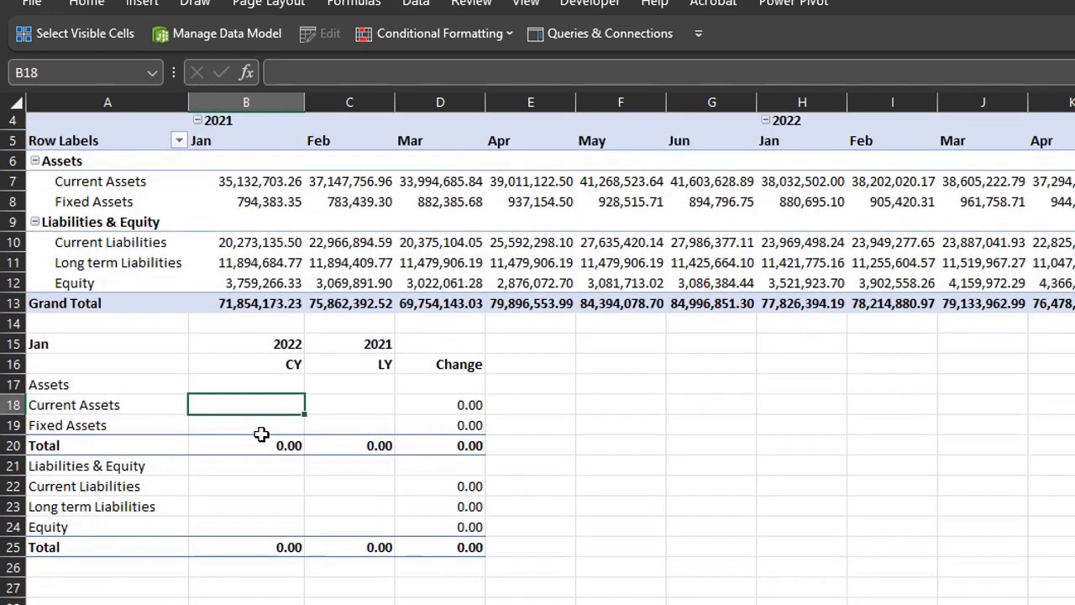
# Step: Start a GETPIVOTDATA formula in B18 from the pivot's Jan 2022 Current Assets value and break the line before the Date (Month) field argument
pyautogui.write('=')
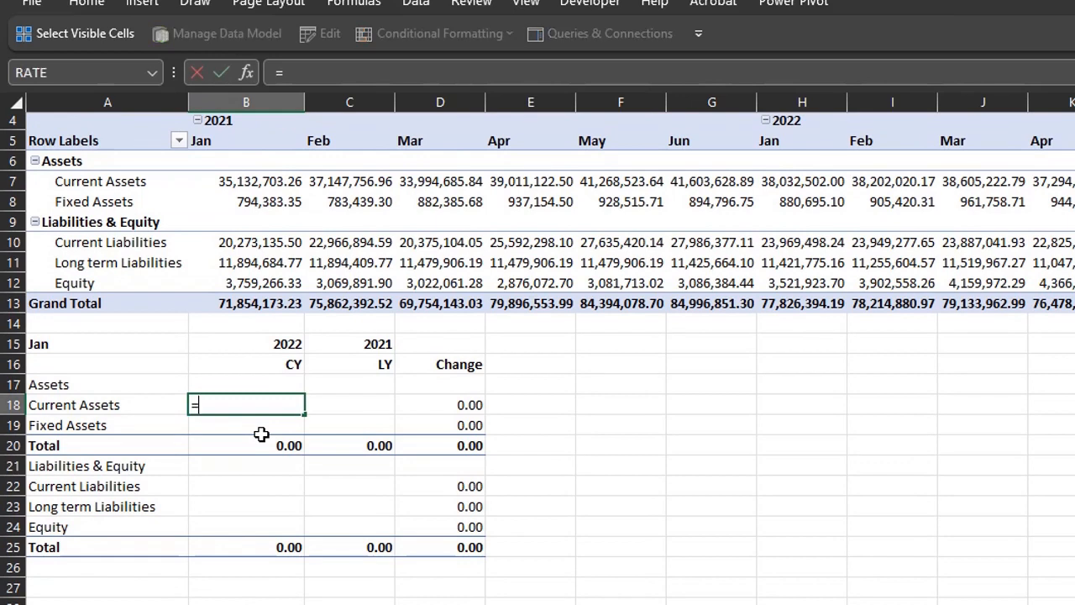
pyautogui.click(796, 181)
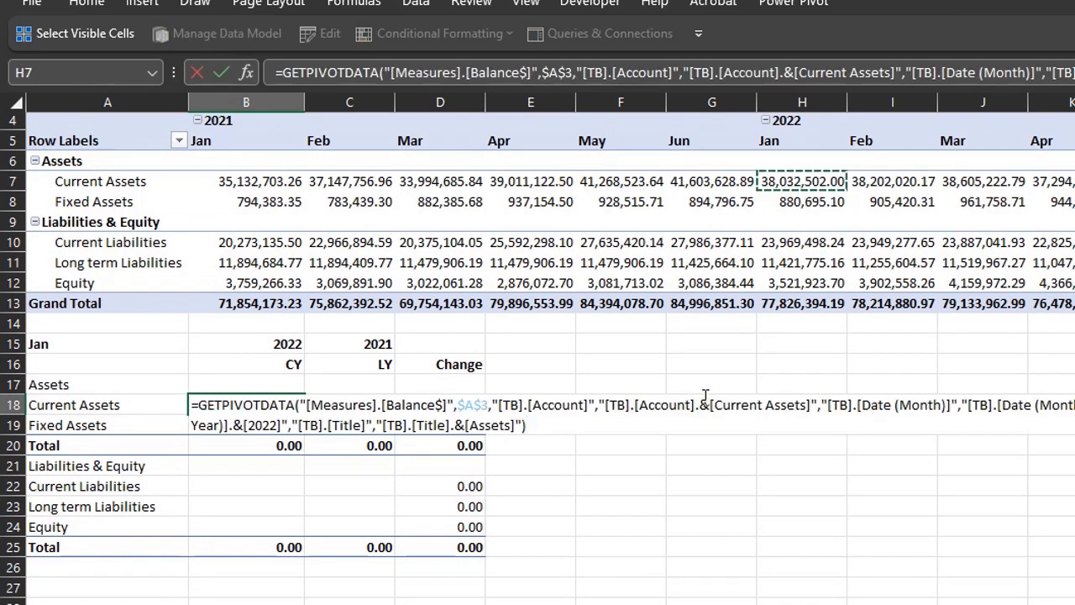
pyautogui.click(823, 403)
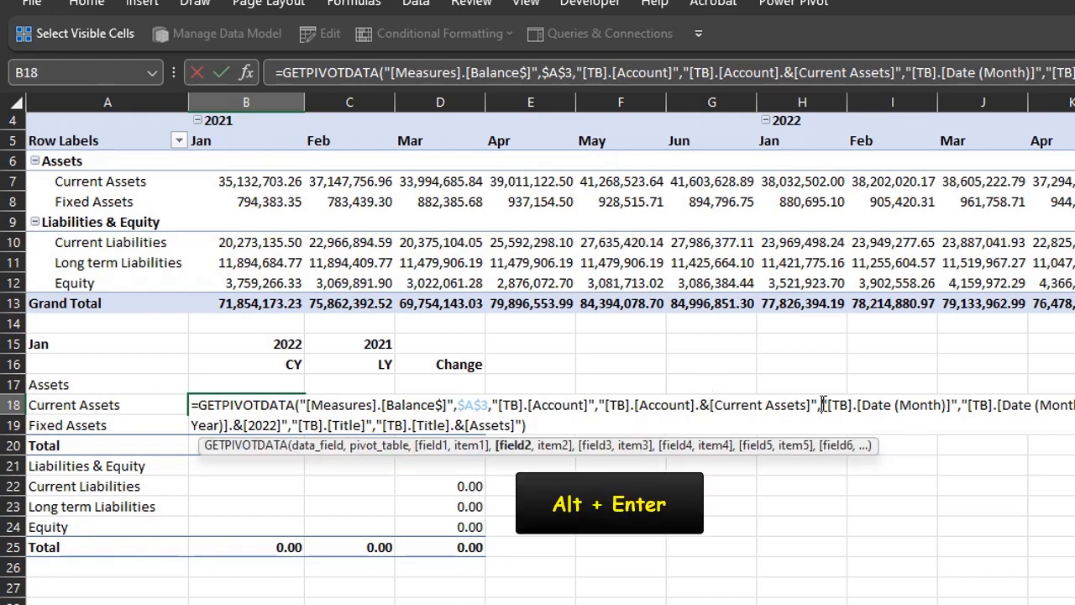
pyautogui.hotkey('alt', 'Return')
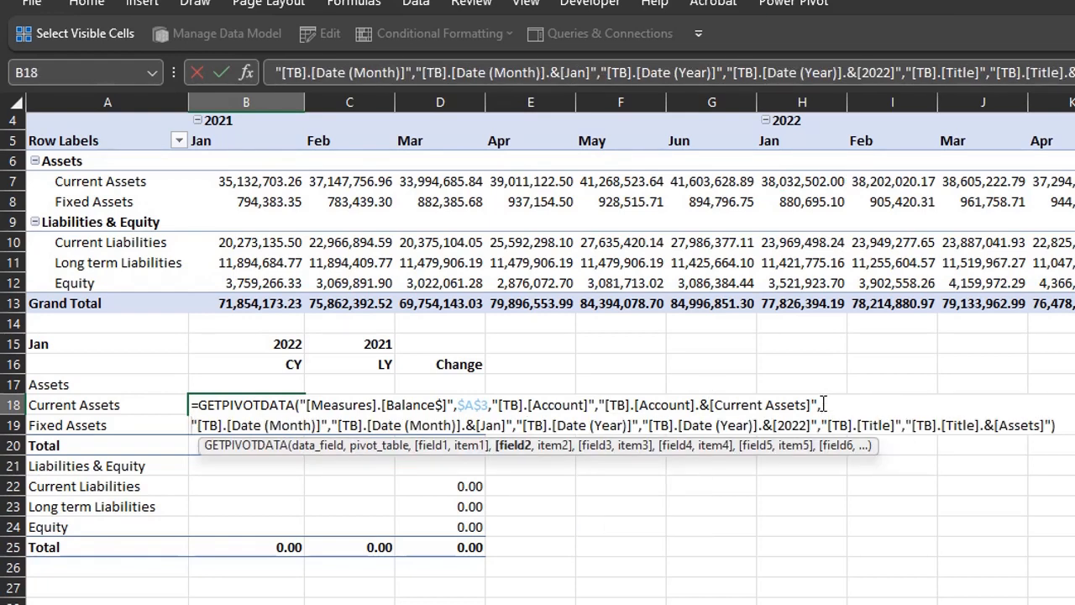
pyautogui.click(363, 404)
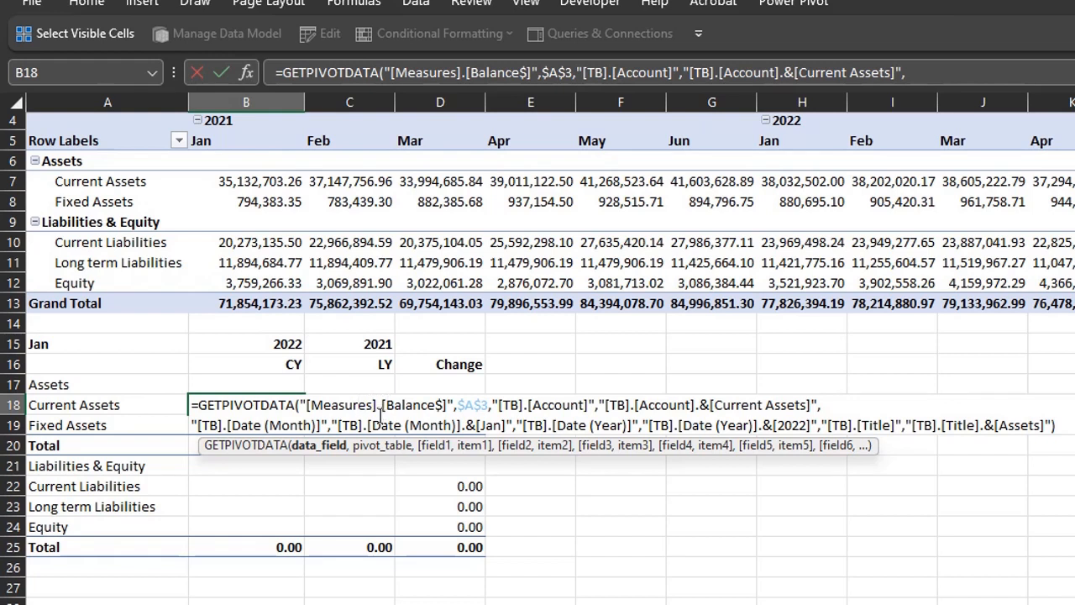
pyautogui.click(381, 445)
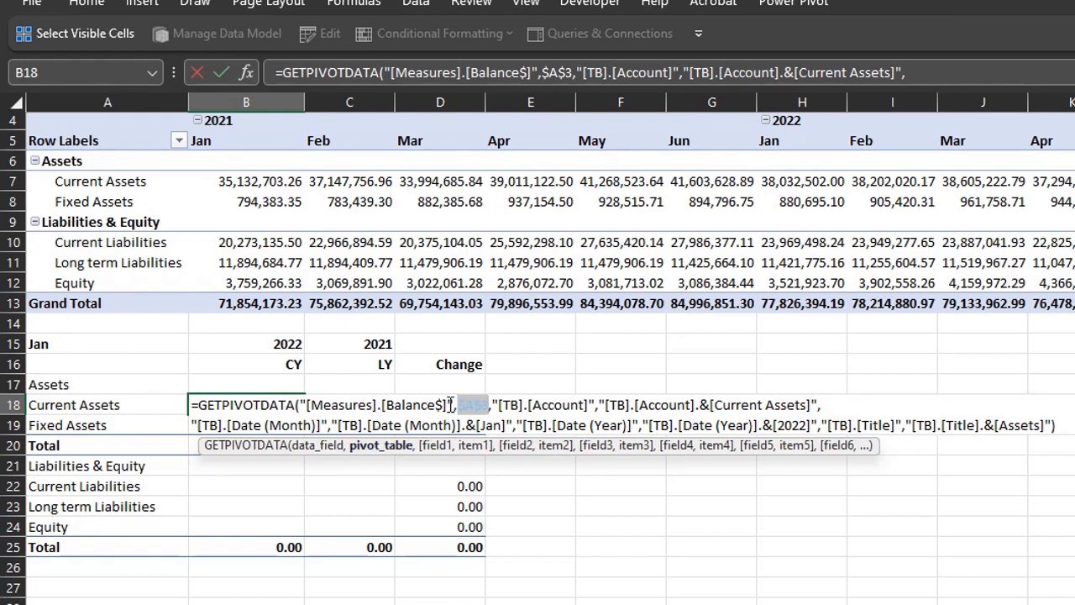
pyautogui.click(467, 404)
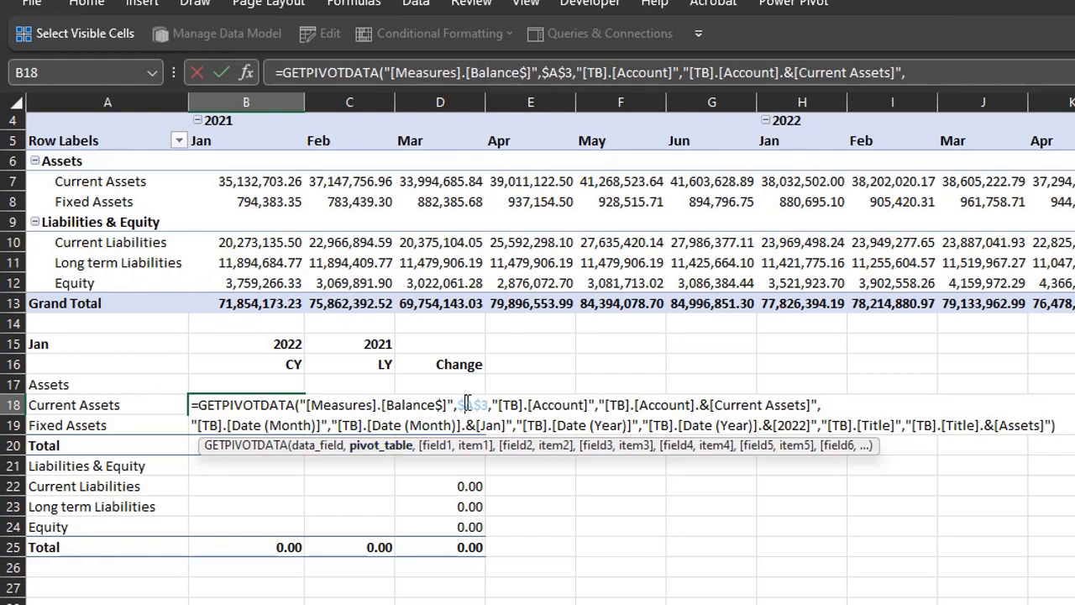
# Step: Replace the hard-coded Current Assets in the formula's Account item with the concatenated cell reference "&$A18&"
pyautogui.click(436, 447)
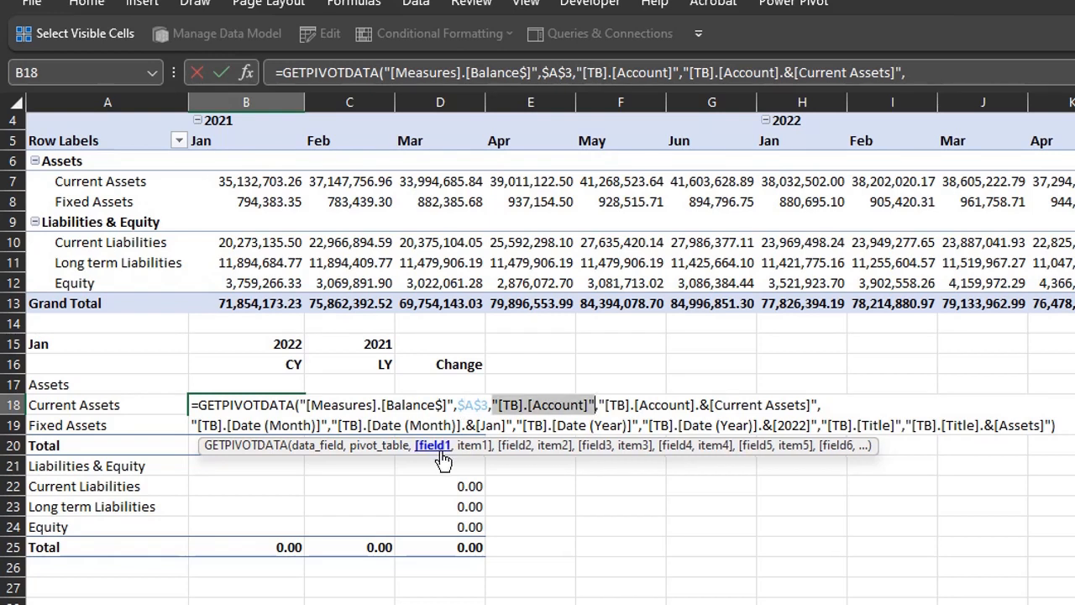
pyautogui.click(467, 448)
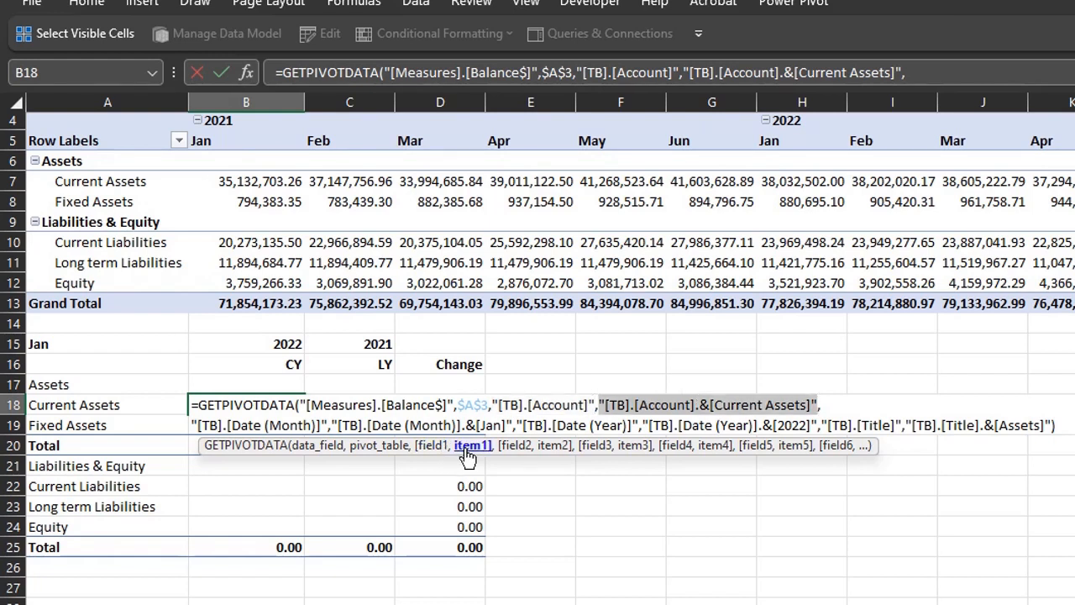
pyautogui.doubleClick(719, 405)
pyautogui.hotkey('shift', 'Right')
pyautogui.hotkey('shift', 'Right')
pyautogui.hotkey('shift', 'Right')
pyautogui.hotkey('shift', 'Right')
pyautogui.hotkey('shift', 'Right')
pyautogui.hotkey('shift', 'Right')
pyautogui.hotkey('shift', 'Right')
pyautogui.press('BackSpace')
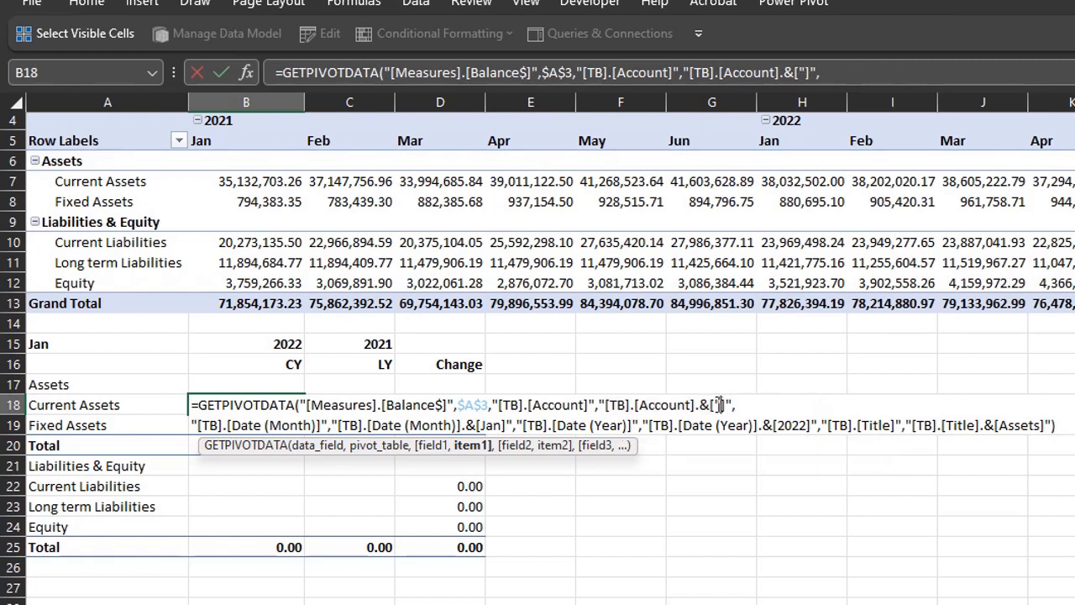
pyautogui.write('"')
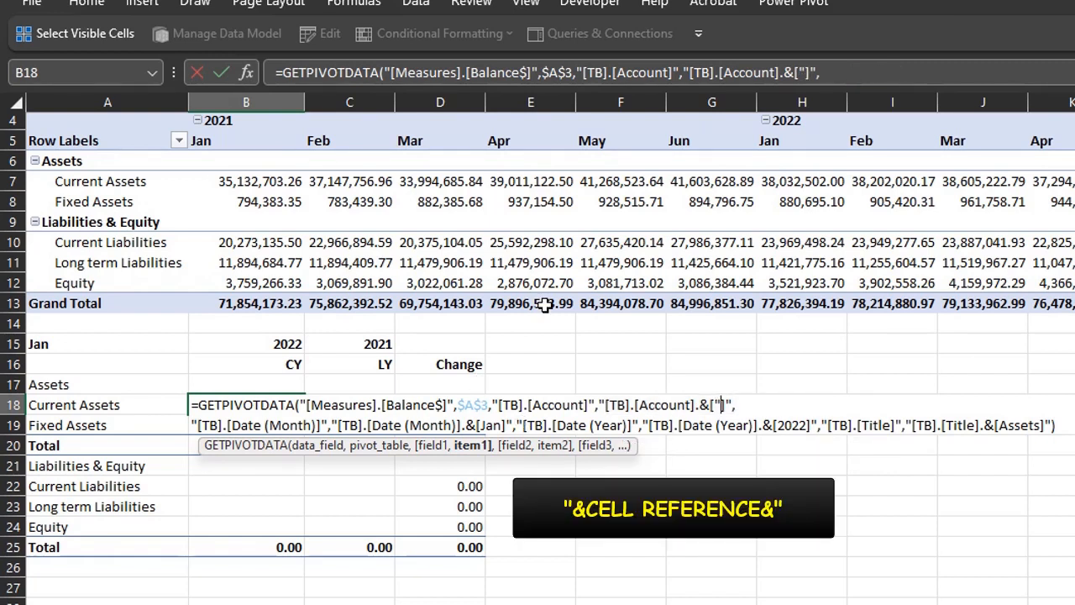
pyautogui.write('&')
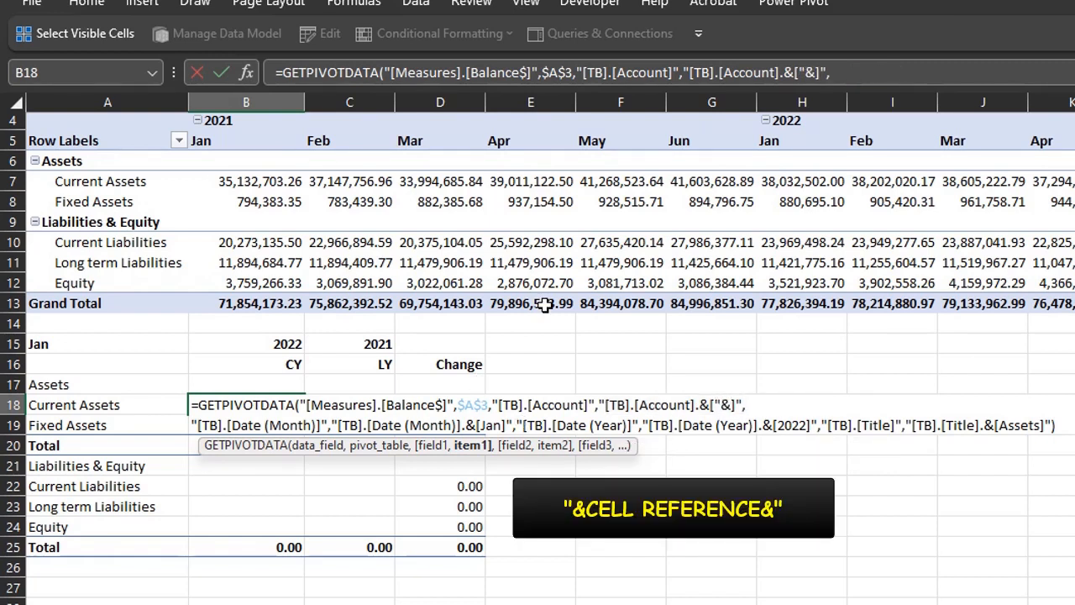
pyautogui.click(147, 405)
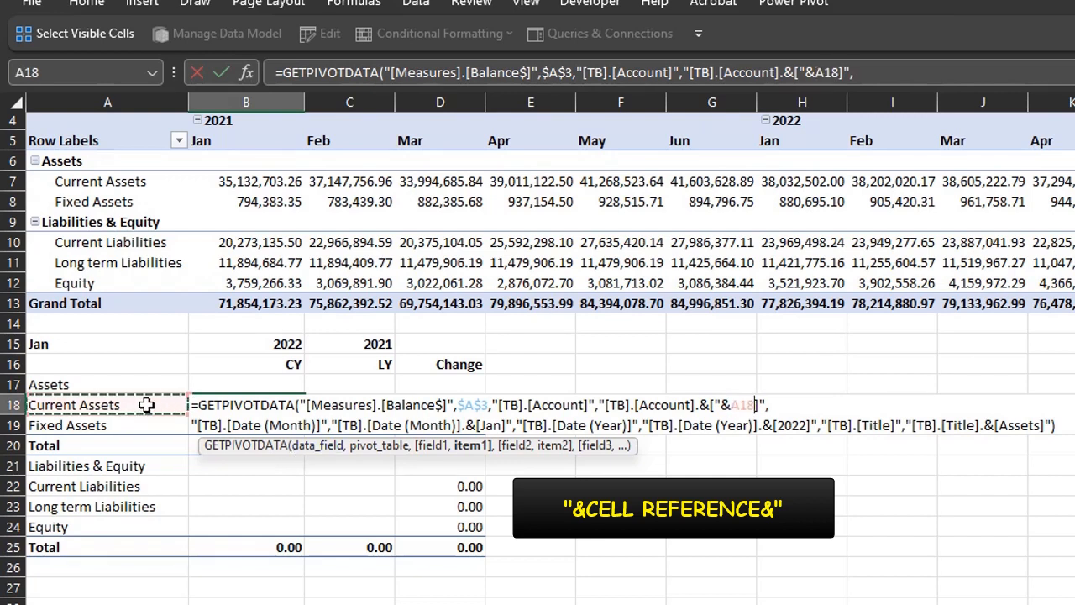
pyautogui.press('F4')
pyautogui.press('F4')
pyautogui.press('F4')
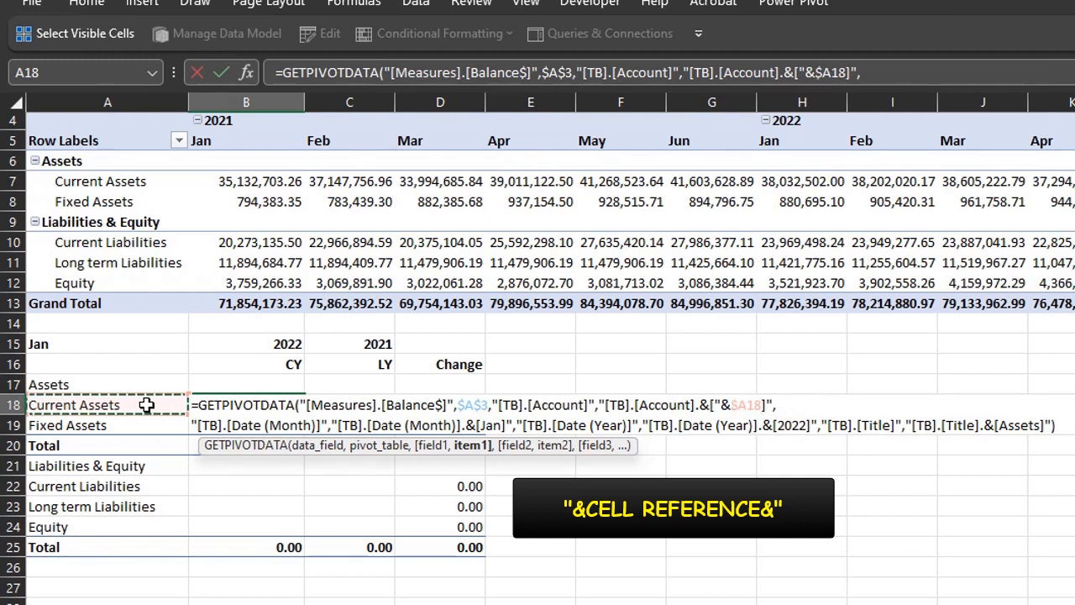
pyautogui.write('&')
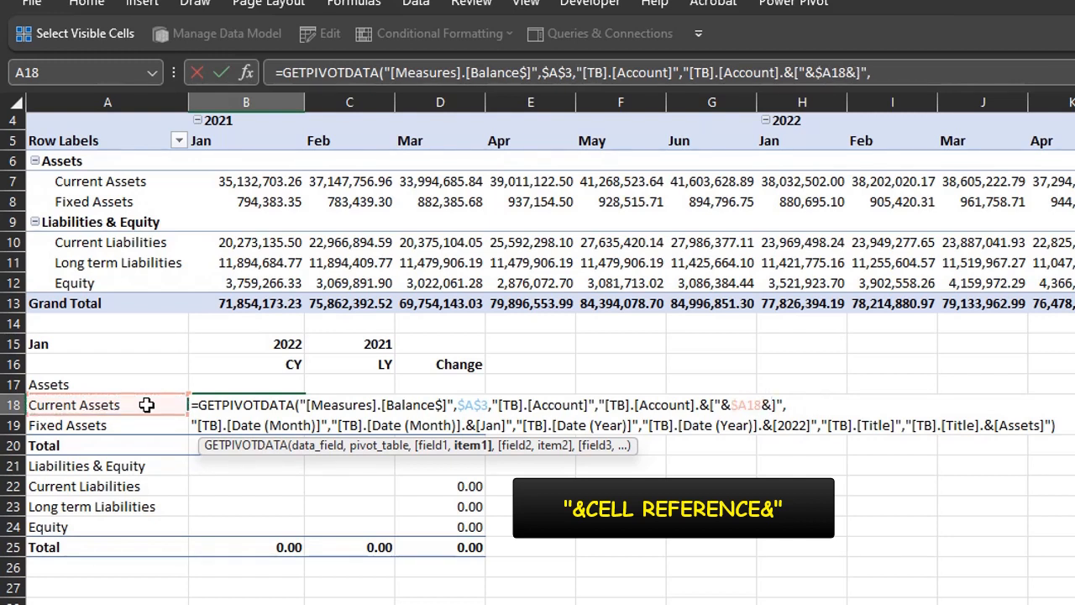
pyautogui.write('"')
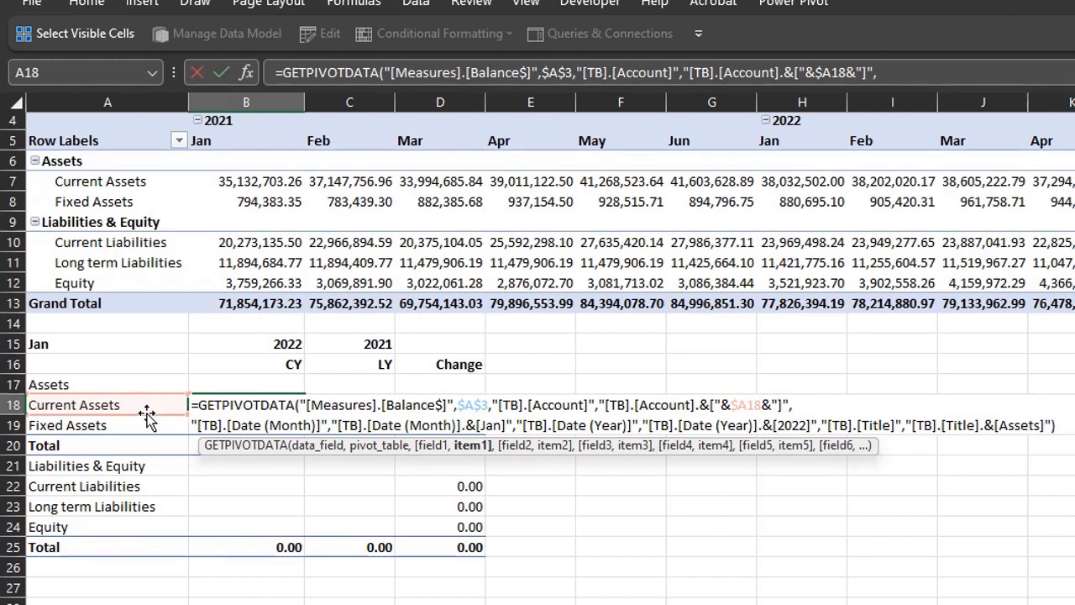
# Step: Replace the hard-coded Jan in the formula's Date (Month) item with the concatenated absolute reference "&$A$15&"
pyautogui.click(517, 447)
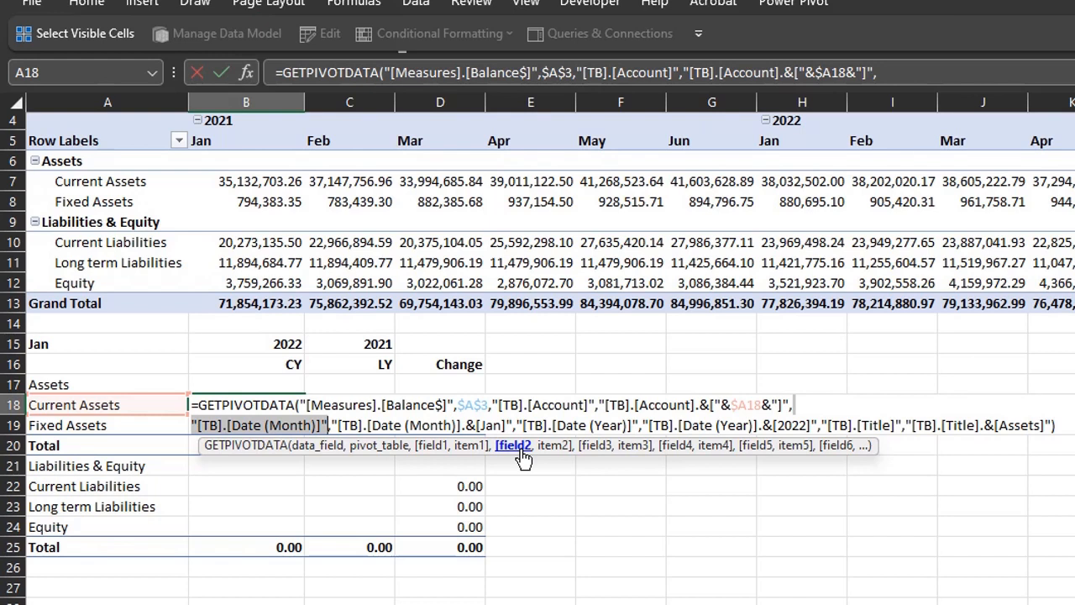
pyautogui.click(549, 448)
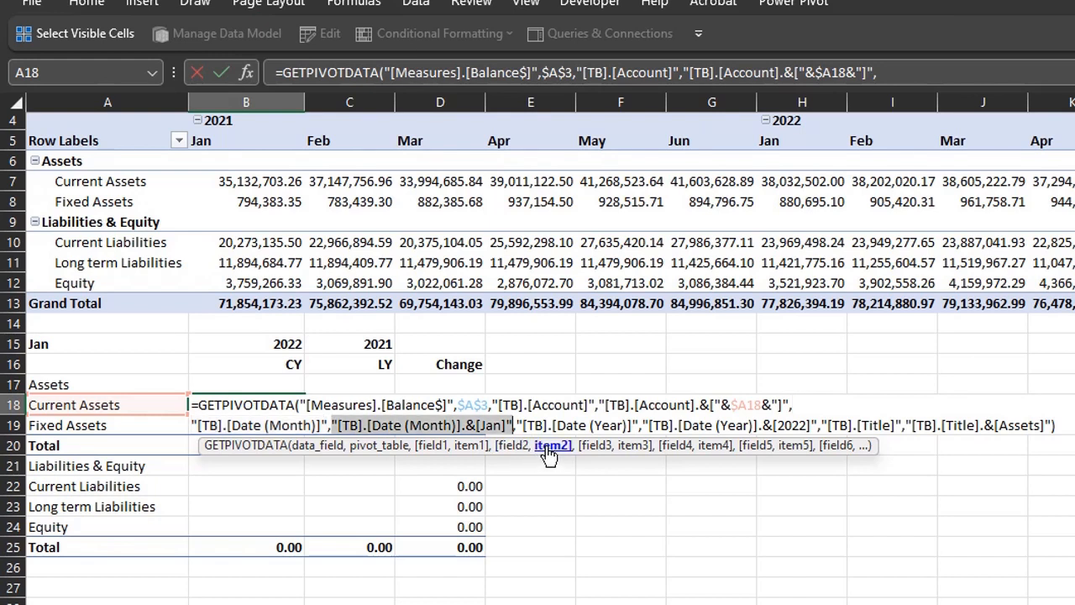
pyautogui.click(502, 425)
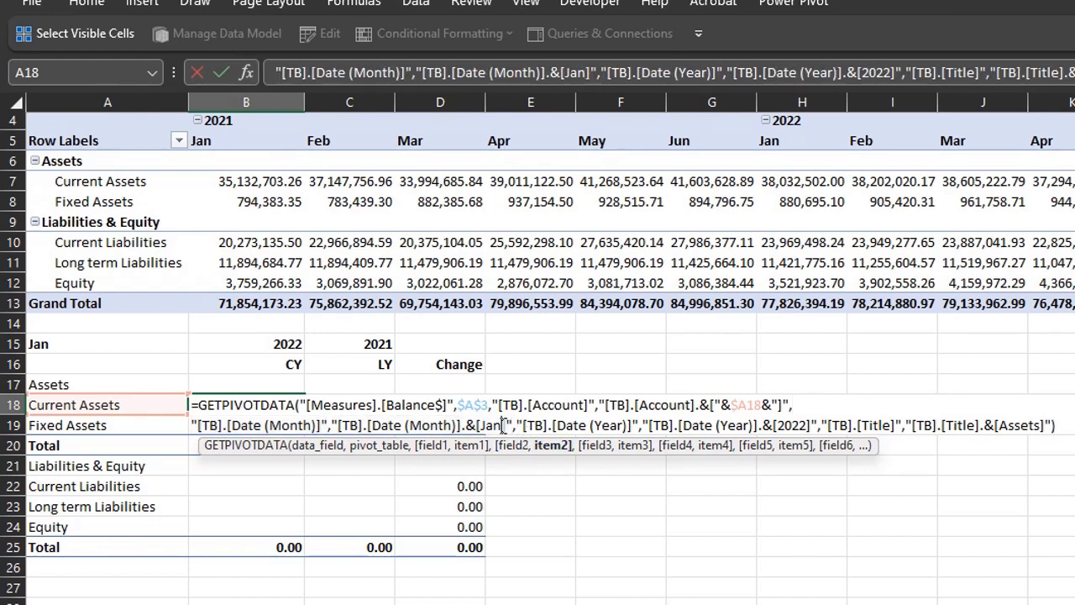
pyautogui.press('BackSpace')
pyautogui.press('BackSpace')
pyautogui.press('BackSpace')
pyautogui.write('"&')
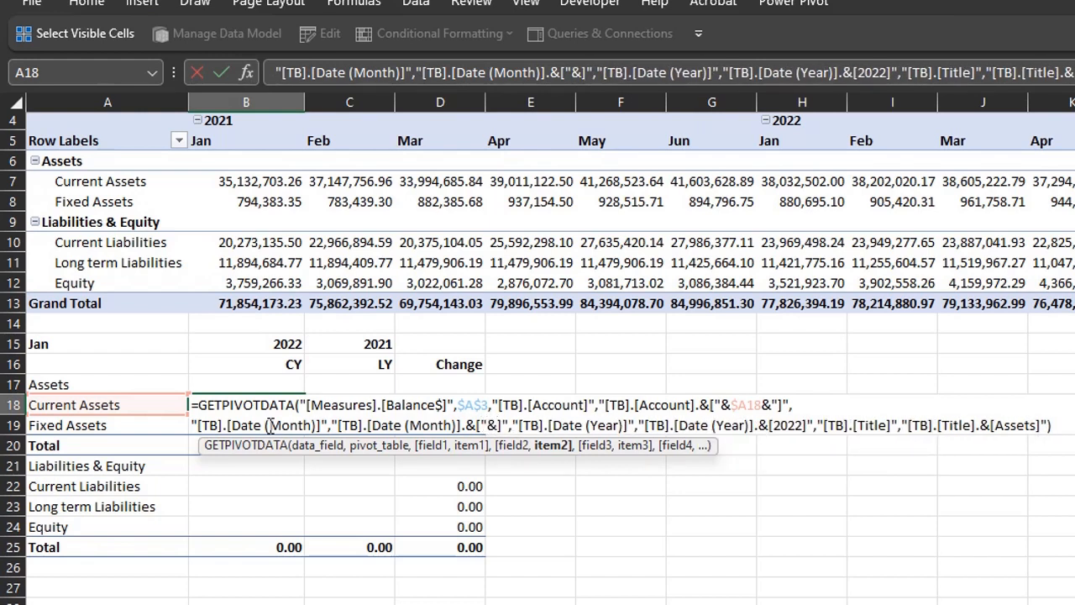
pyautogui.click(120, 347)
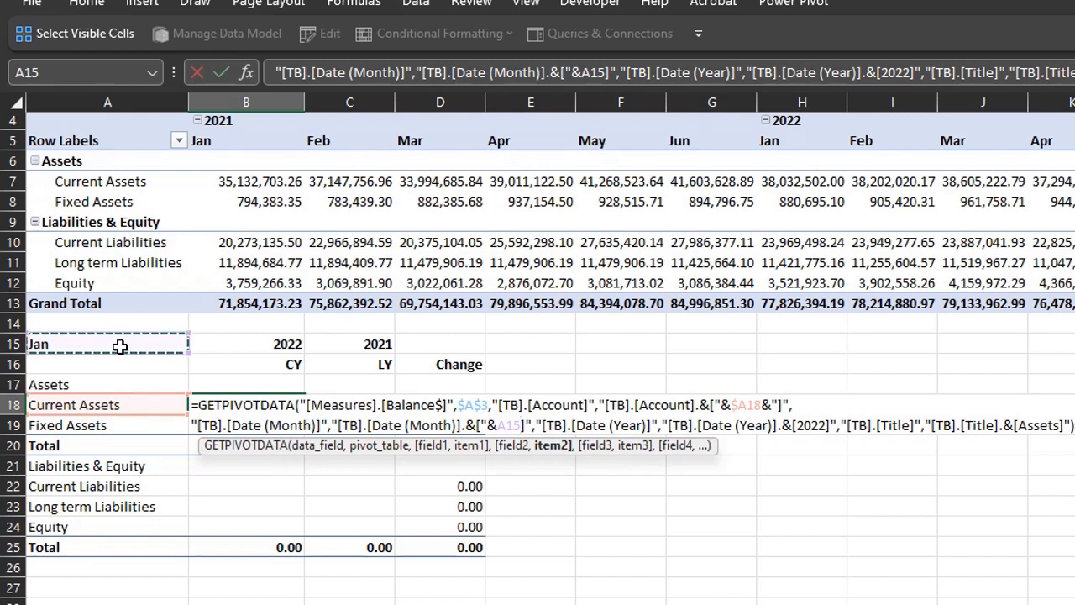
pyautogui.press('F4')
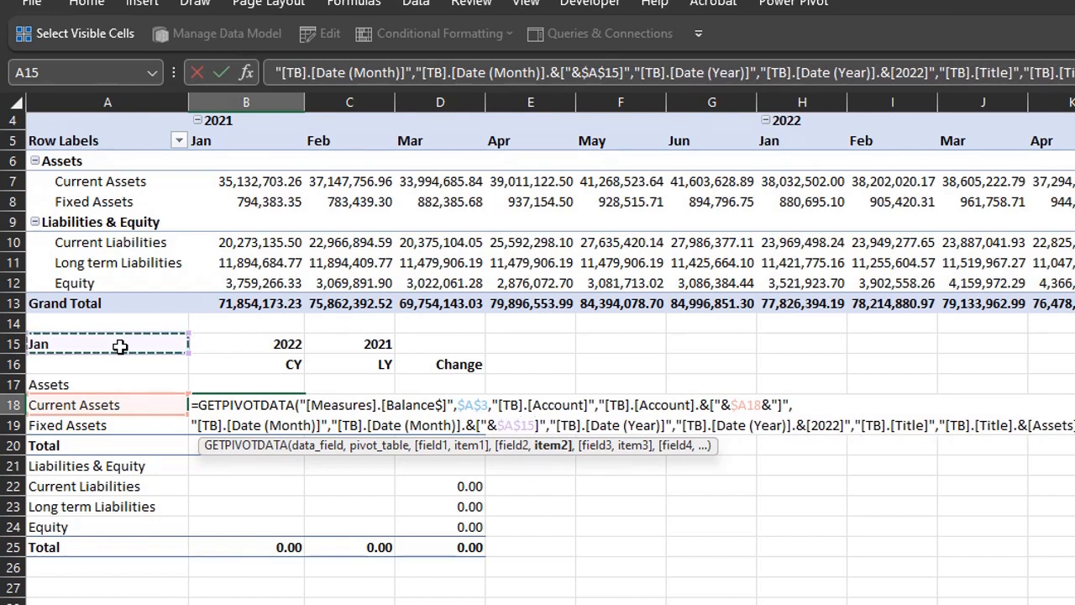
pyautogui.write('&')
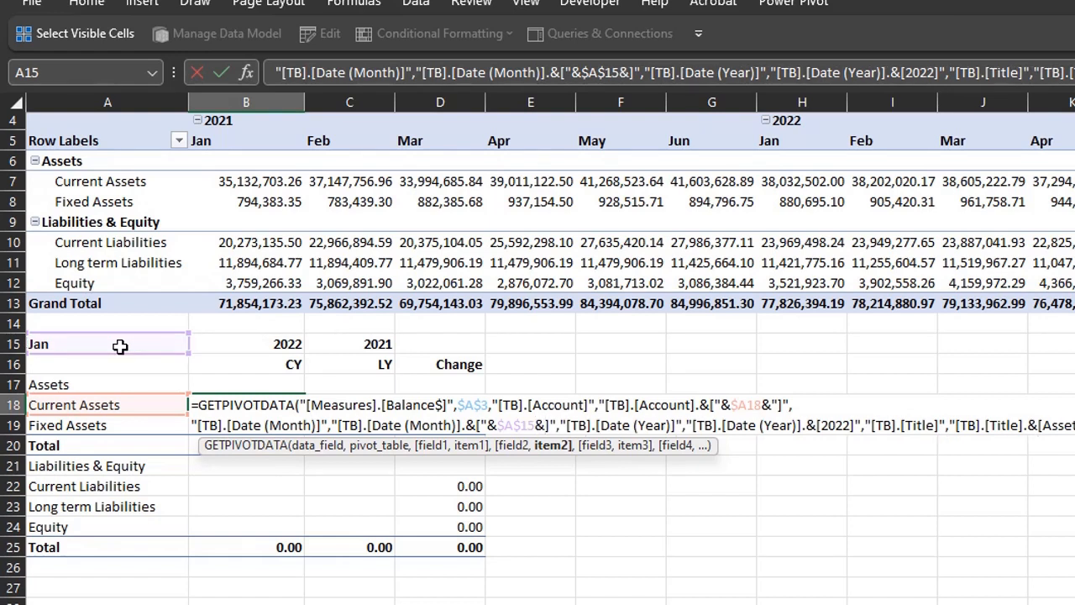
pyautogui.write('"')
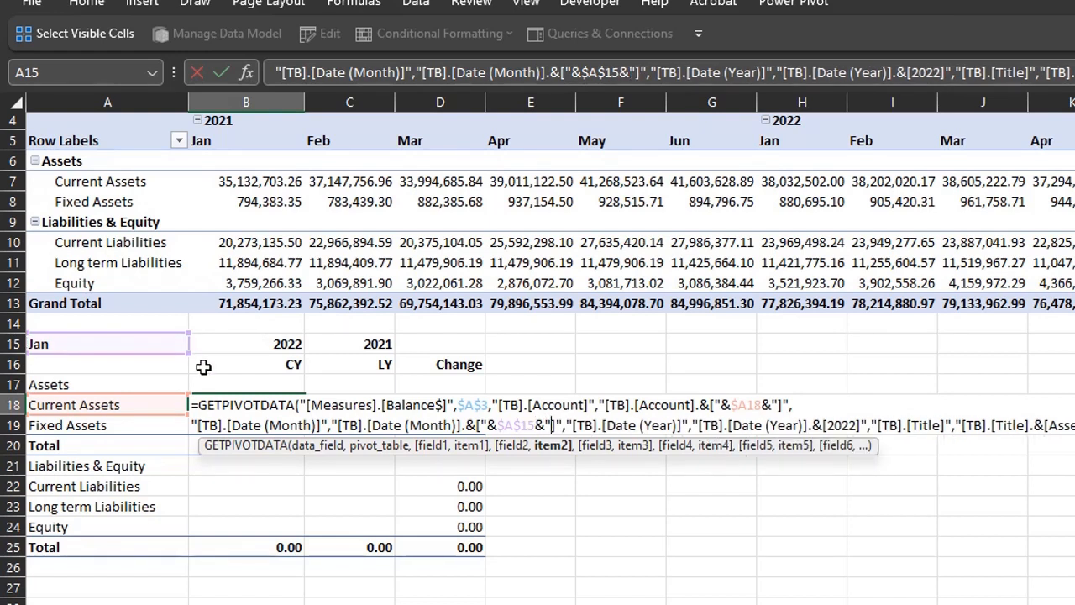
# Step: Replace the hard-coded 2022 in the formula's Date (Year) item with the concatenated row-locked reference "&B$15&"
pyautogui.click(594, 452)
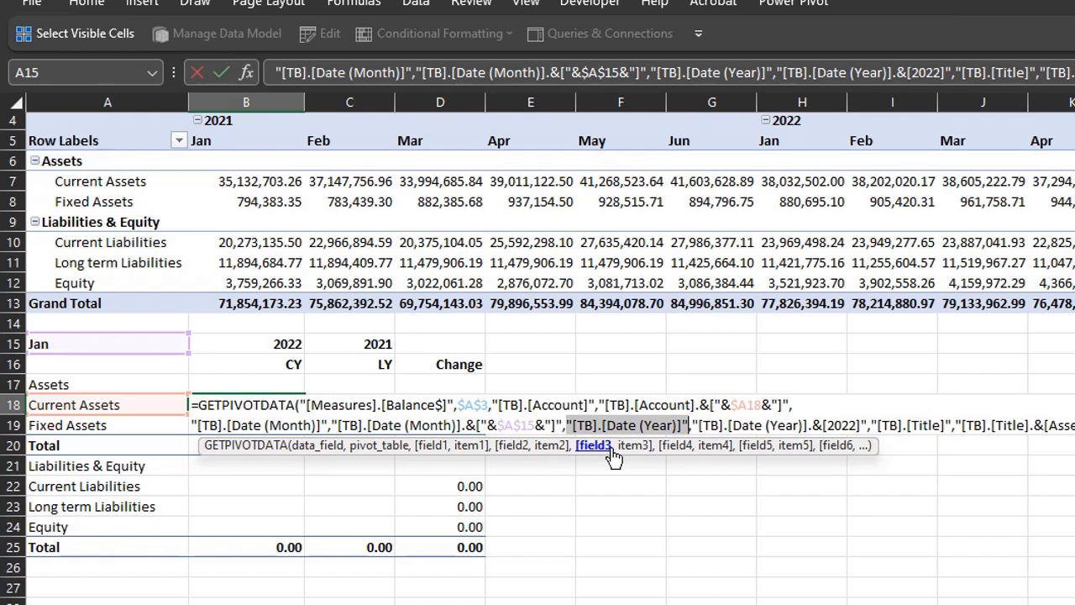
pyautogui.click(632, 452)
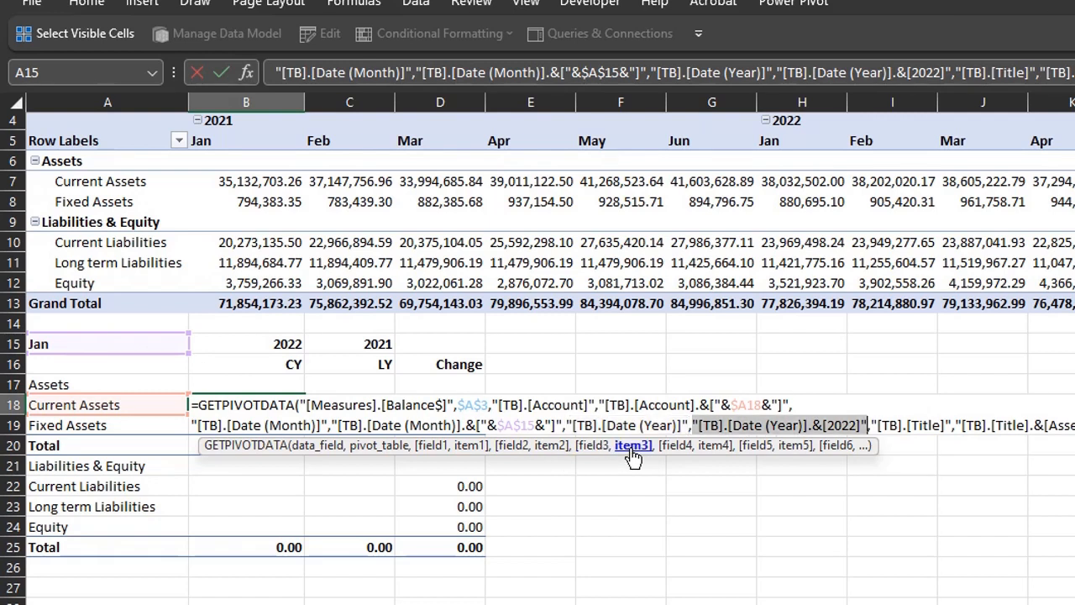
pyautogui.click(858, 424)
pyautogui.press('BackSpace')
pyautogui.press('BackSpace')
pyautogui.press('BackSpace')
pyautogui.press('BackSpace')
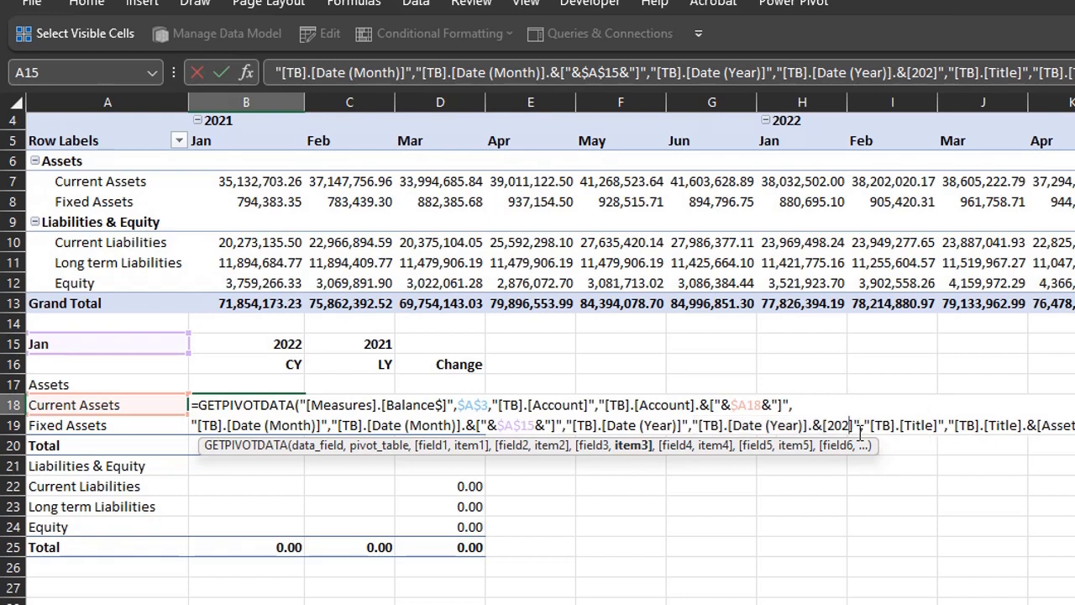
pyautogui.write('"&')
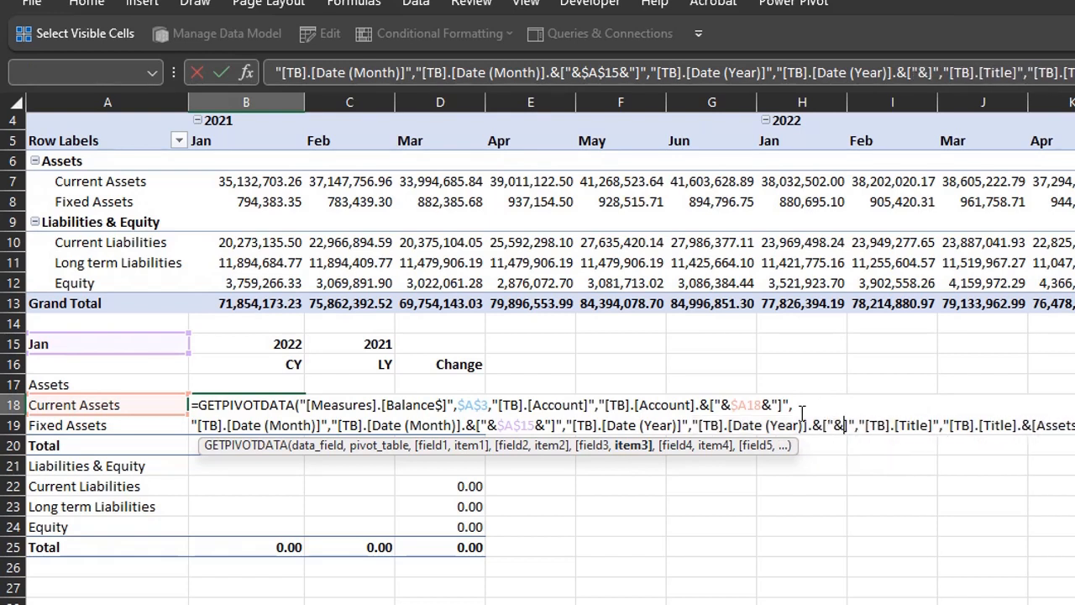
pyautogui.click(285, 346)
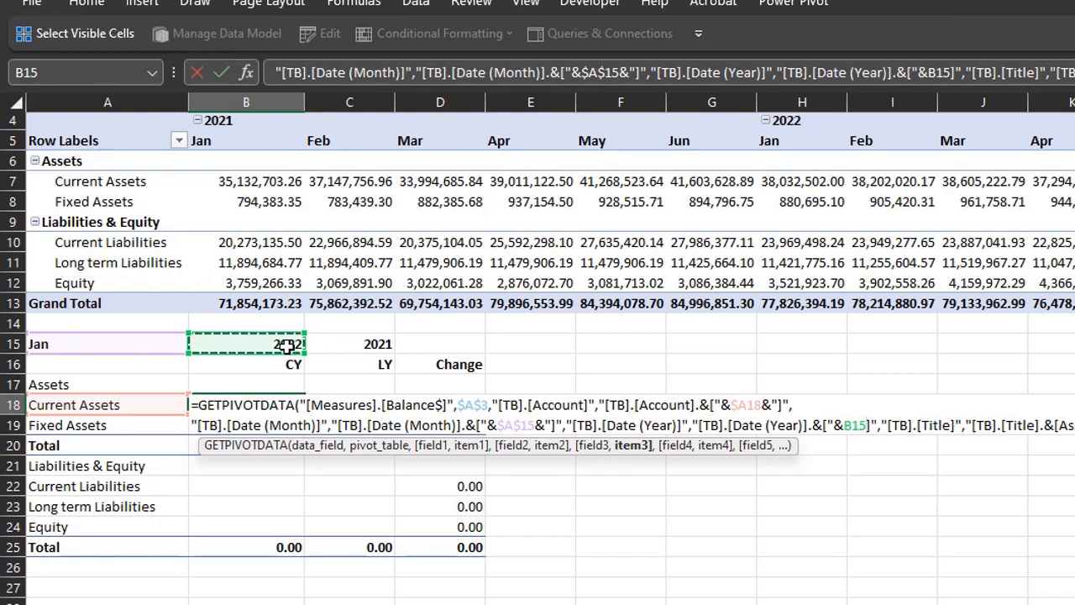
pyautogui.press('F4')
pyautogui.press('F4')
pyautogui.write('&')
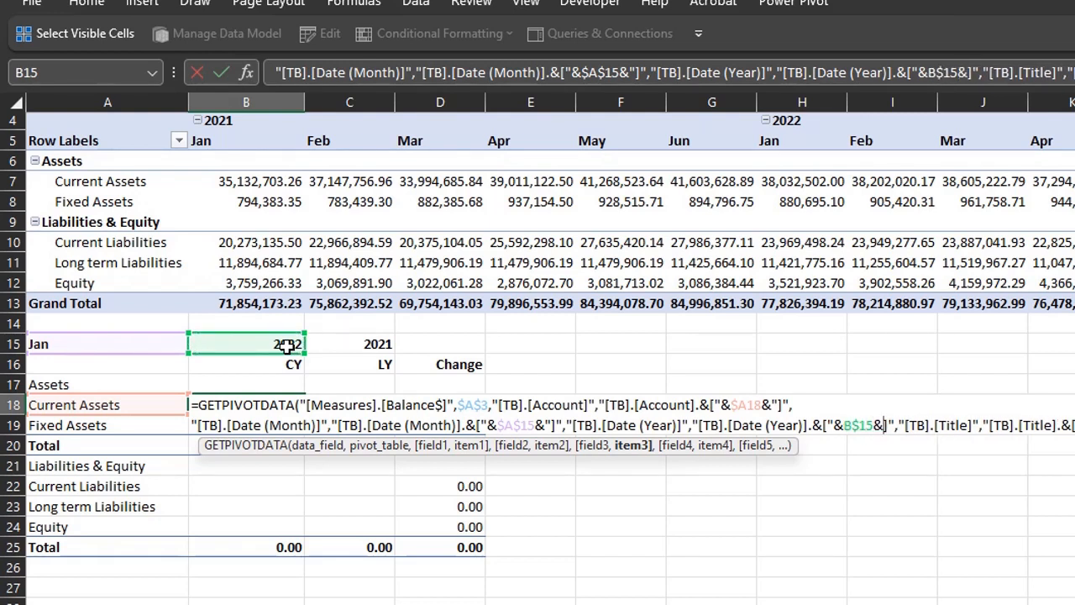
pyautogui.write('"]')
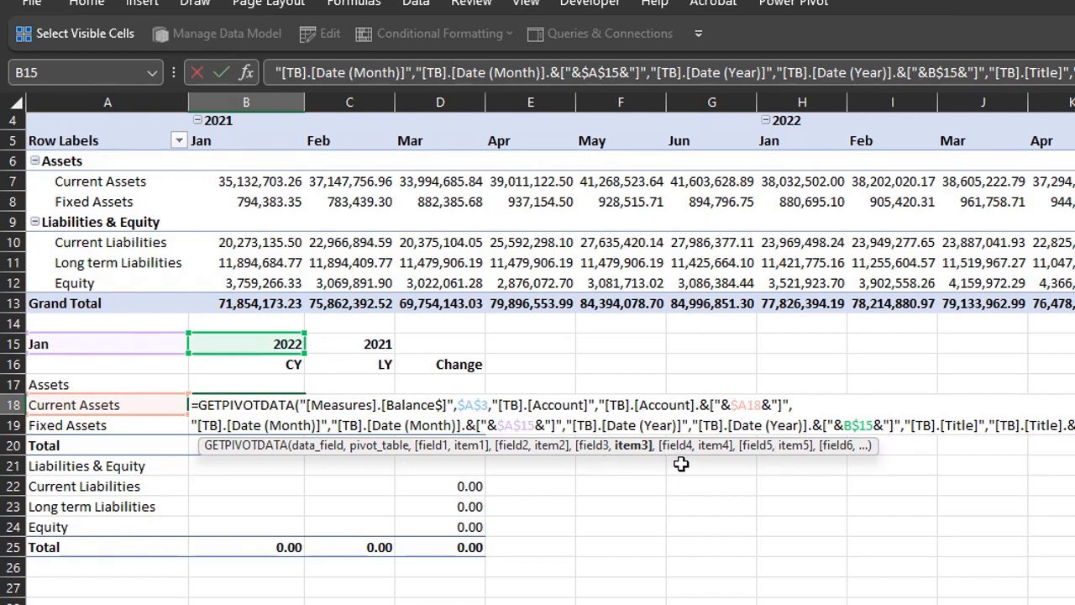
# Step: Replace the hard-coded Assets in the formula's Title item with the concatenated absolute reference "&$A$17&" and commit the formula
pyautogui.click(680, 452)
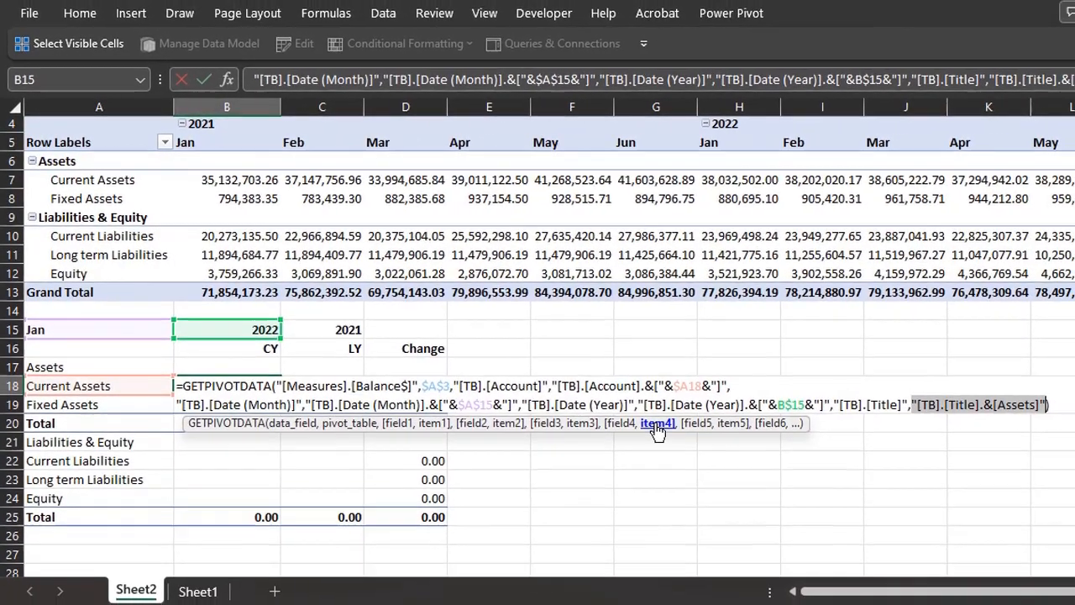
pyautogui.click(714, 446)
pyautogui.click(987, 401)
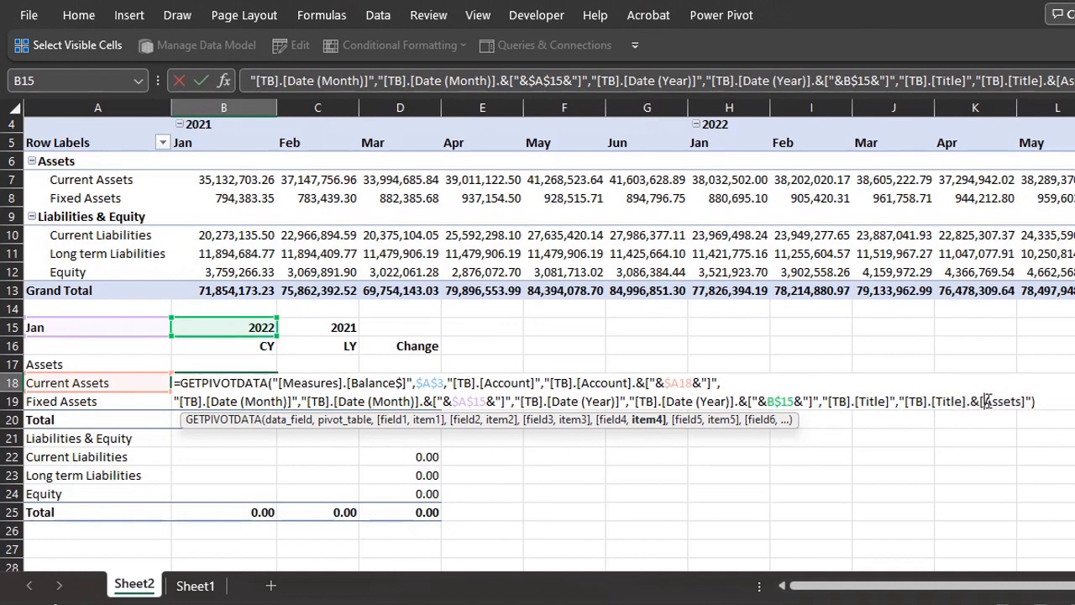
pyautogui.hotkey('shift', 'Right')
pyautogui.hotkey('shift', 'Right')
pyautogui.hotkey('shift', 'Right')
pyautogui.hotkey('shift', 'Right')
pyautogui.hotkey('shift', 'Right')
pyautogui.hotkey('shift', 'Right')
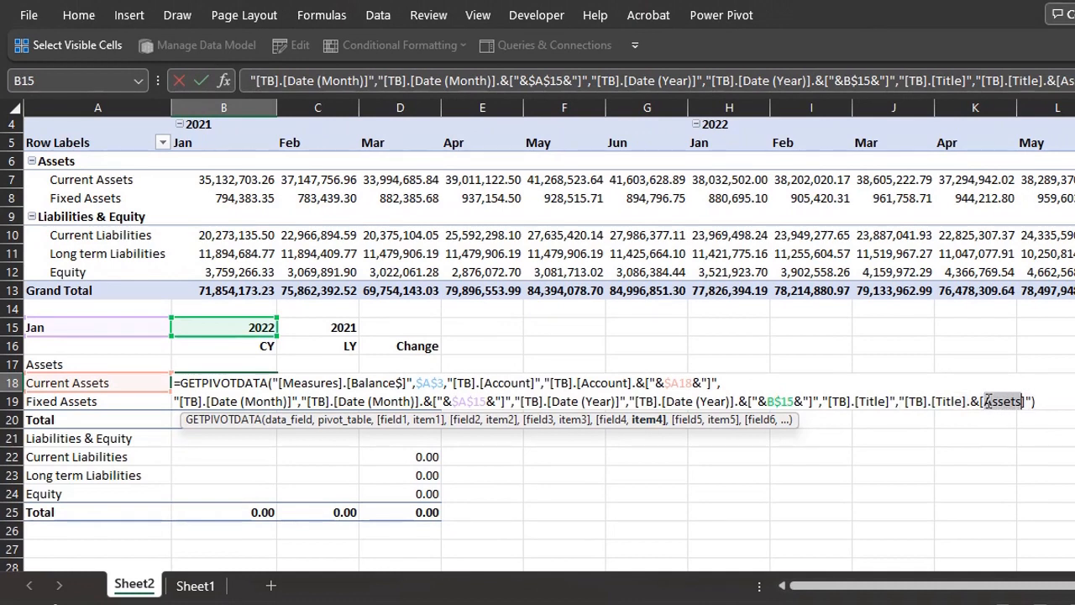
pyautogui.press('BackSpace')
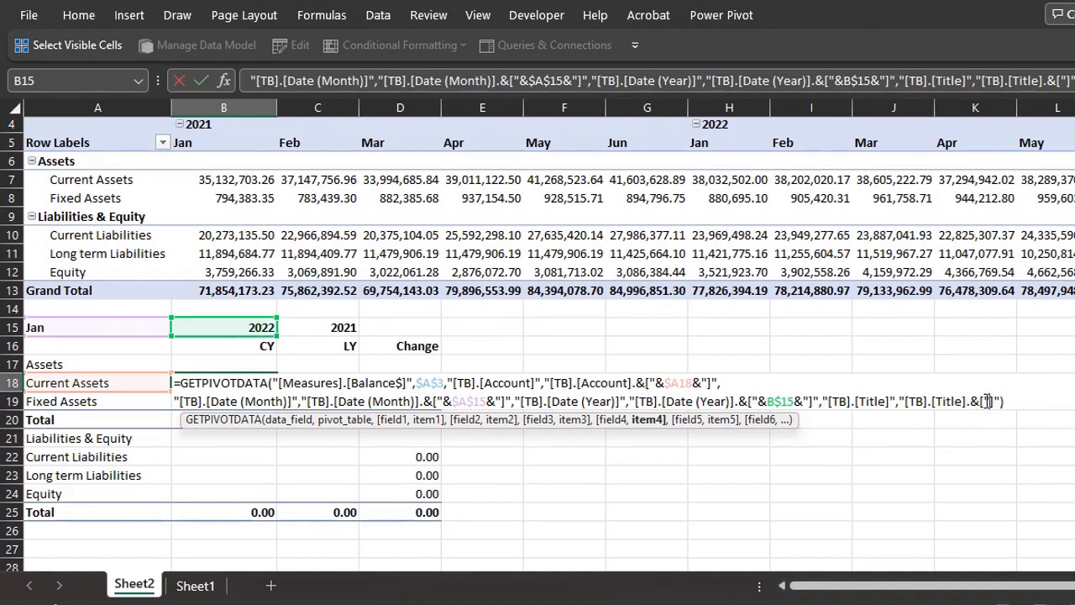
pyautogui.write('"&')
pyautogui.click(39, 360)
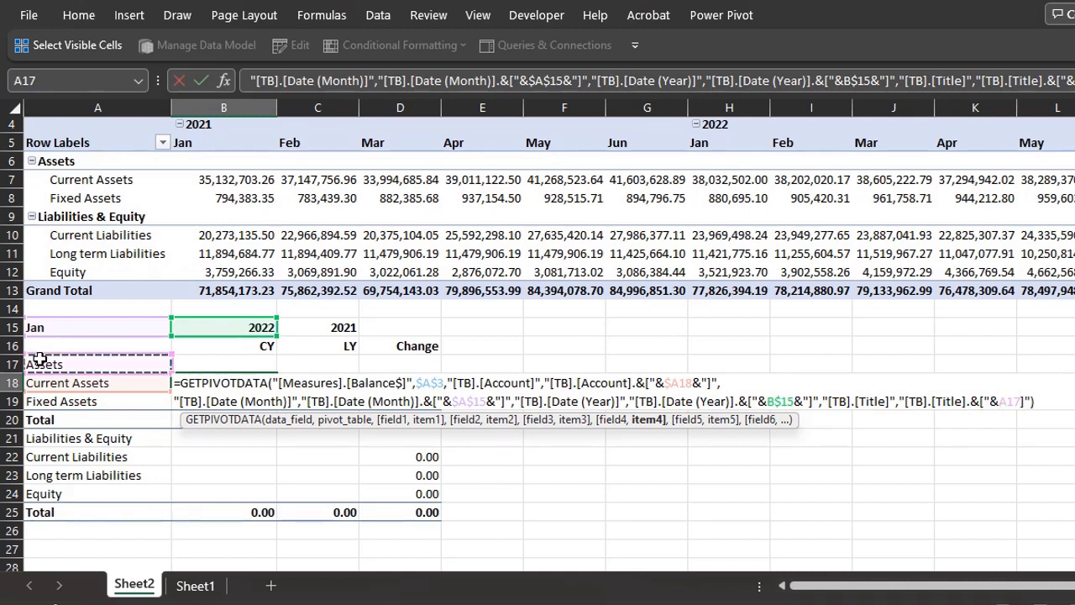
pyautogui.press('F4')
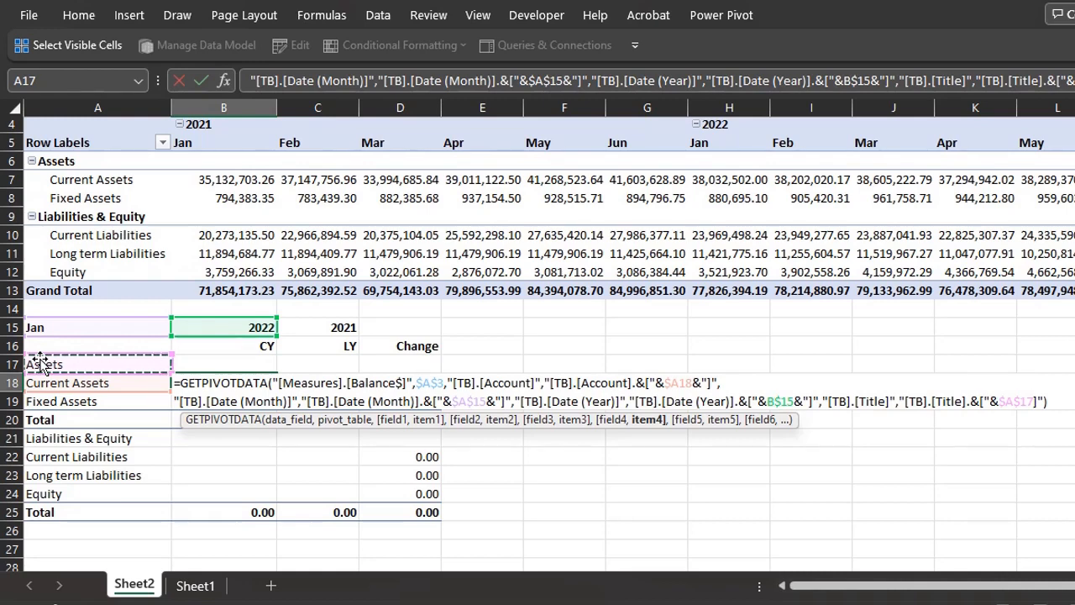
pyautogui.write('&"')
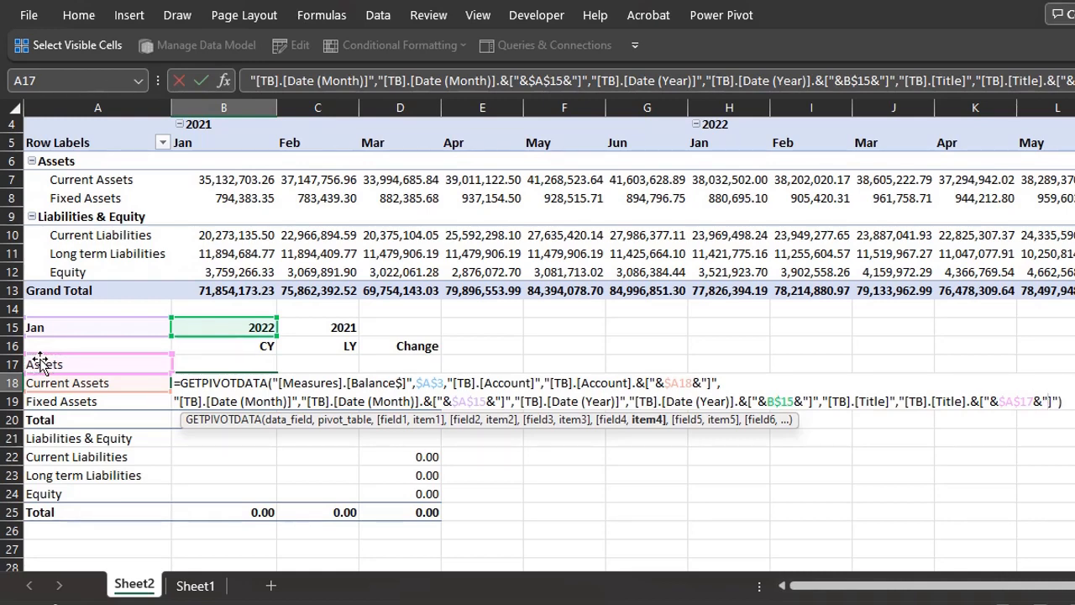
pyautogui.press('Return')
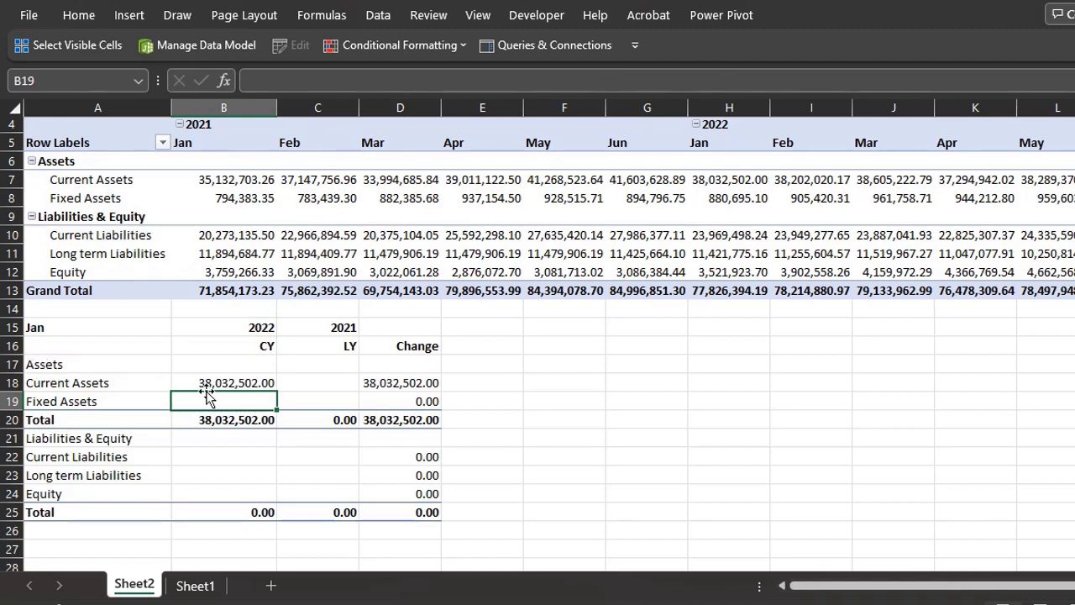
# Step: Fill the B18 formula across and down the Current Assets and Fixed Assets rows for both years, B18:C19
pyautogui.click(234, 385)
pyautogui.moveTo(234, 385); pyautogui.dragTo(296, 400)
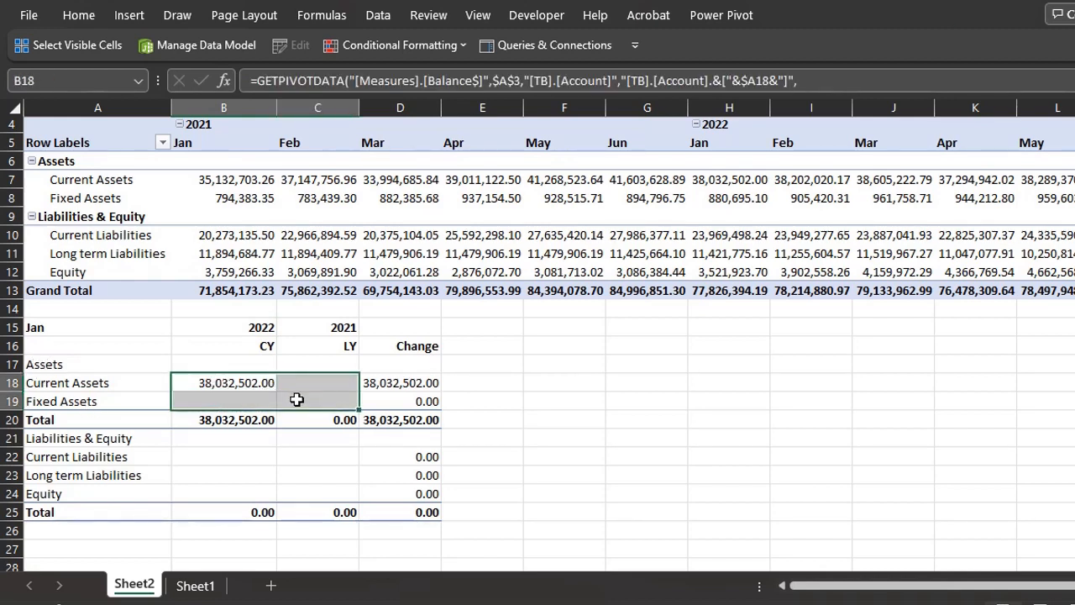
pyautogui.hotkey('ctrl', 'r')
pyautogui.hotkey('ctrl', 'd')
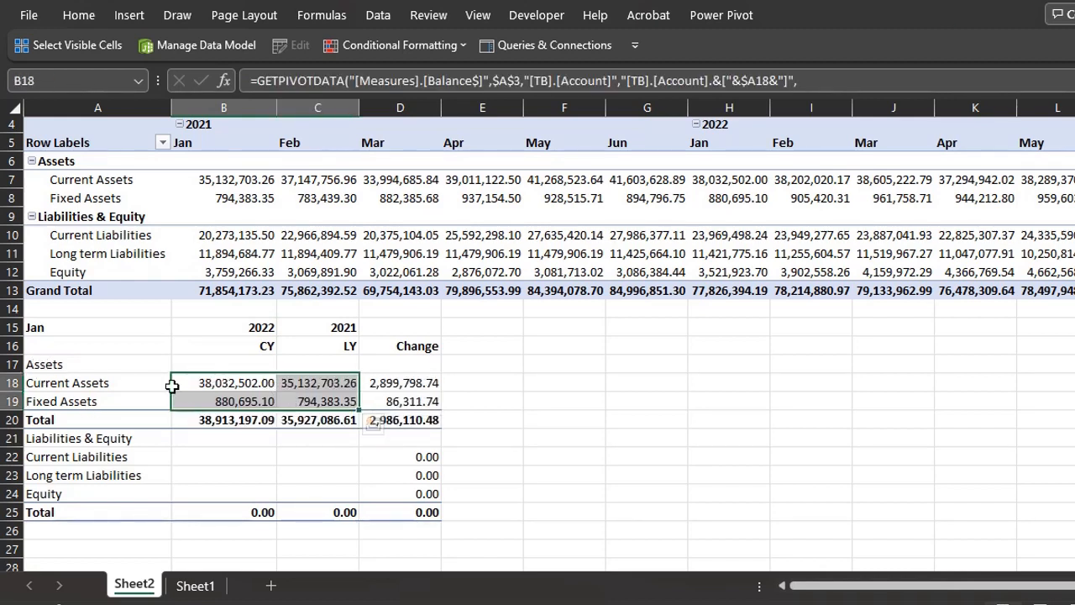
# Step: Test the assets section by switching the month in A15 to Feb and to Mar
pyautogui.click(110, 322)
pyautogui.click(179, 326)
pyautogui.click(157, 363)
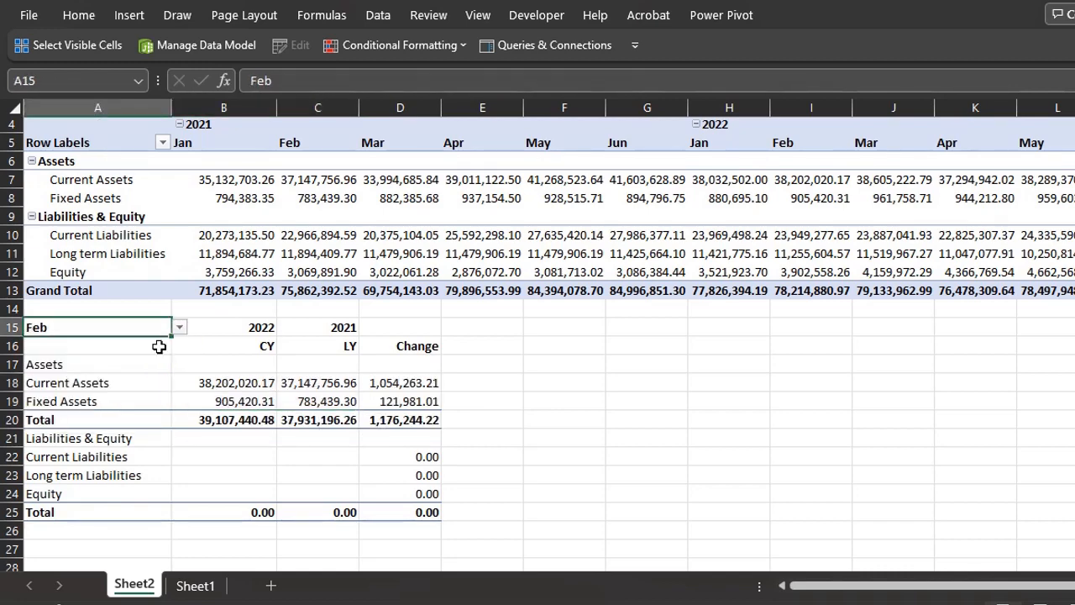
pyautogui.click(179, 327)
pyautogui.click(154, 378)
# Step: Copy the B18 formula to Current Liabilities in B22 and repoint its Title reference from A17 to Liabilities & Equity in A21
pyautogui.click(210, 382)
pyautogui.hotkey('ctrl', 'c')
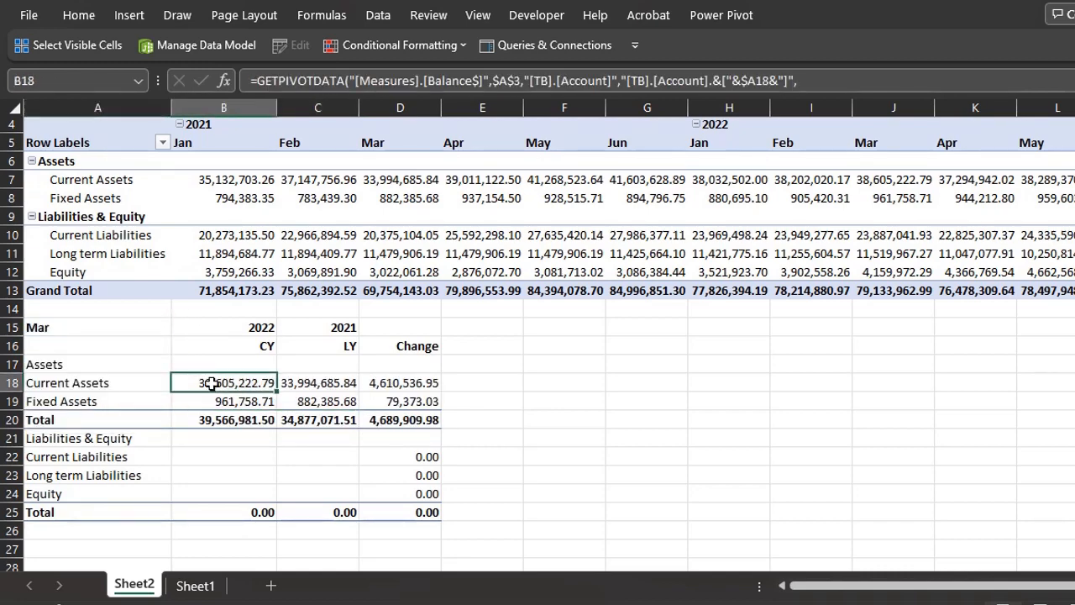
pyautogui.click(232, 454)
pyautogui.hotkey('ctrl', 'v')
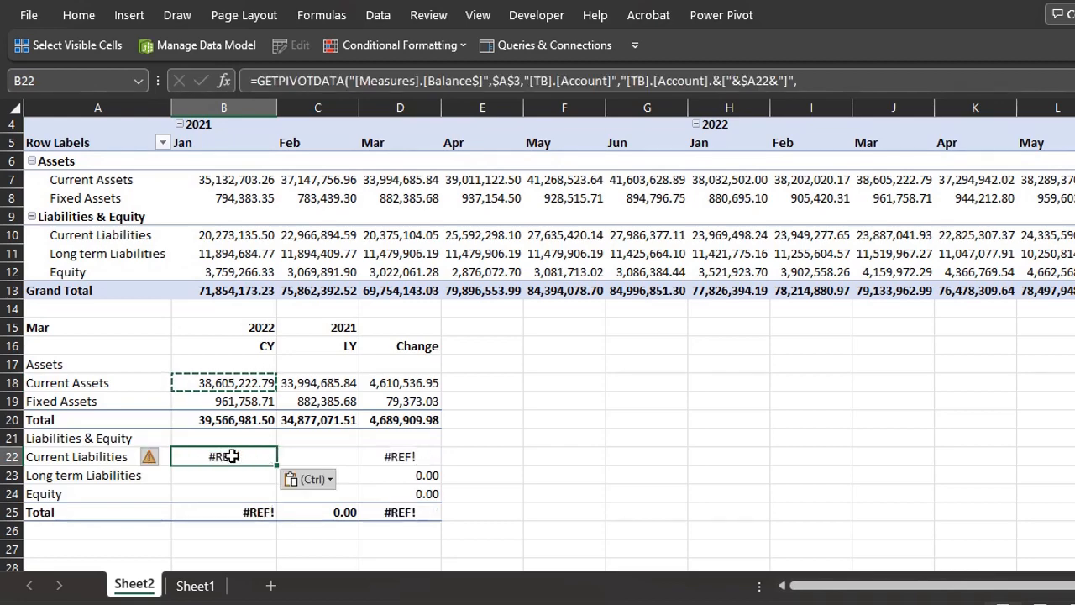
pyautogui.press('Escape')
pyautogui.press('F2')
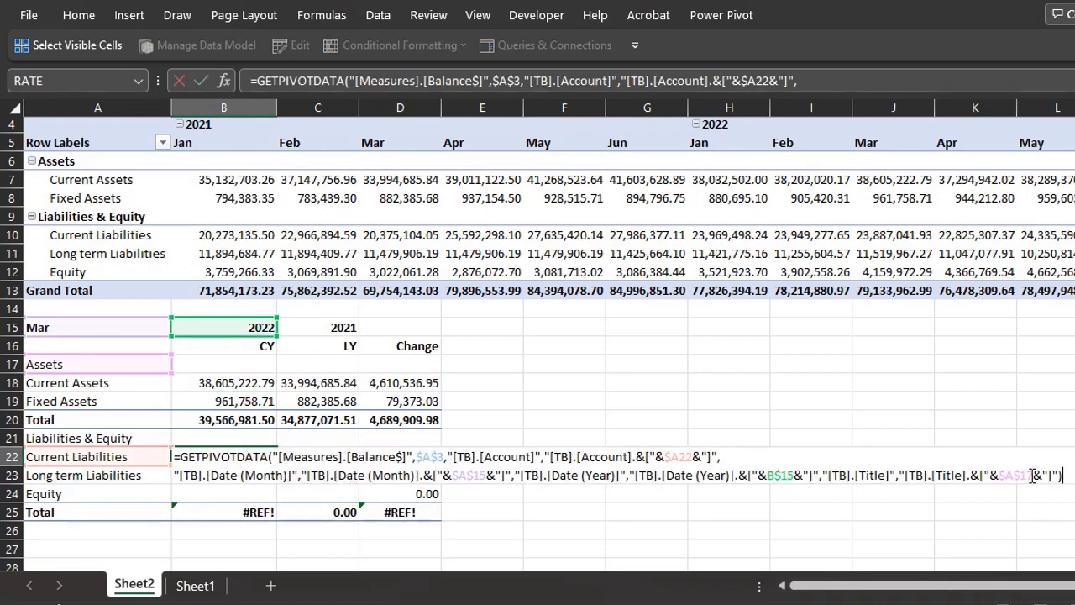
pyautogui.moveTo(161, 370); pyautogui.dragTo(155, 438)
pyautogui.press('Return')
# Step: Fill the B22 formula across and down the liabilities and equity rows for both years, B22:C24
pyautogui.press('Up')
pyautogui.hotkey('shift', 'Right')
pyautogui.hotkey('shift', 'Down')
pyautogui.hotkey('shift', 'Down')
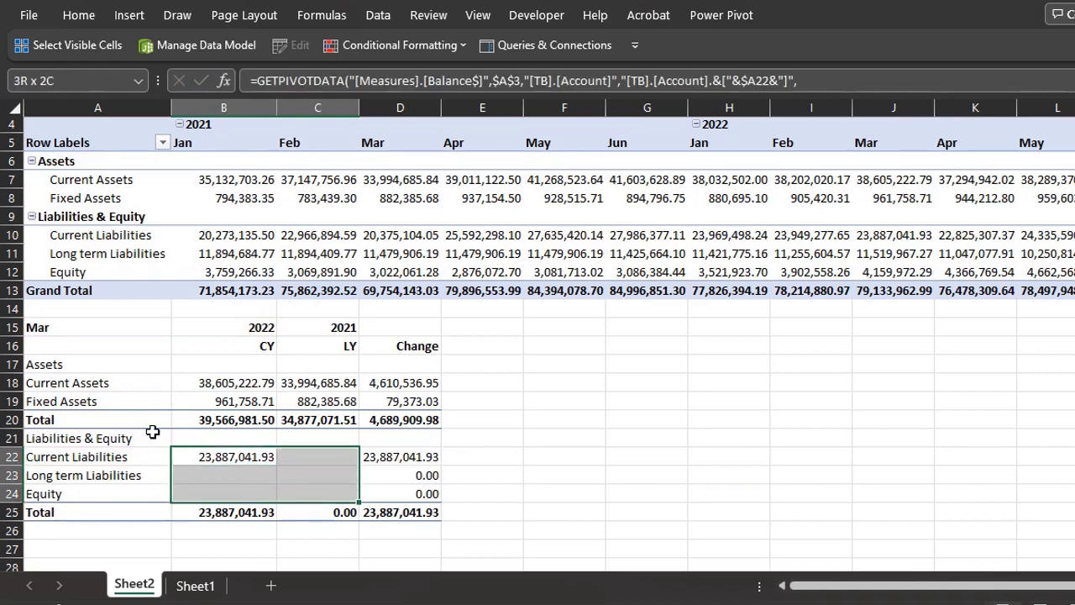
pyautogui.hotkey('ctrl', 'r')
pyautogui.hotkey('ctrl', 'd')
pyautogui.click(485, 492)
# Step: Test the completed report by switching the month in A15 to May and back to Jan
pyautogui.click(120, 327)
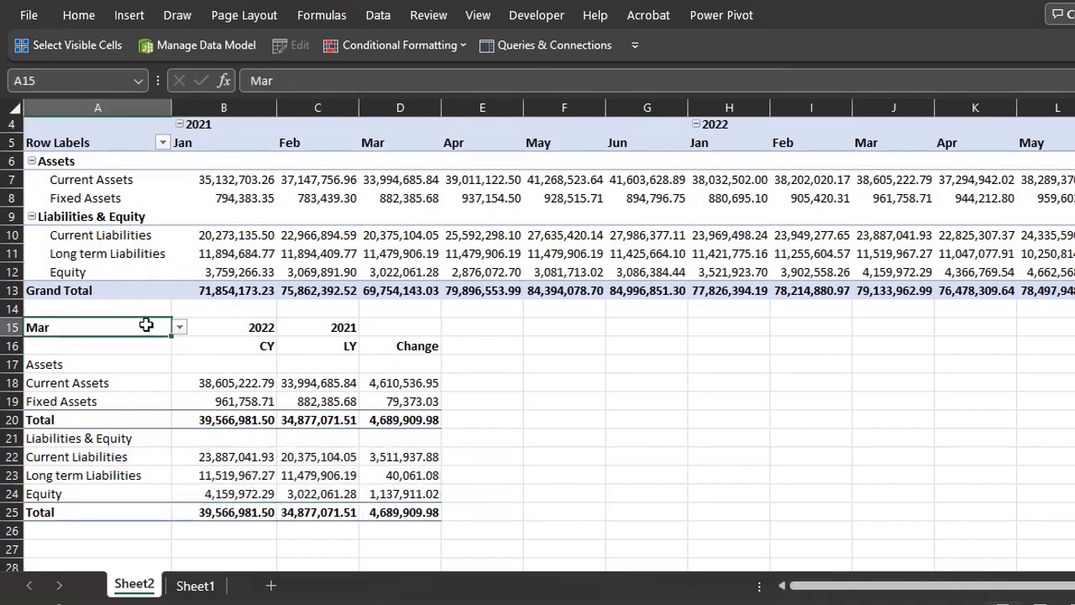
pyautogui.click(180, 327)
pyautogui.click(135, 410)
pyautogui.click(180, 327)
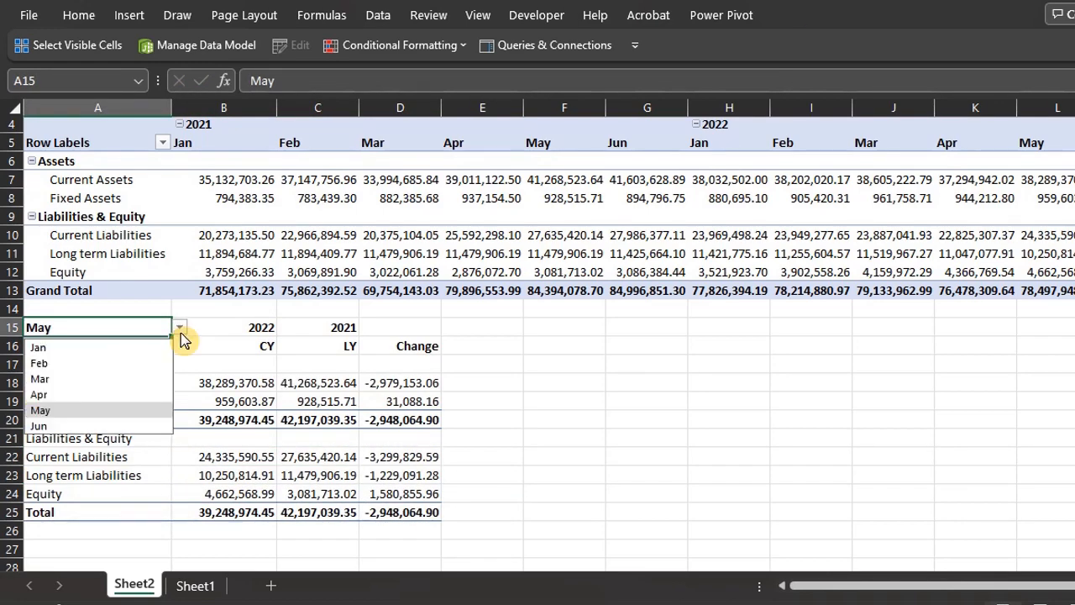
pyautogui.click(163, 347)
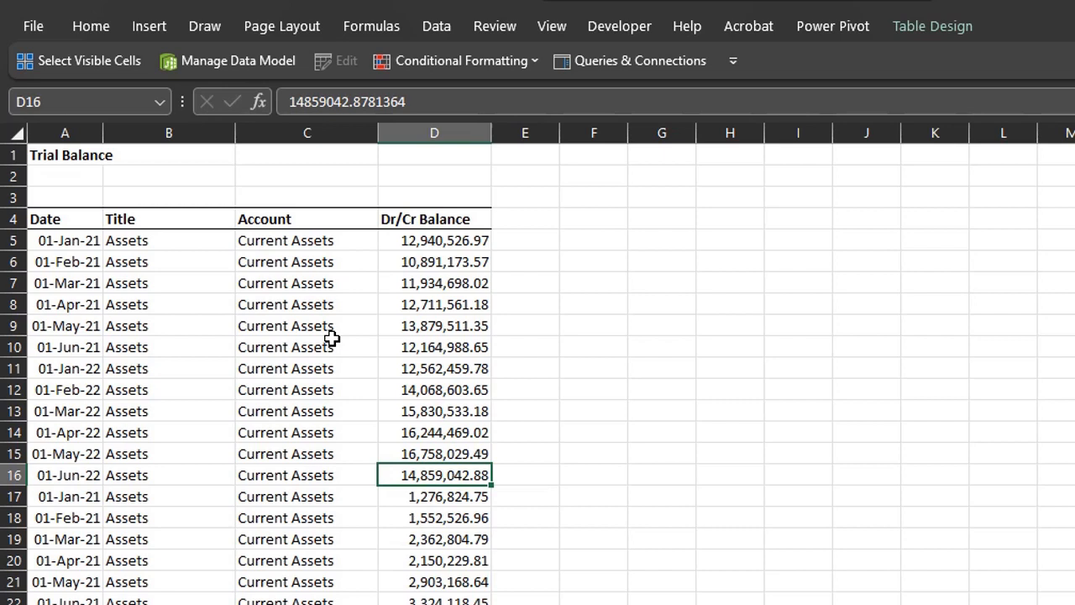
# Step: Insert a new PivotTable from the Data Model on a new worksheet
pyautogui.press('alt')
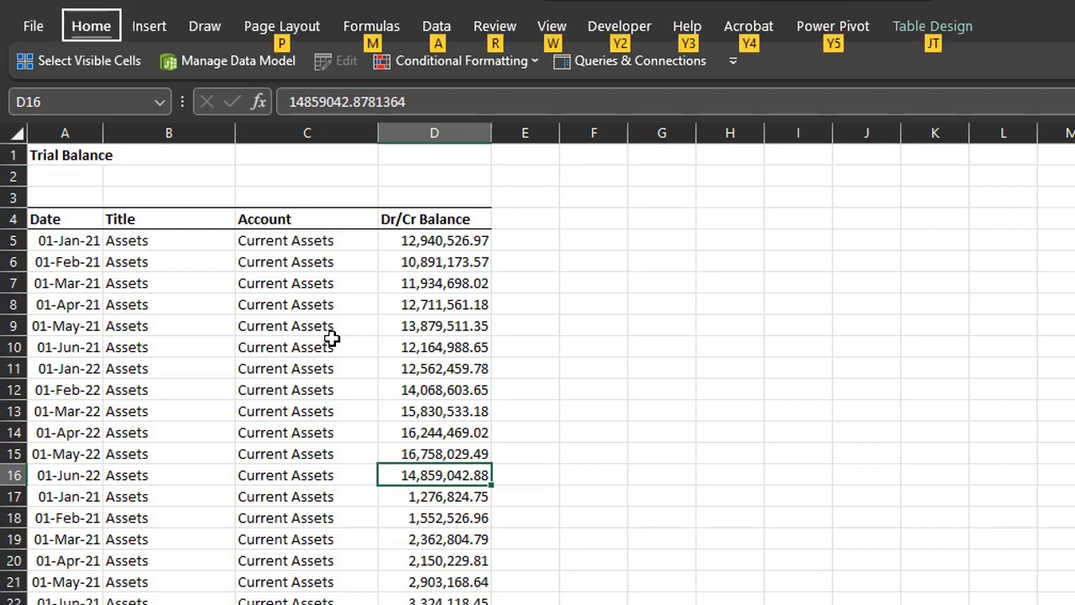
pyautogui.press('n')
pyautogui.press('v')
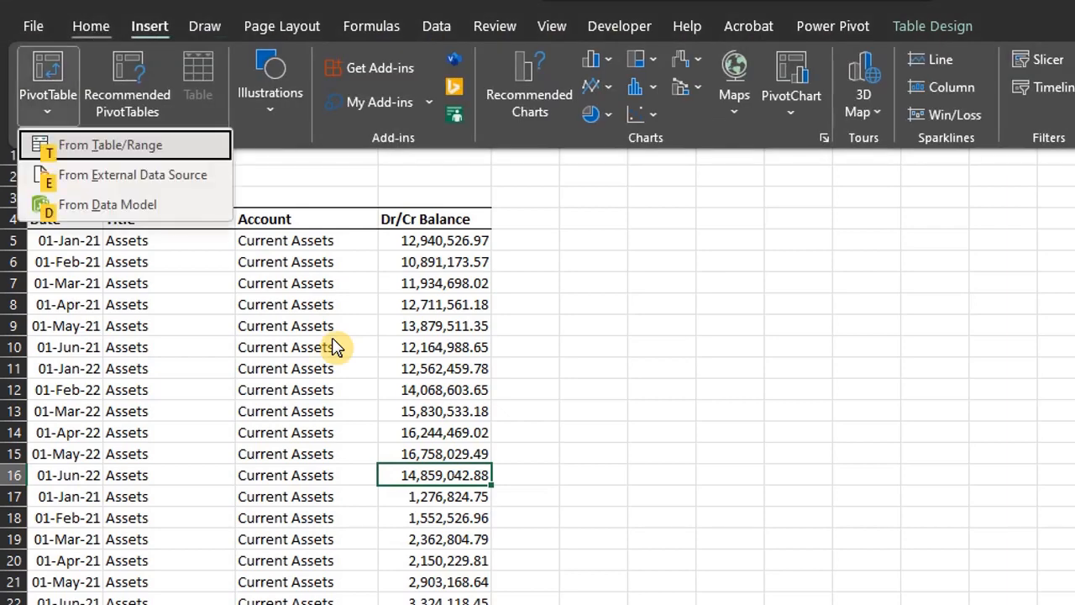
pyautogui.press('d')
pyautogui.click(600, 457)
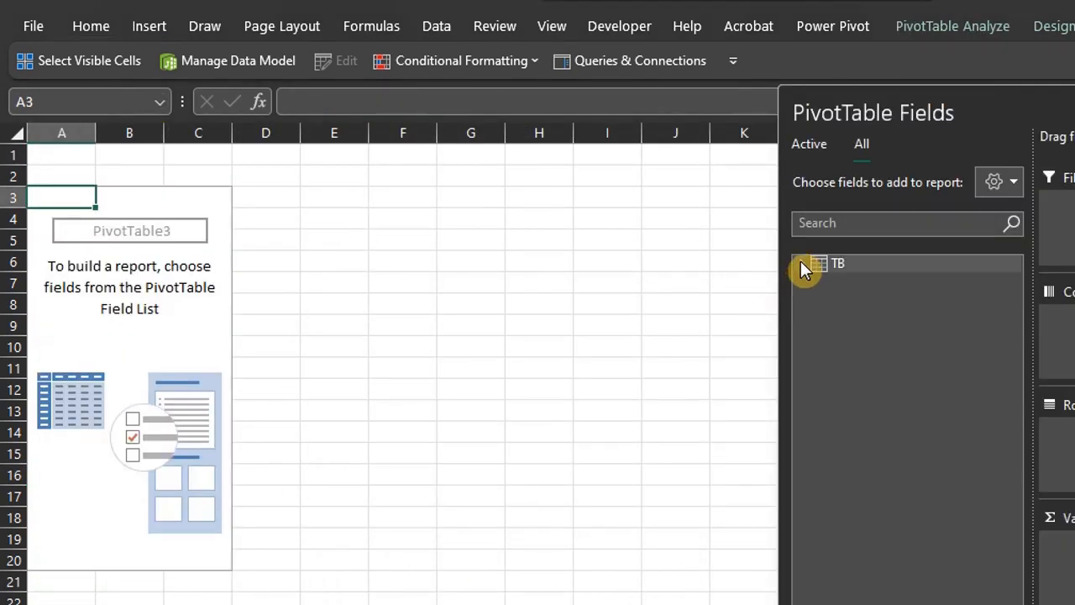
# Step: Build the pivot from the TB table with Title and Account in Rows, Date (Year) in Columns and Balance$ in Values
pyautogui.click(800, 263)
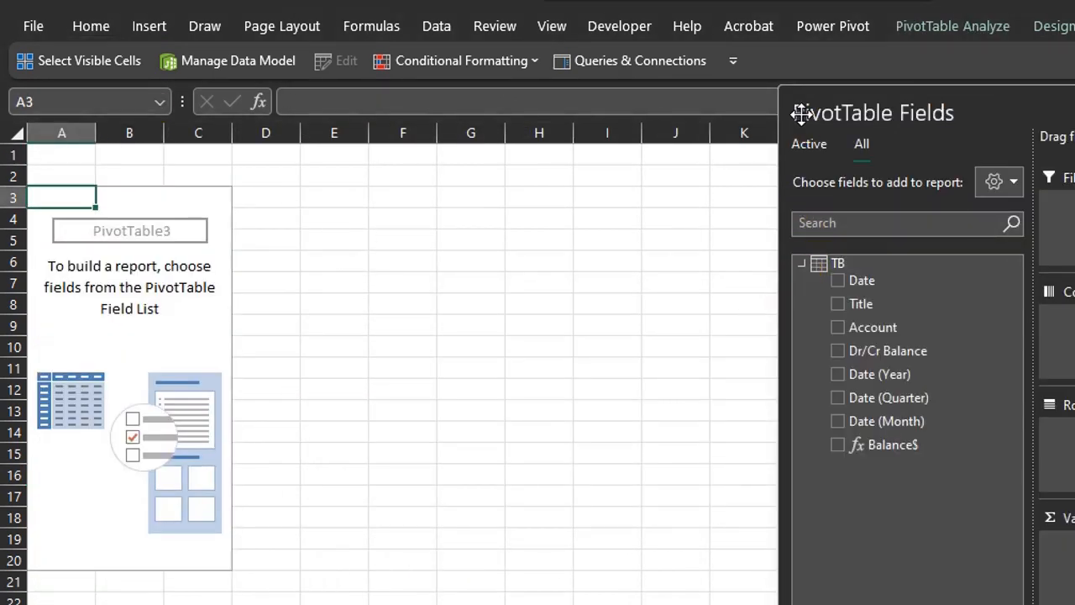
pyautogui.moveTo(806, 99); pyautogui.dragTo(839, 84)
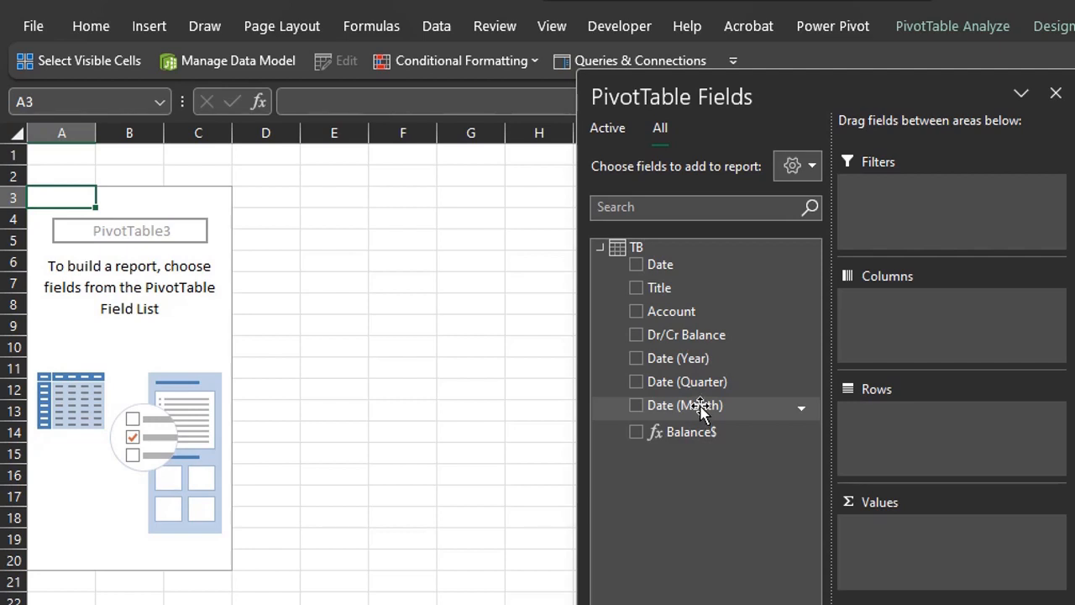
pyautogui.moveTo(670, 291); pyautogui.dragTo(840, 405)
pyautogui.moveTo(696, 312); pyautogui.dragTo(865, 437)
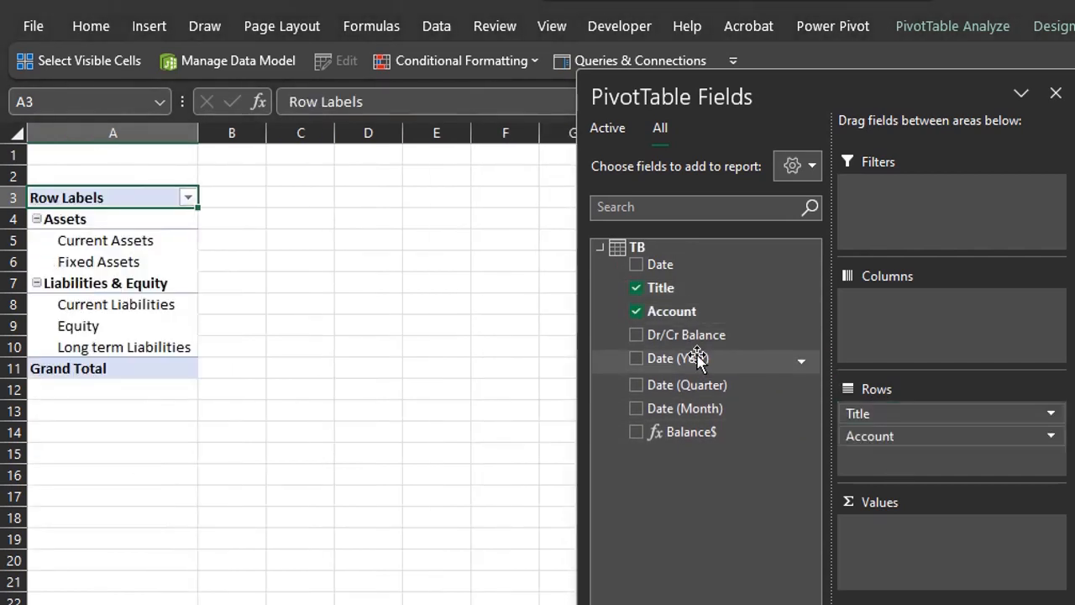
pyautogui.moveTo(697, 358); pyautogui.dragTo(861, 329)
pyautogui.moveTo(711, 434); pyautogui.dragTo(878, 529)
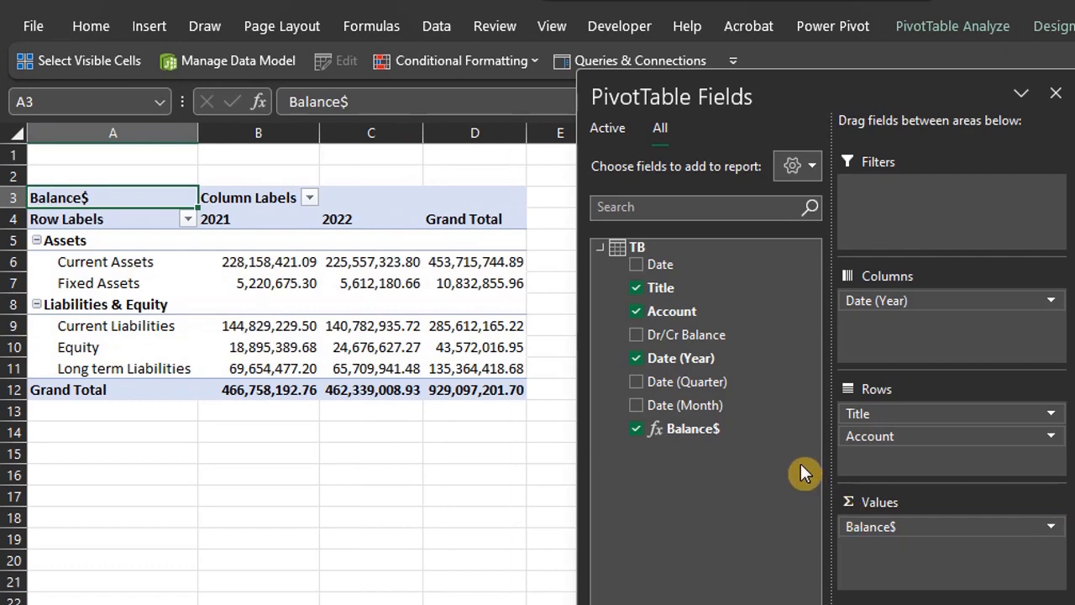
# Step: Show all subtotals at the bottom of each group and turn grand totals off for rows and columns
pyautogui.click(1044, 26)
pyautogui.click(60, 102)
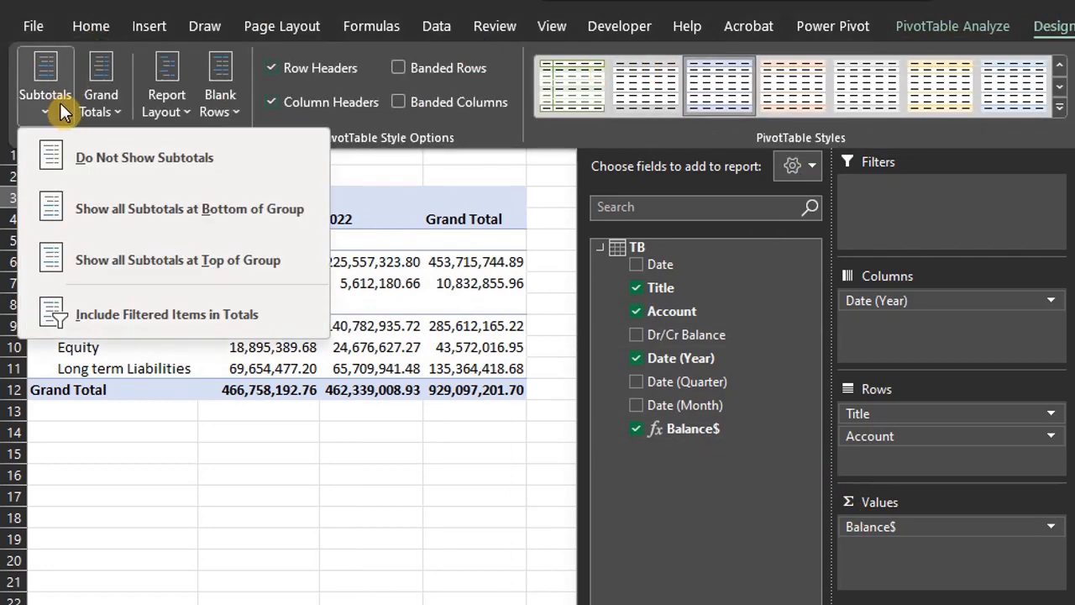
pyautogui.click(91, 206)
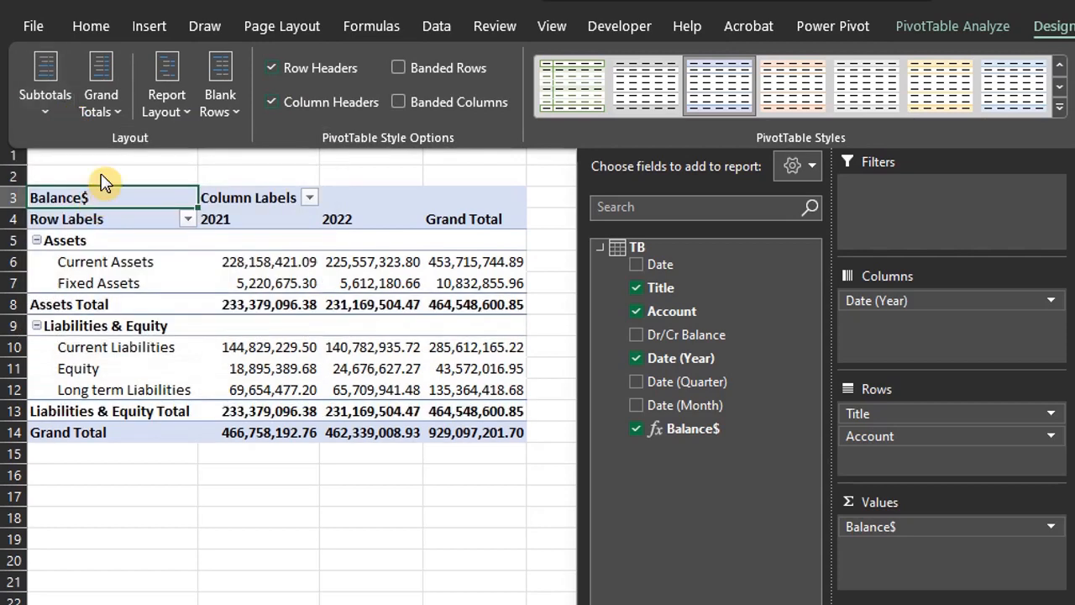
pyautogui.click(102, 105)
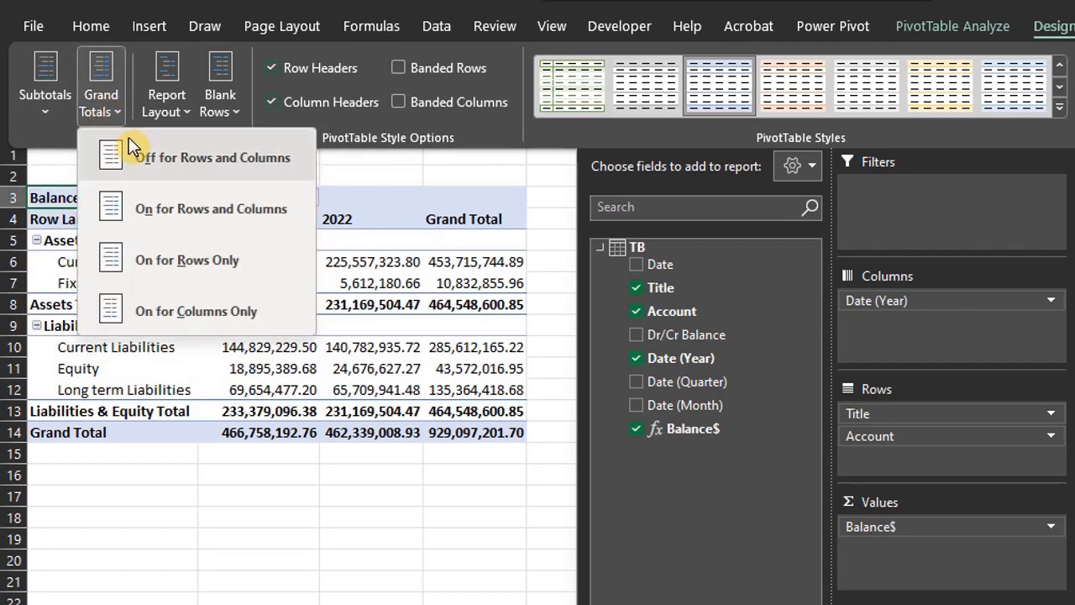
pyautogui.click(145, 160)
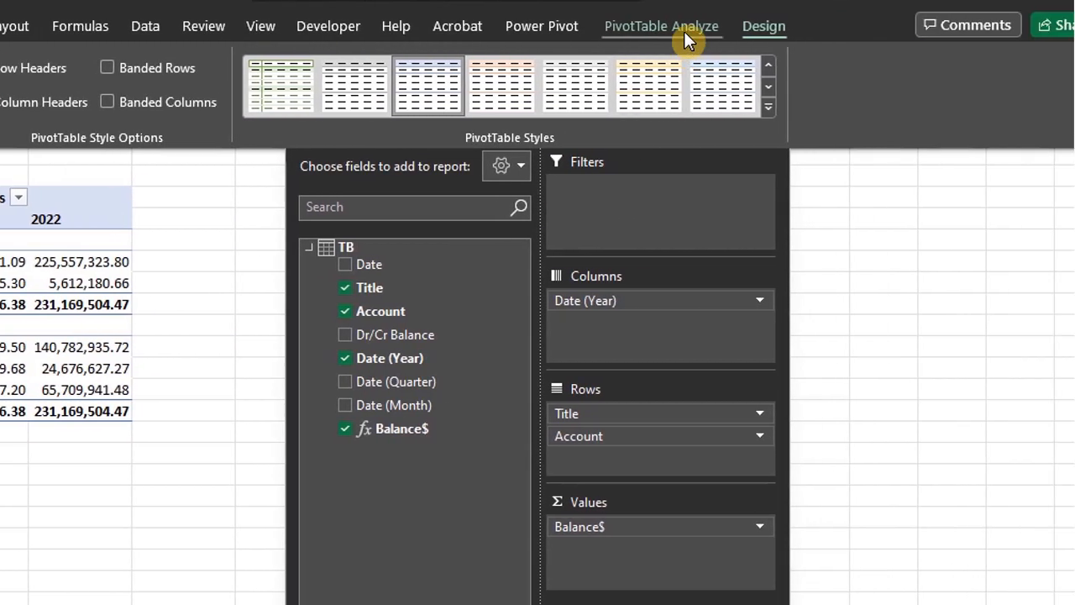
# Step: Hide the pivot's field headers and move the 2022 column ahead of 2021
pyautogui.click(975, 31)
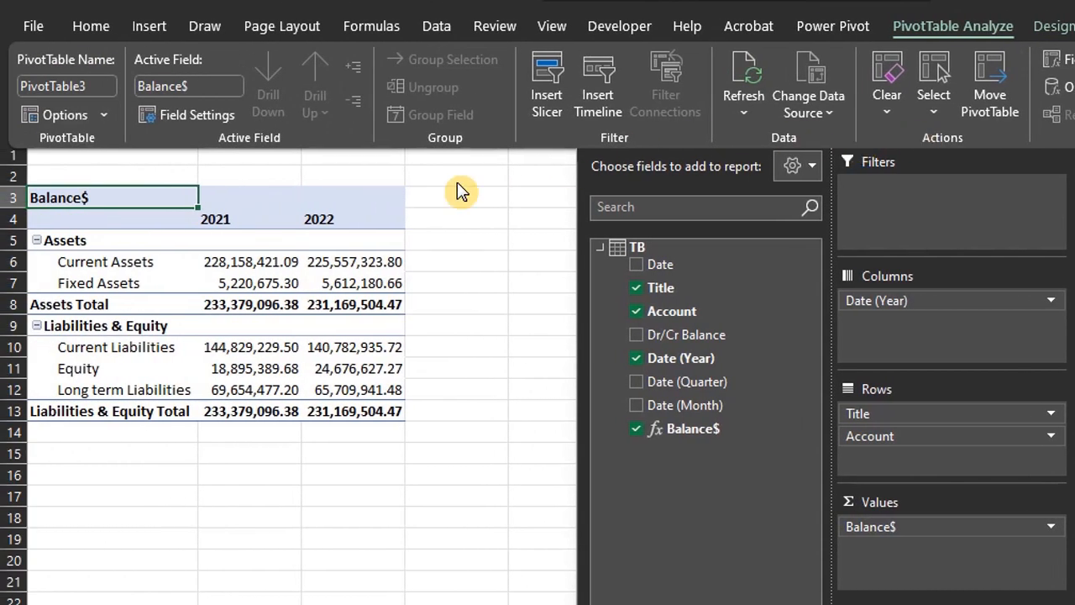
pyautogui.click(460, 192)
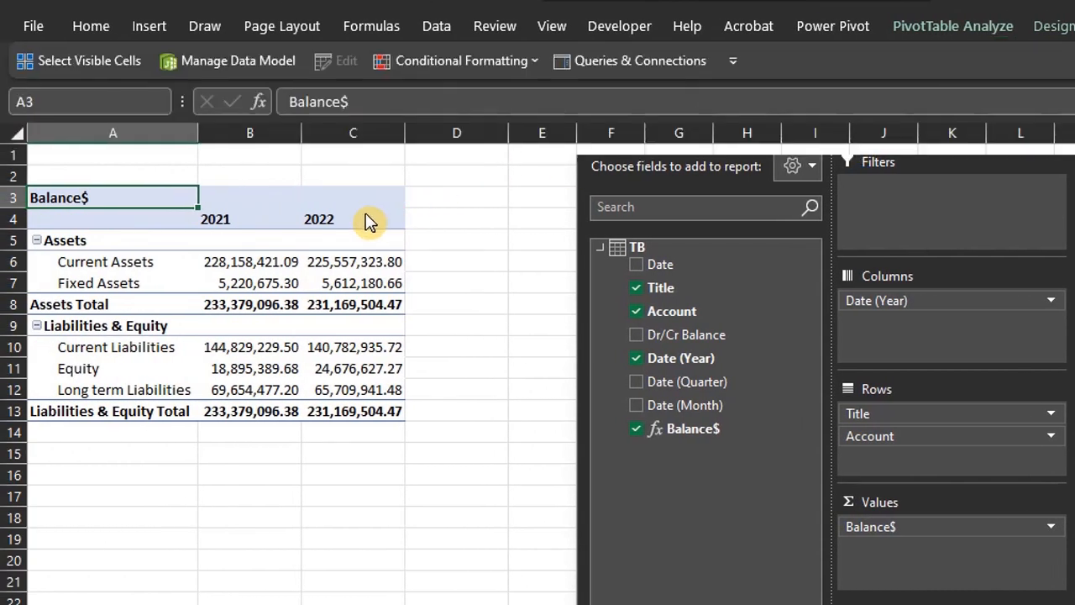
pyautogui.click(349, 209)
pyautogui.moveTo(304, 220)
pyautogui.mouseDown()
pyautogui.moveTo(223, 237)
pyautogui.moveTo(274, 216)
pyautogui.moveTo(320, 220)
pyautogui.mouseUp()
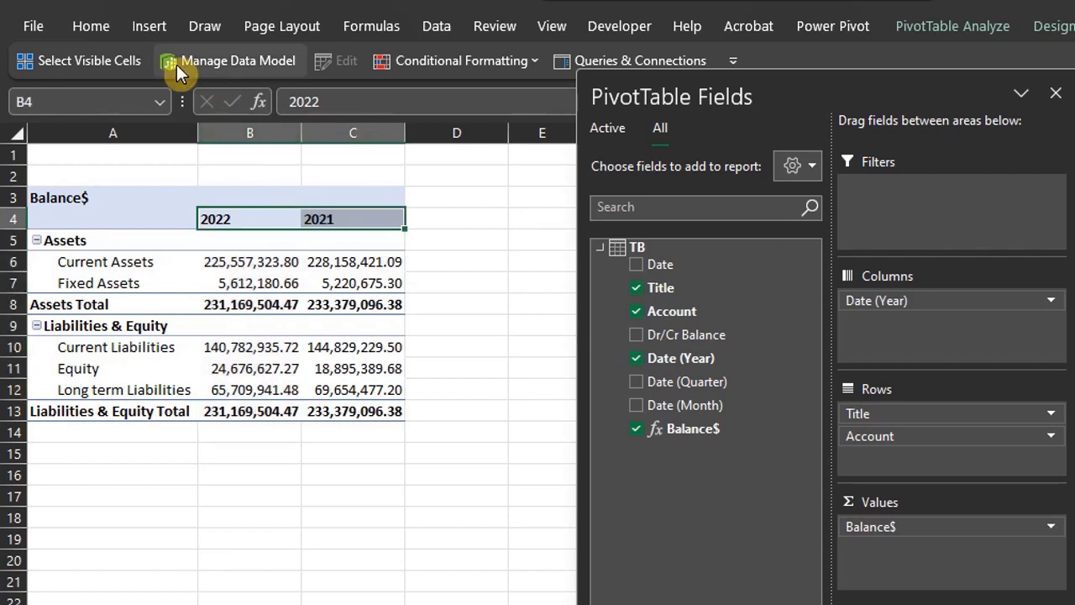
# Step: Right-align the 2022 and 2021 year headings in B4:C4
pyautogui.click(96, 26)
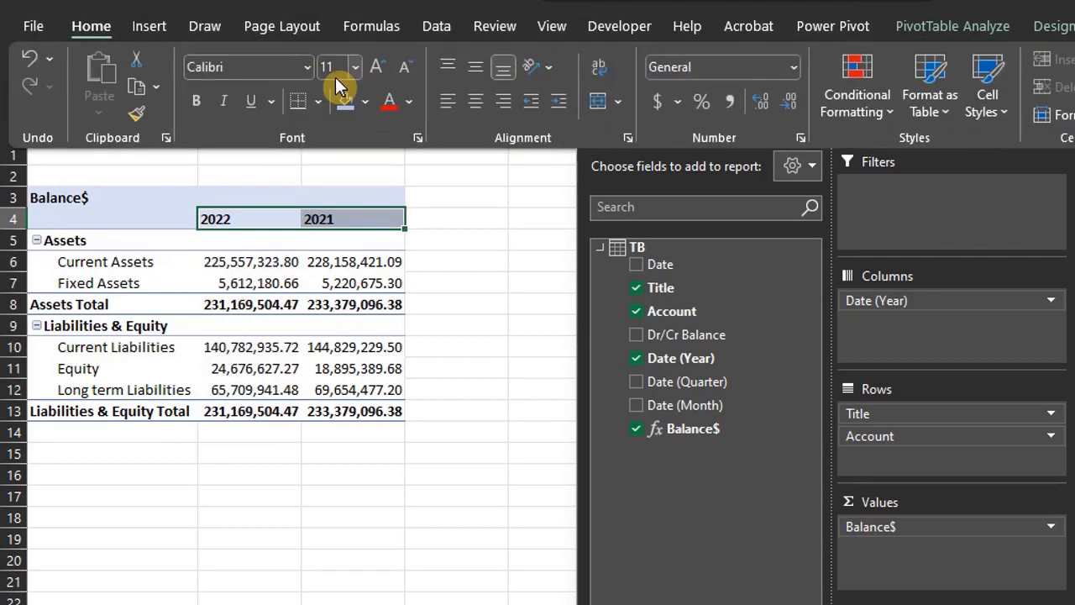
pyautogui.click(502, 101)
pyautogui.click(357, 299)
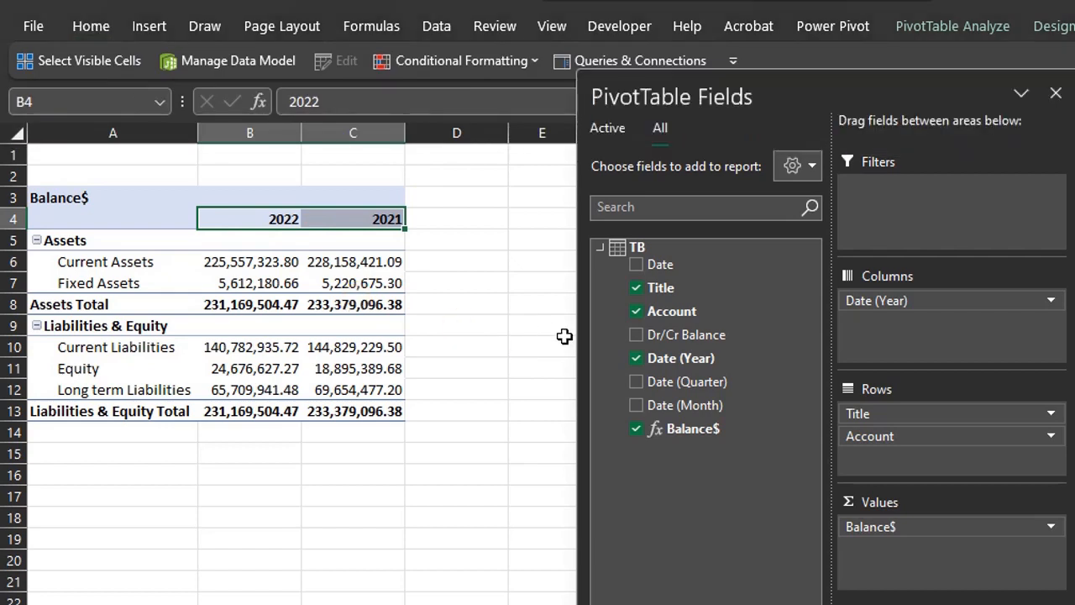
# Step: Add a slicer for Date (Month) and place it beside the pivot table, clear of the field list
pyautogui.rightClick(690, 412)
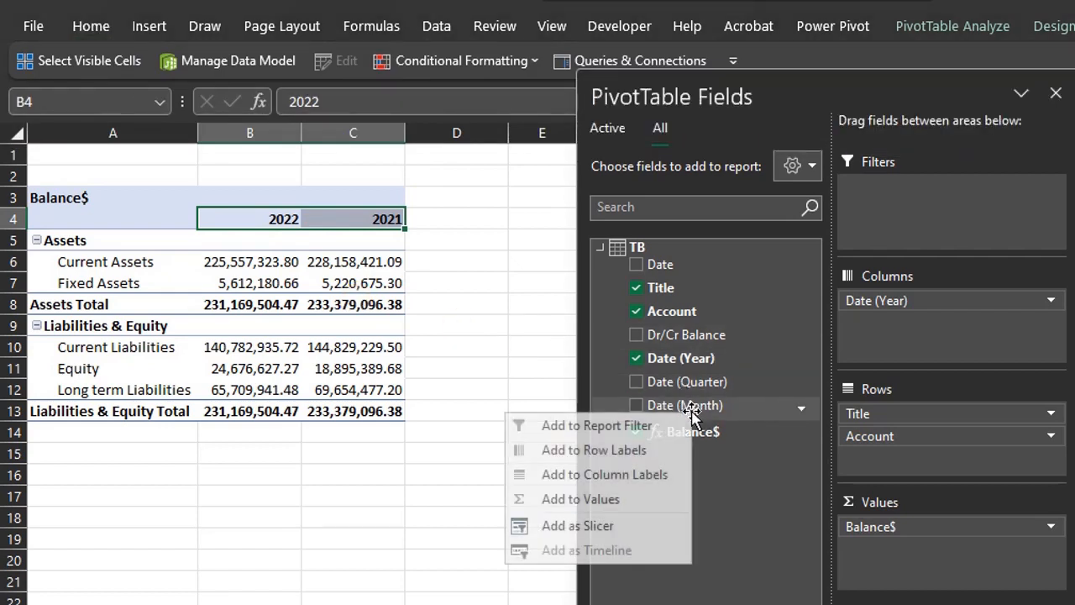
pyautogui.click(614, 524)
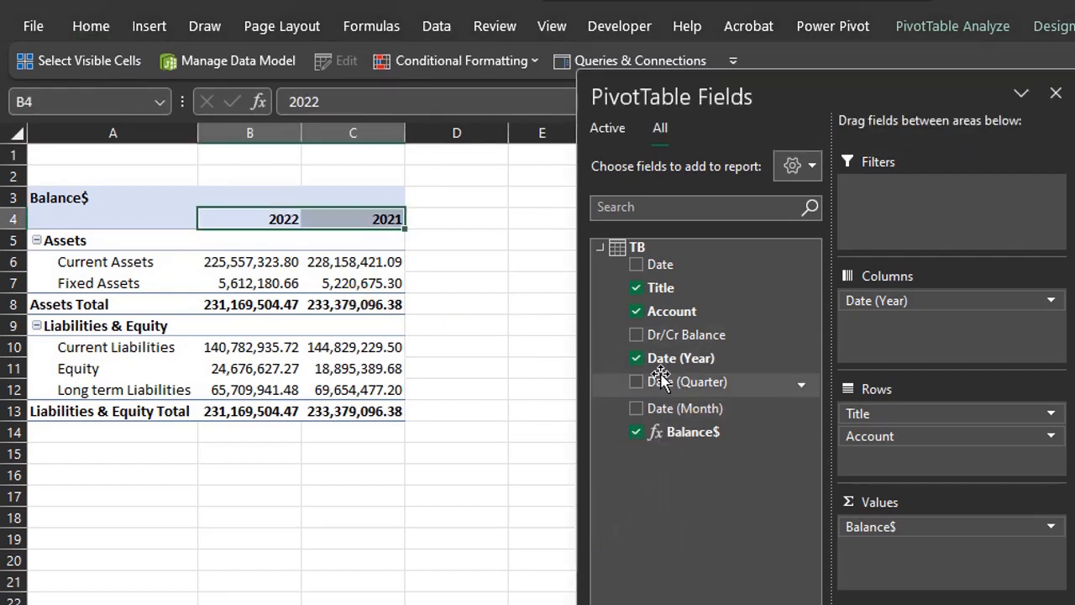
pyautogui.moveTo(659, 99); pyautogui.dragTo(897, 208)
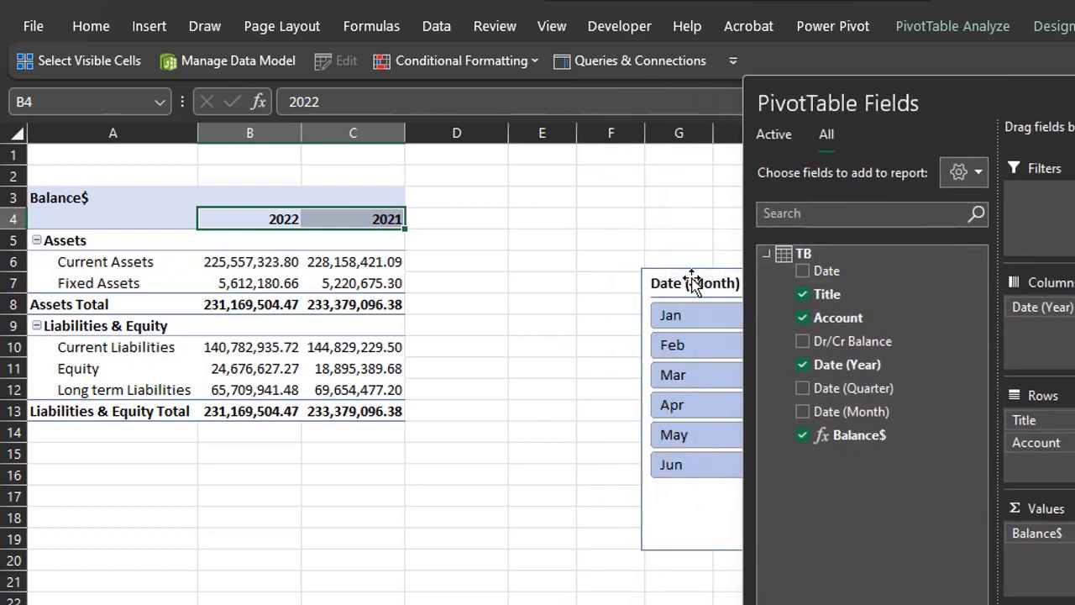
pyautogui.moveTo(691, 281); pyautogui.dragTo(495, 186)
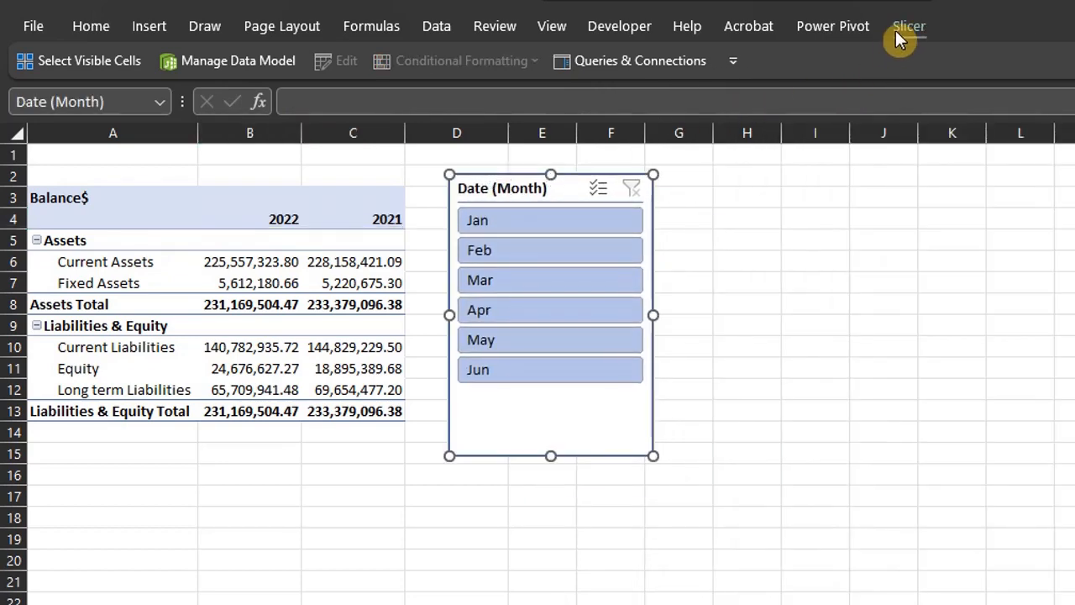
# Step: Arrange the Date (Month) slicer's buttons in 6 columns
pyautogui.click(905, 27)
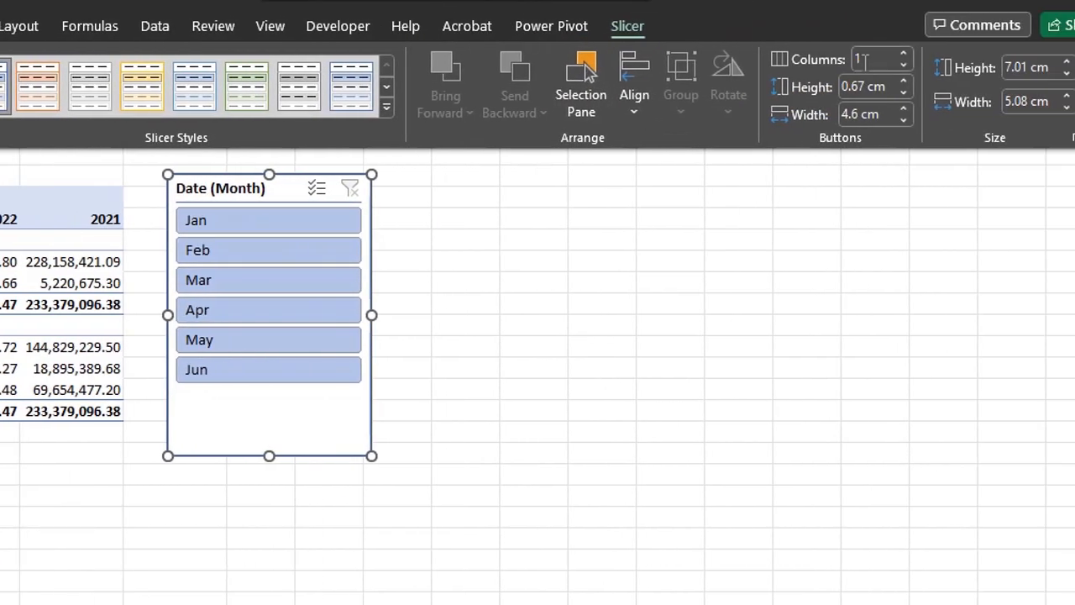
pyautogui.click(867, 59)
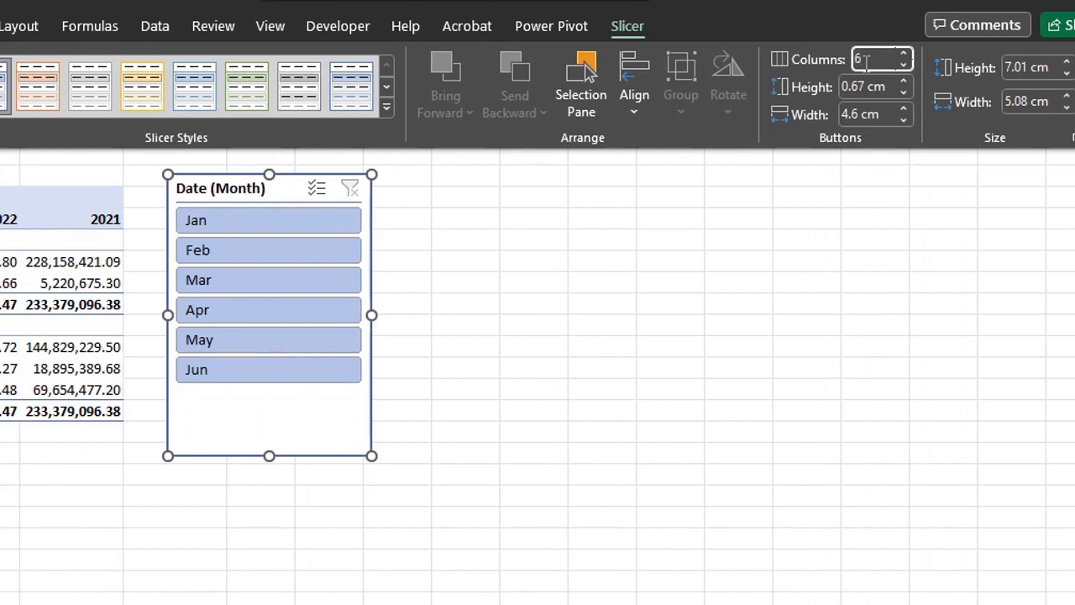
pyautogui.press('Return')
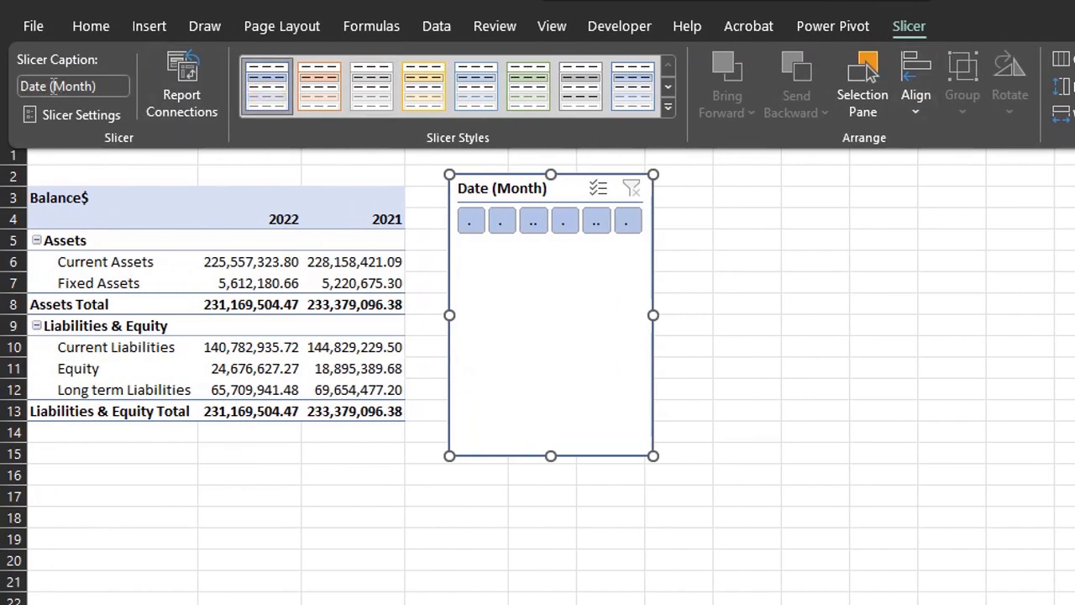
# Step: Shorten the slicer's caption to Month and resize it to fit a single row of readable month buttons
pyautogui.moveTo(54, 86); pyautogui.dragTo(6, 85)
pyautogui.press('BackSpace')
pyautogui.click(75, 87)
pyautogui.press('BackSpace')
pyautogui.press('Return')
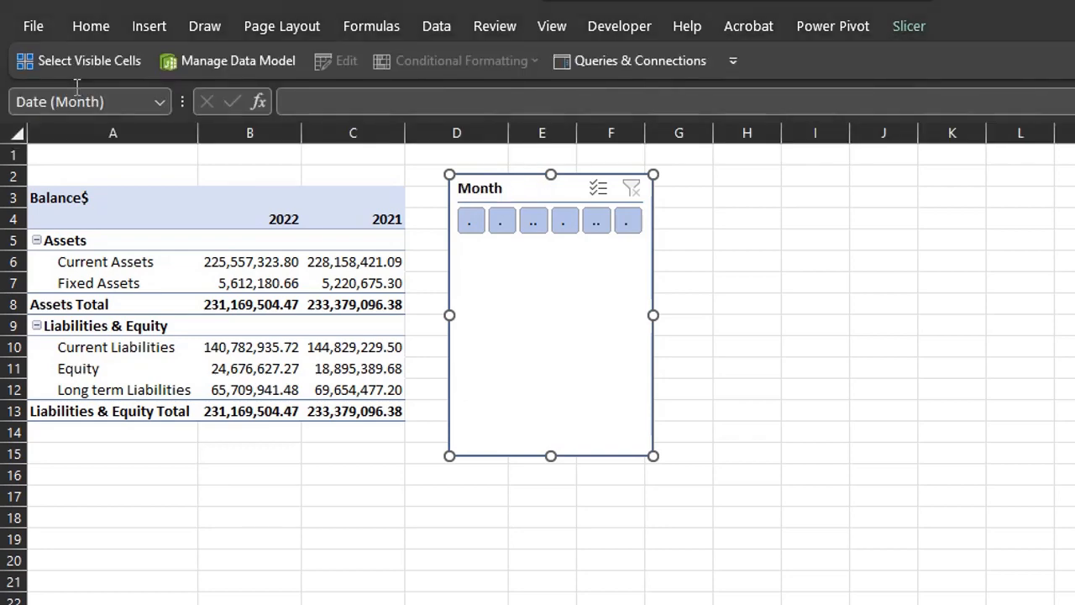
pyautogui.moveTo(652, 315); pyautogui.dragTo(804, 315)
pyautogui.moveTo(627, 456); pyautogui.dragTo(596, 242)
# Step: Insert two blank rows at the top of the sheet and move the Month slicer above the pivot table
pyautogui.click(7, 156)
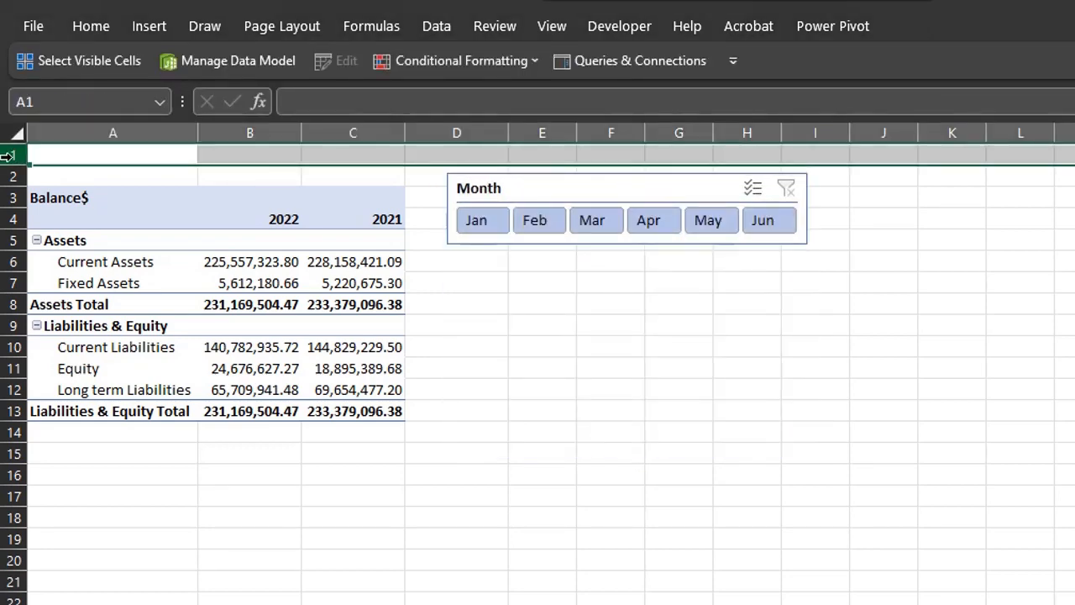
pyautogui.hotkey('ctrl', 'shift', '+')
pyautogui.hotkey('ctrl', 'shift', '+')
pyautogui.moveTo(484, 233); pyautogui.dragTo(67, 161)
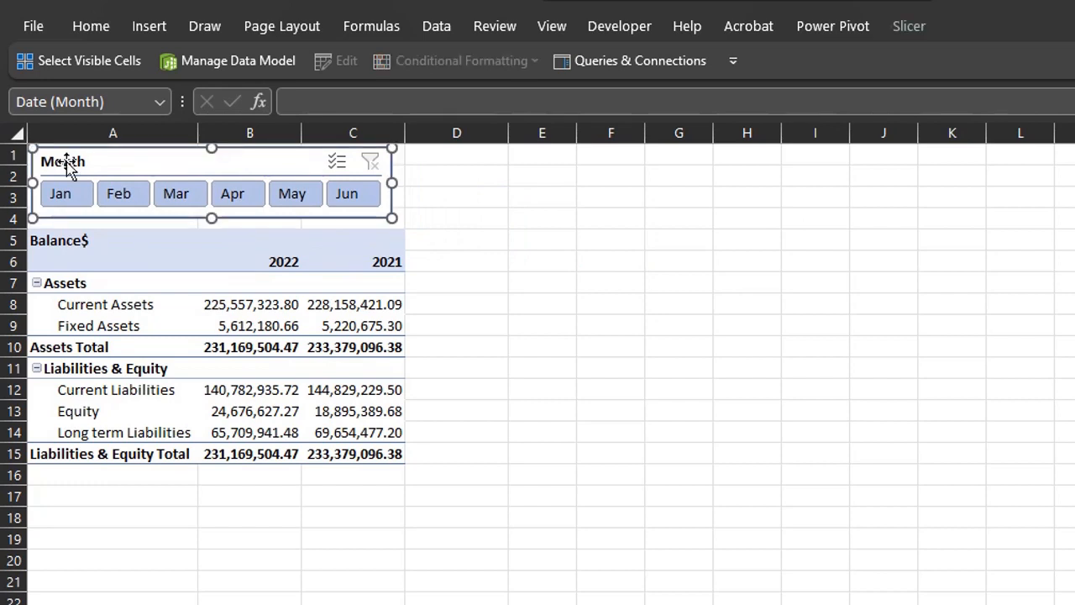
# Step: Convert the Data Model pivot table to cube formulas with OLAP Tools
pyautogui.click(178, 325)
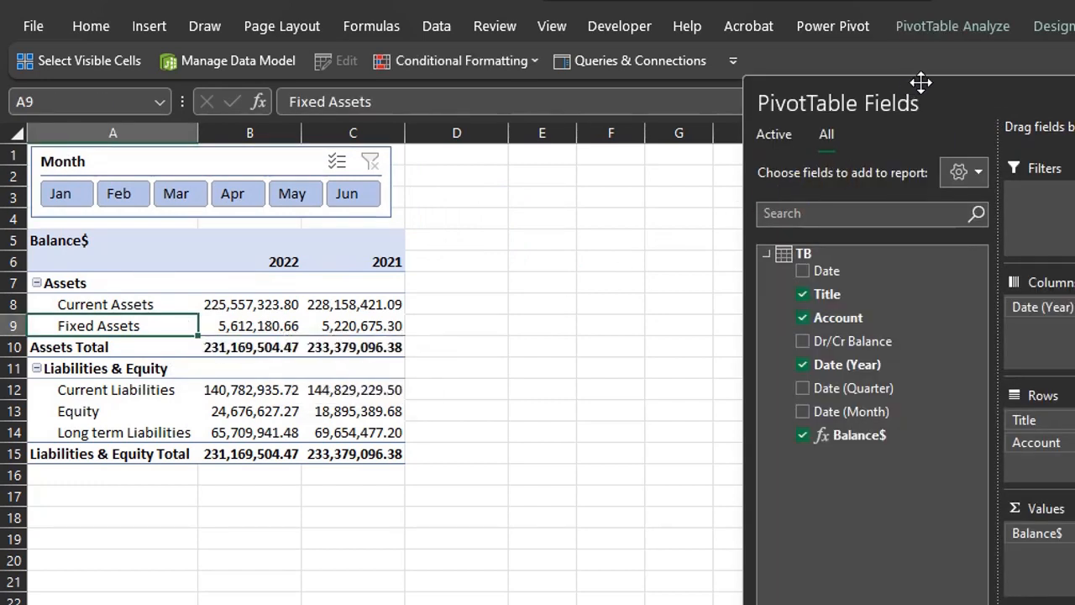
pyautogui.click(960, 28)
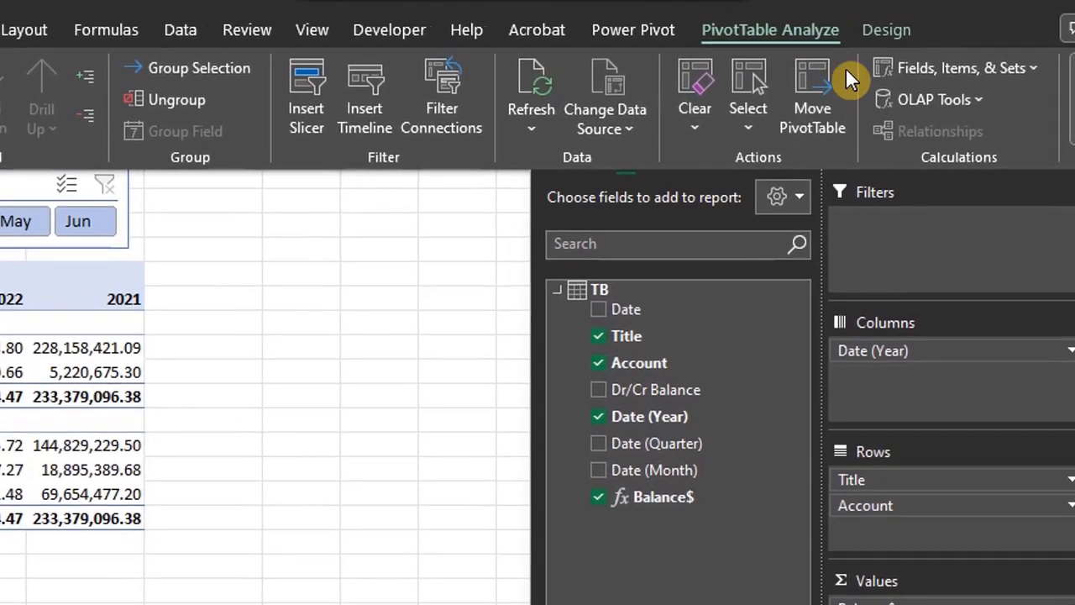
pyautogui.click(974, 103)
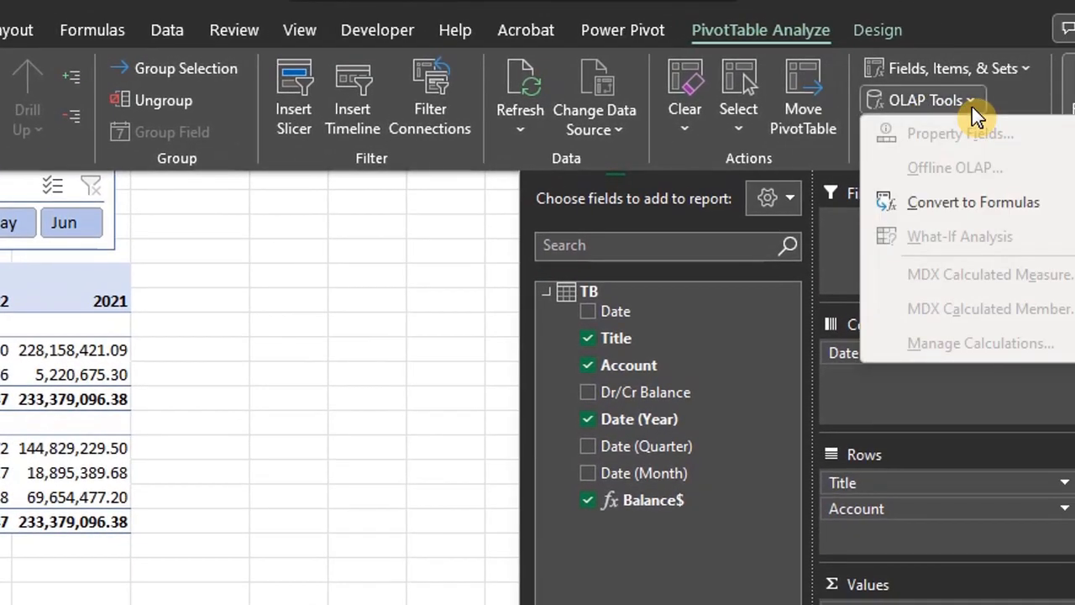
pyautogui.click(1046, 206)
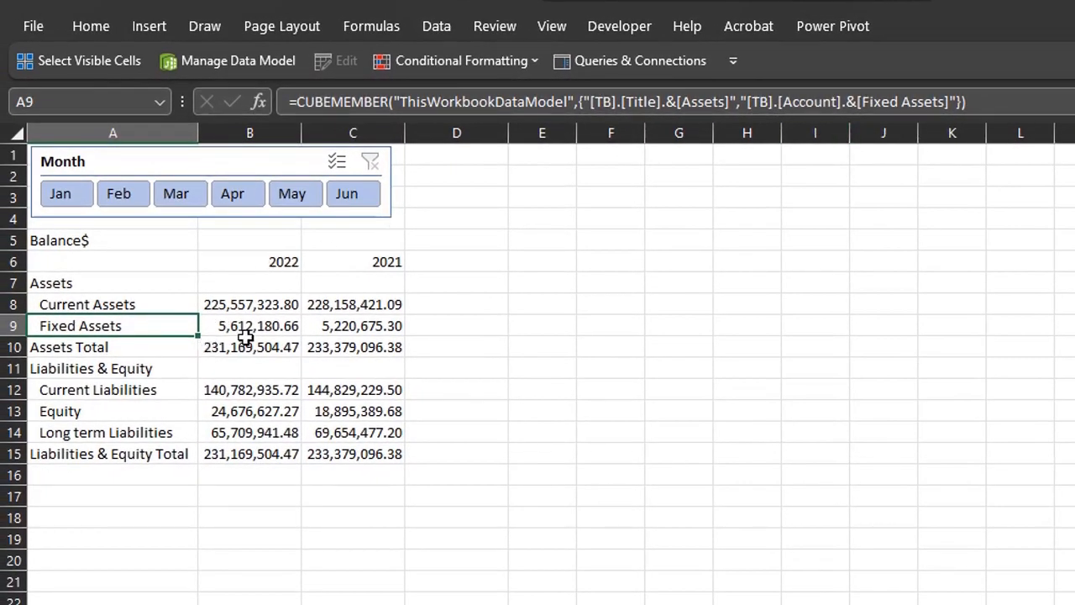
# Step: Inspect the cube formulas behind the Fixed Assets label, the 2022 Current Assets value and the 2022 heading
pyautogui.press('F2')
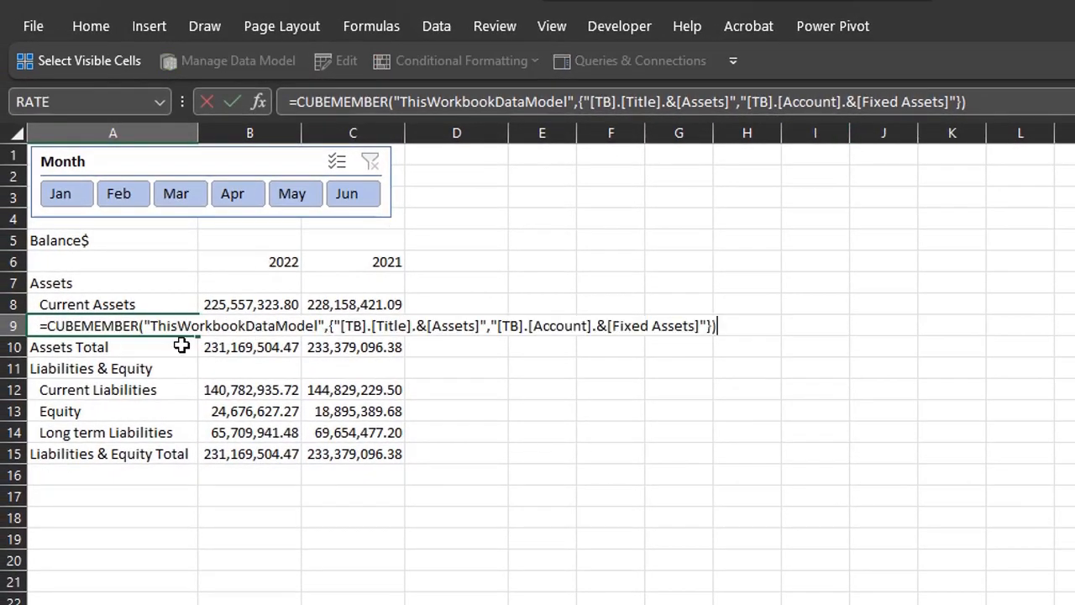
pyautogui.click(252, 311)
pyautogui.press('F2')
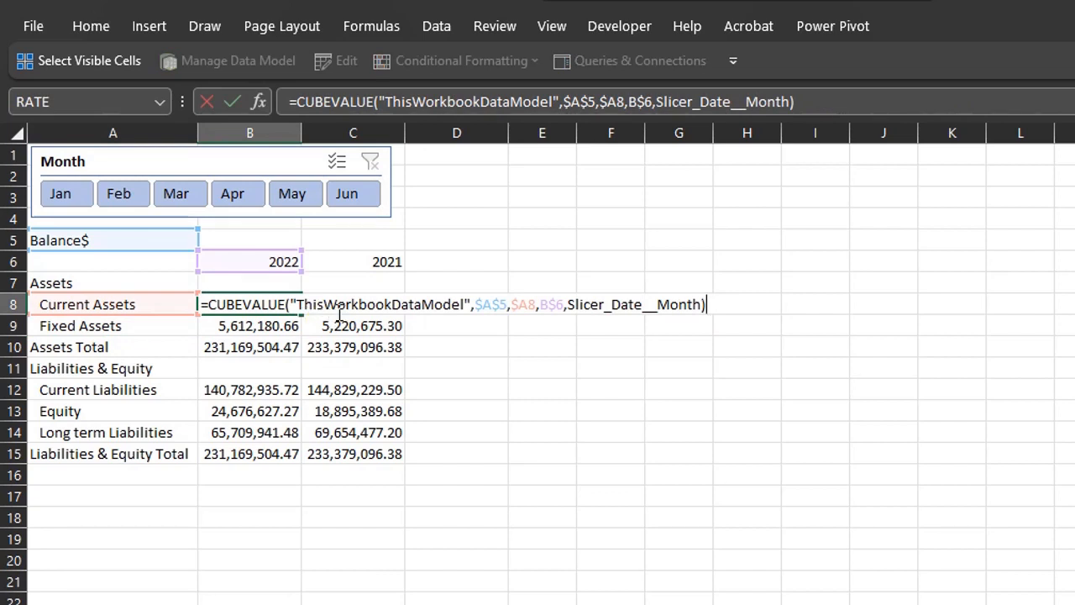
pyautogui.press('Escape')
pyautogui.click(284, 256)
pyautogui.press('F2')
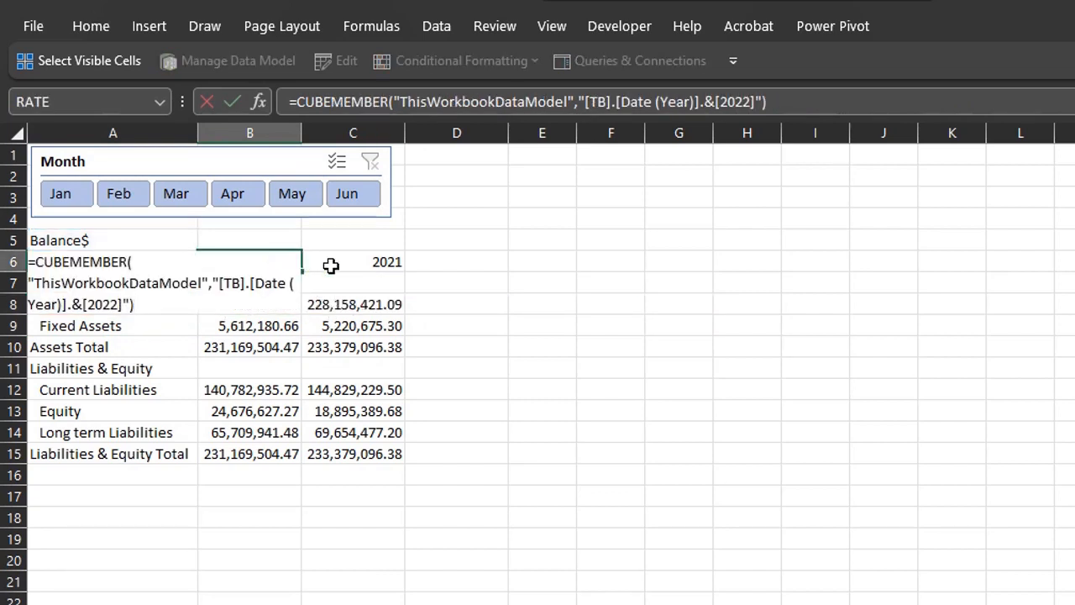
pyautogui.press('Escape')
# Step: Filter the cube formula report by Mar, Feb and Jan in turn with the Month slicer
pyautogui.click(177, 200)
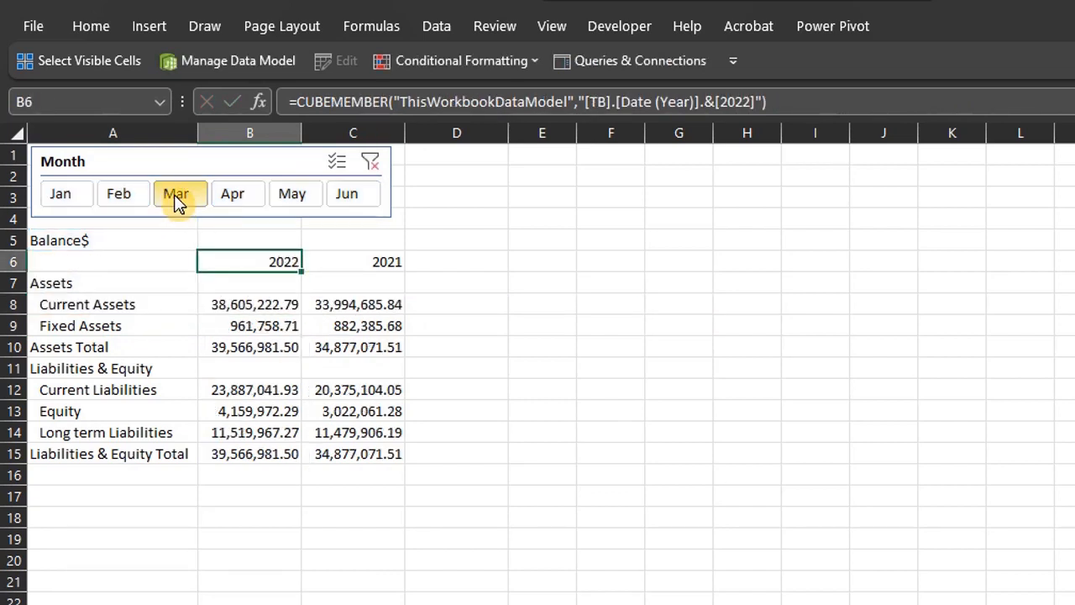
pyautogui.click(122, 200)
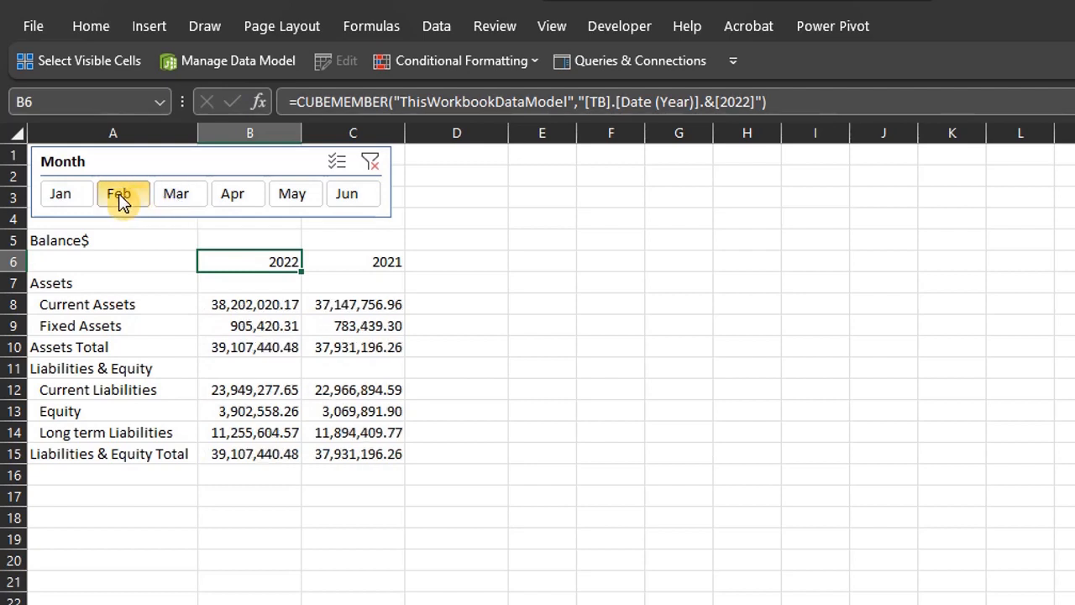
pyautogui.click(78, 202)
# Step: Enter the heading Change in D6, beside the 2021 heading
pyautogui.click(432, 262)
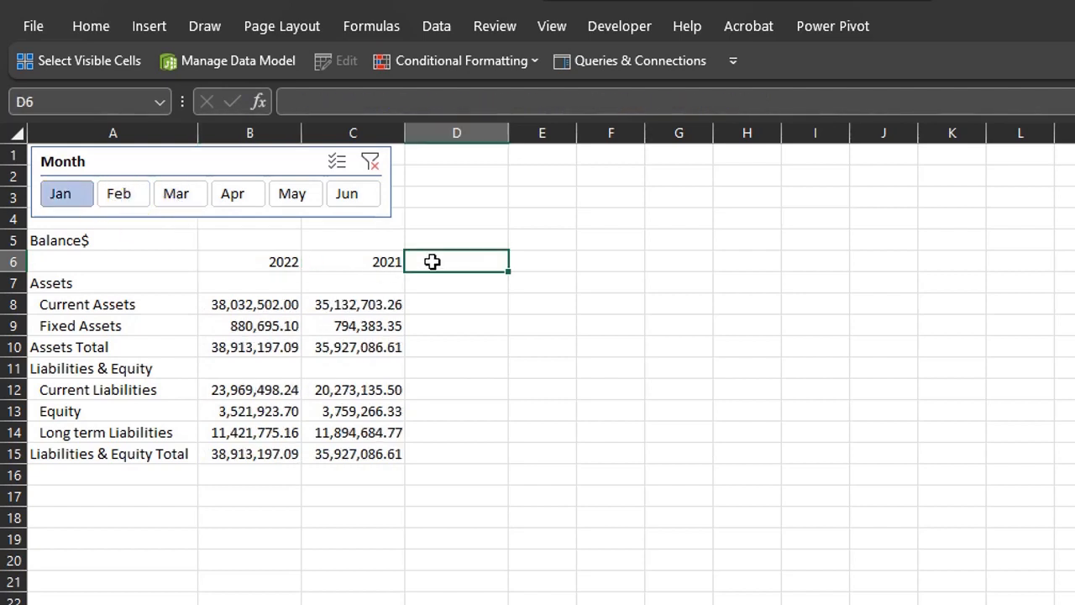
pyautogui.write('Chan')
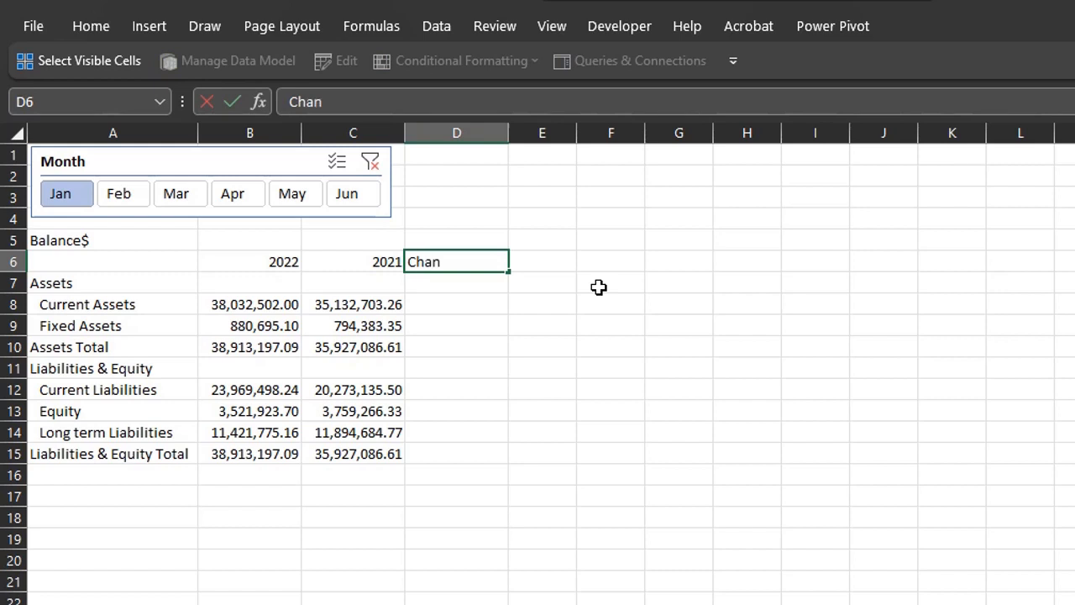
pyautogui.write('ge')
pyautogui.press('Return')
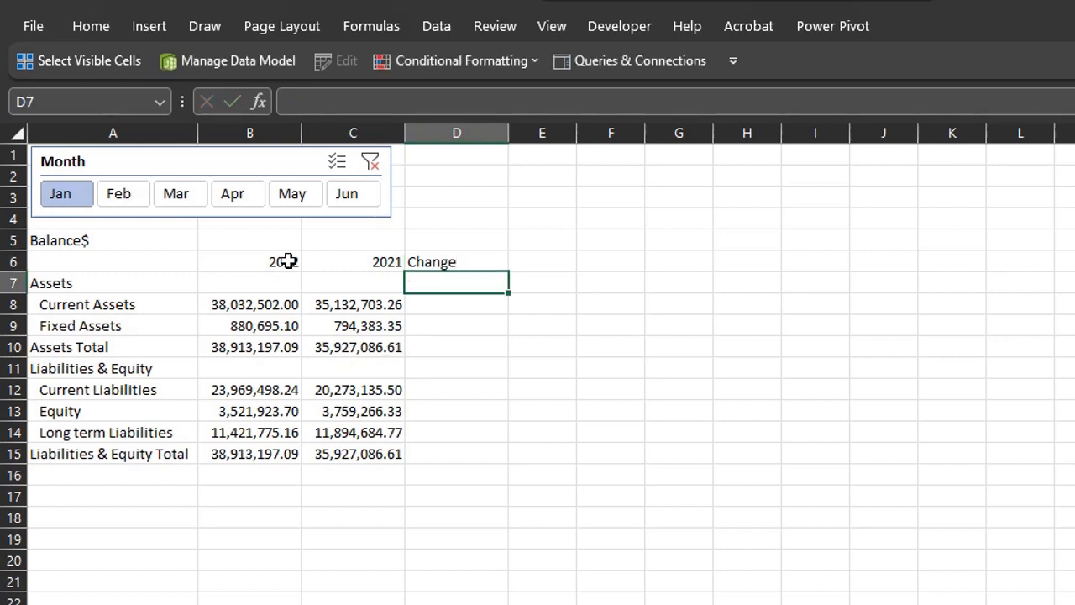
# Step: Label the 2022 column CY in B7 and the 2021 column LY in C7
pyautogui.click(275, 290)
pyautogui.write('CY')
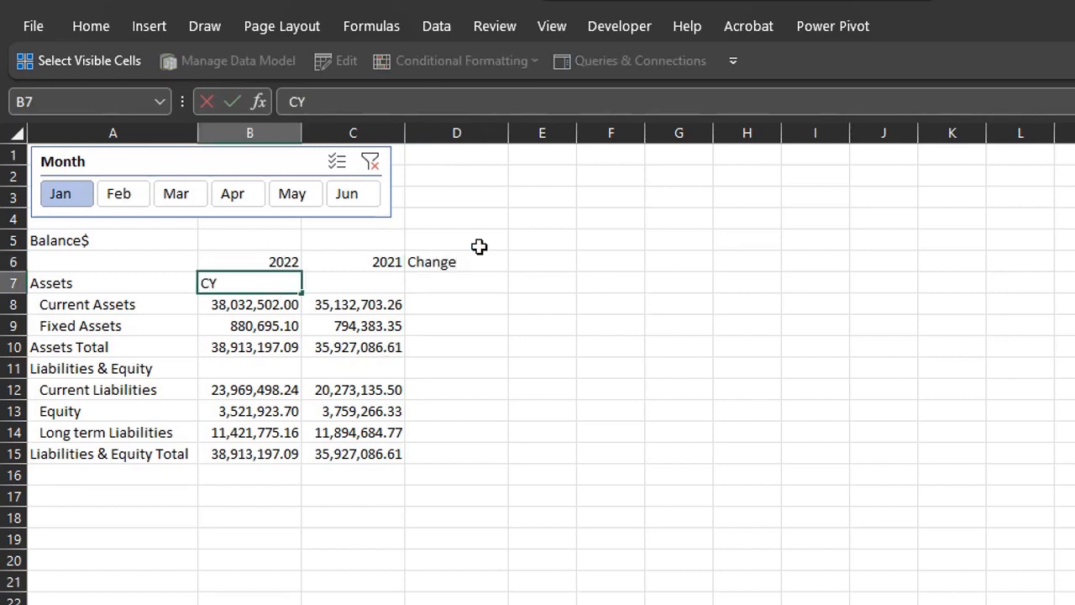
pyautogui.press('Return')
pyautogui.press('Up')
pyautogui.press('Right')
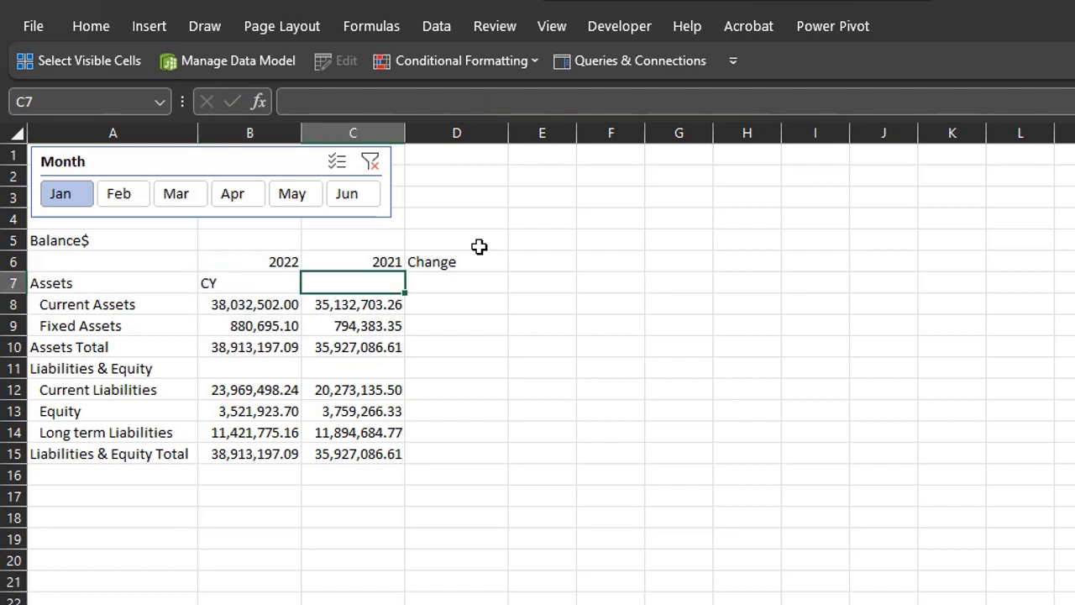
pyautogui.write('LY')
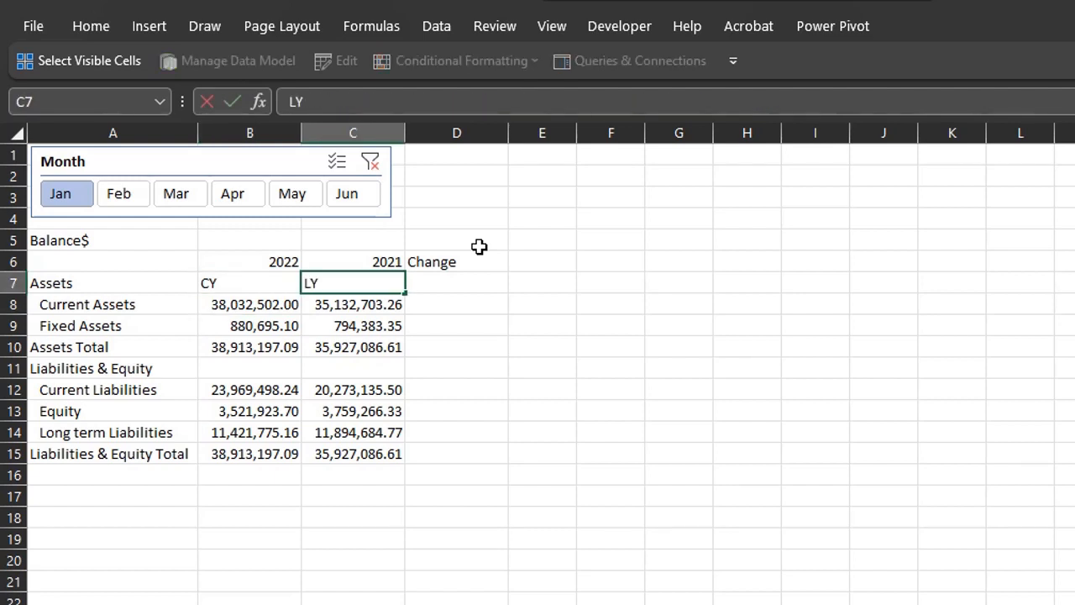
pyautogui.press('Return')
# Step: Calculate the Current Assets change in D8 as =B8-C8 and format it with thousands separators and two decimals
pyautogui.press('Right')
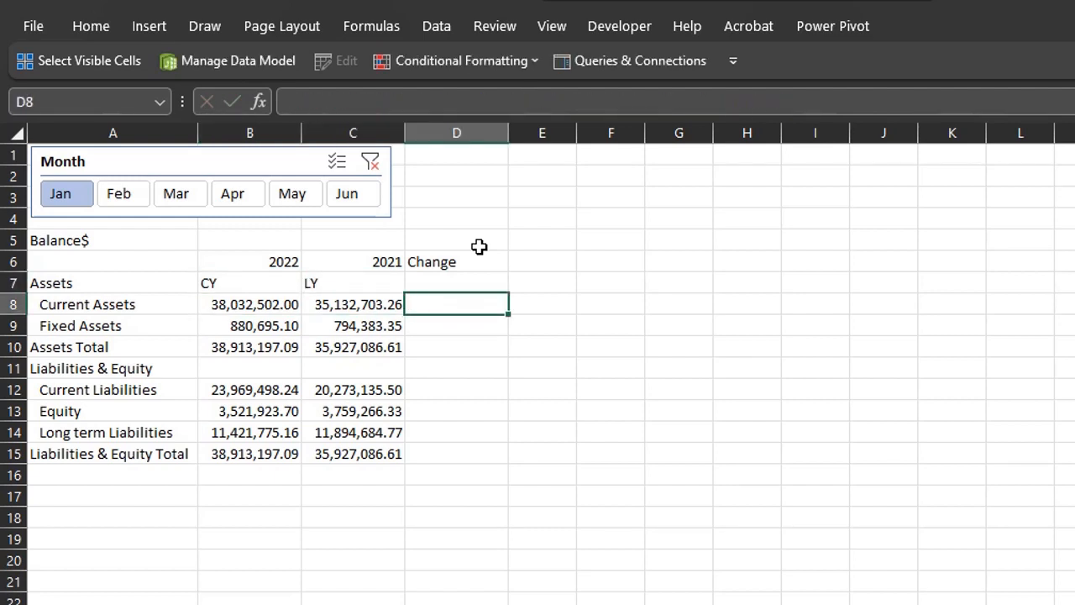
pyautogui.write('=')
pyautogui.press('Left')
pyautogui.press('Left')
pyautogui.write('-')
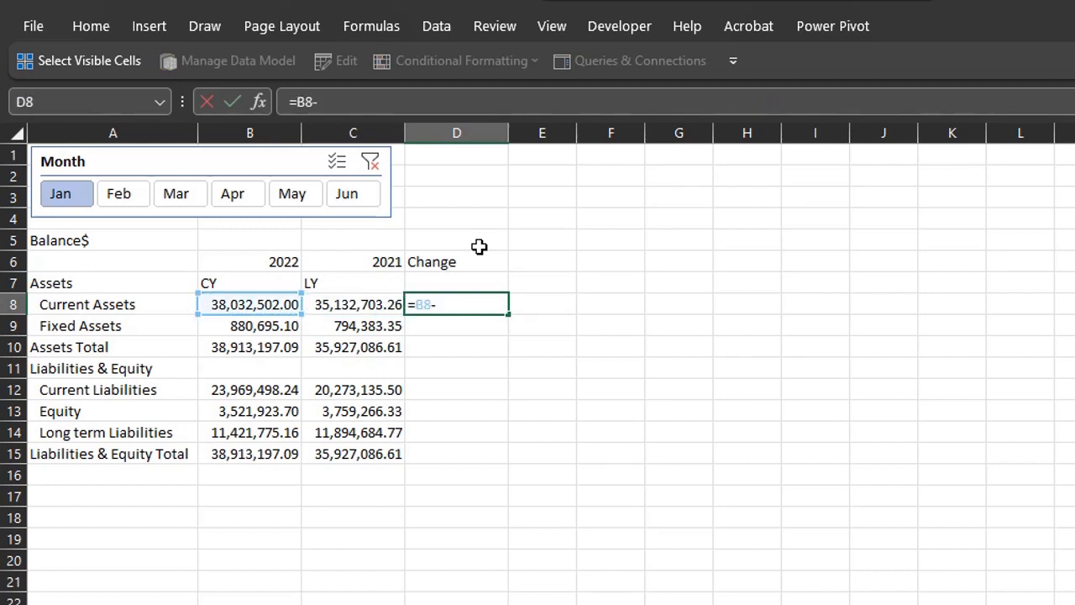
pyautogui.press('Left')
pyautogui.hotkey('ctrl', 'Return')
pyautogui.hotkey('ctrl', 'shift', '1')
# Step: Copy the change formula from D8 to the remaining asset rows D9:D10 and the liability and equity rows D12:D15
pyautogui.hotkey('ctrl', 'c')
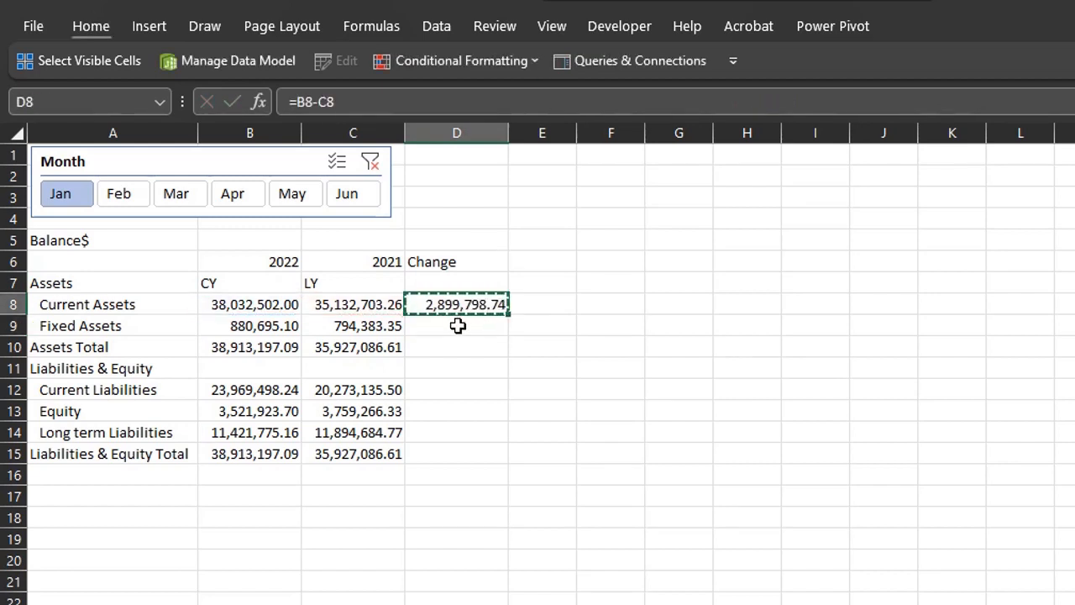
pyautogui.moveTo(456, 323); pyautogui.dragTo(458, 347)
pyautogui.moveTo(459, 389); pyautogui.dragTo(471, 442)
pyautogui.hotkey('ctrl', 'v')
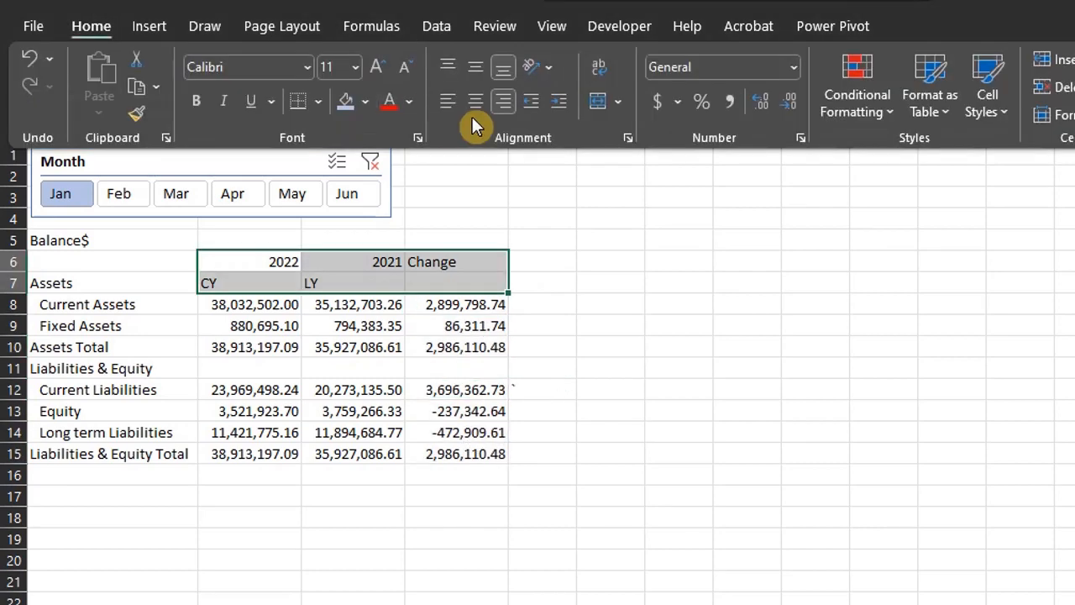
# Step: Right-align the headings in B6:D7 and copy the Assets Total row's formatting to the Liabilities & Equity Total row
pyautogui.click(504, 108)
pyautogui.click(502, 108)
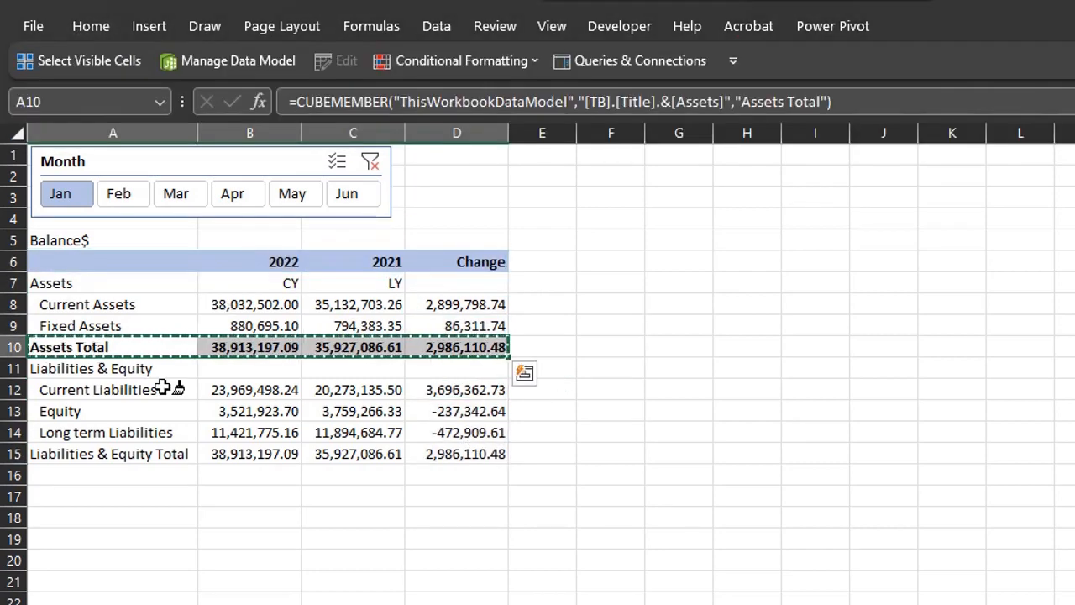
pyautogui.click(118, 451)
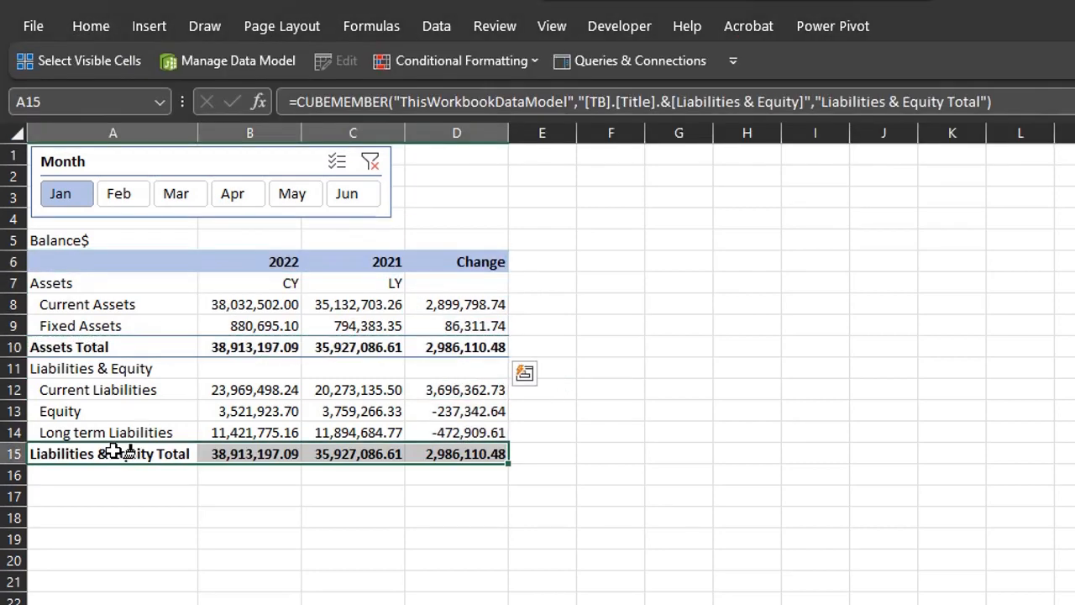
pyautogui.click(475, 432)
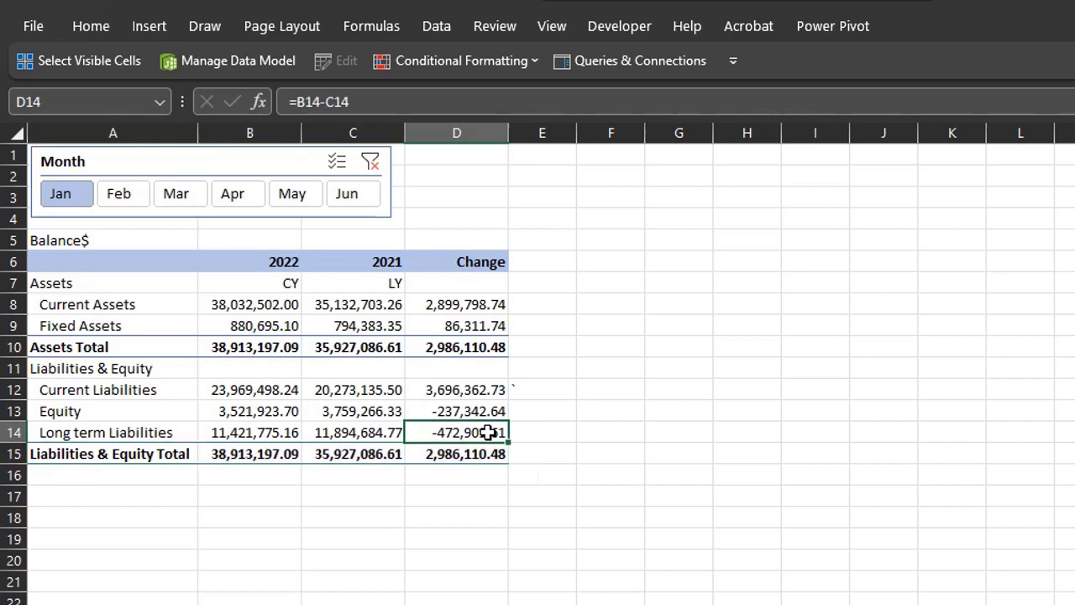
# Step: Check the report for Feb, Mar, Apr, Jun and Jan in turn with the Month slicer
pyautogui.click(122, 194)
pyautogui.click(174, 198)
pyautogui.click(238, 198)
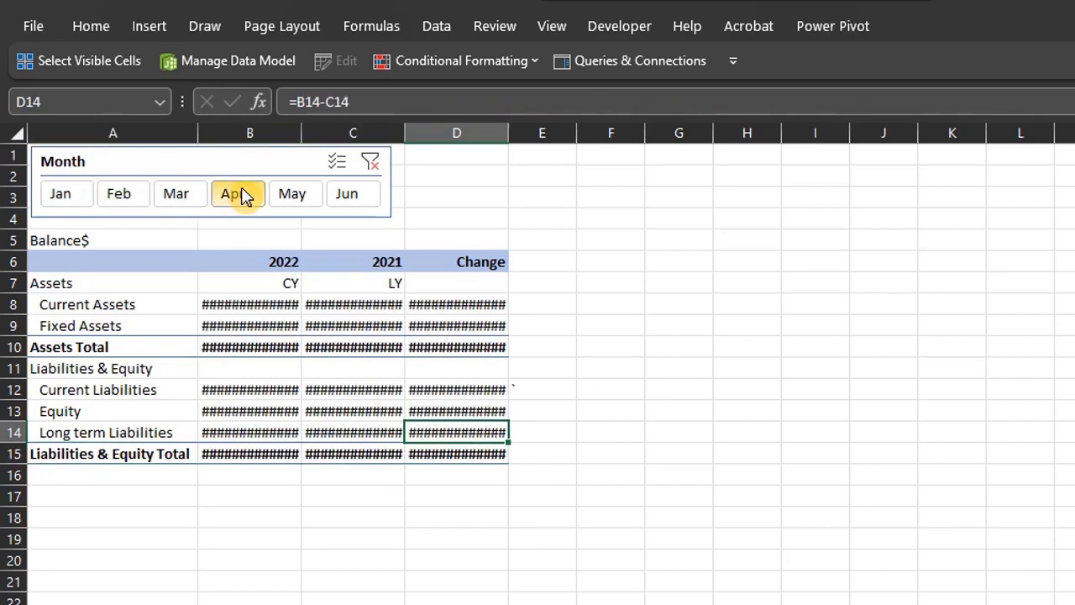
pyautogui.click(344, 199)
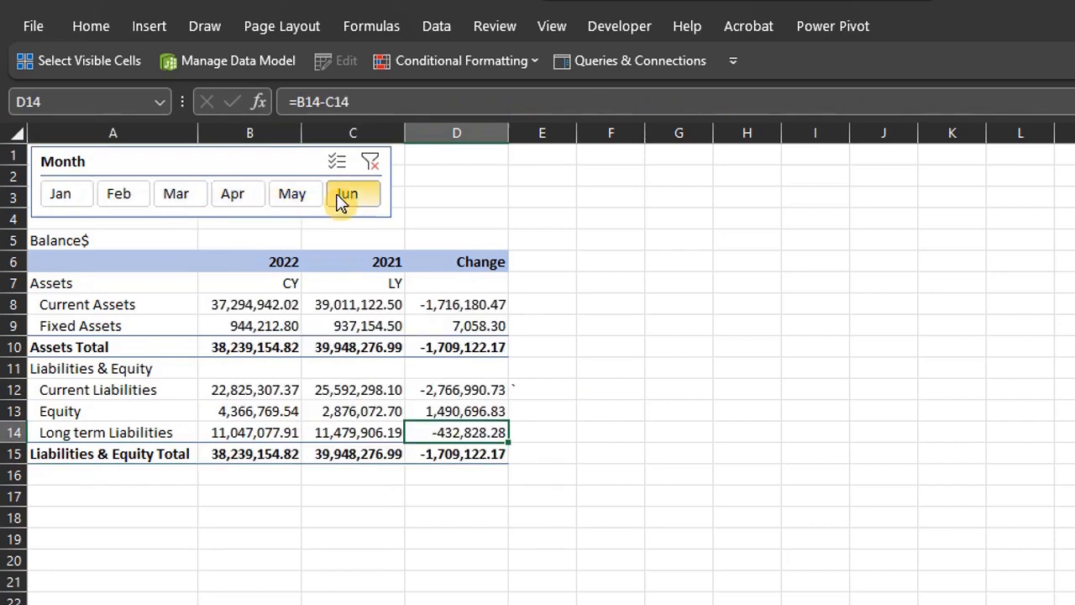
pyautogui.click(60, 194)
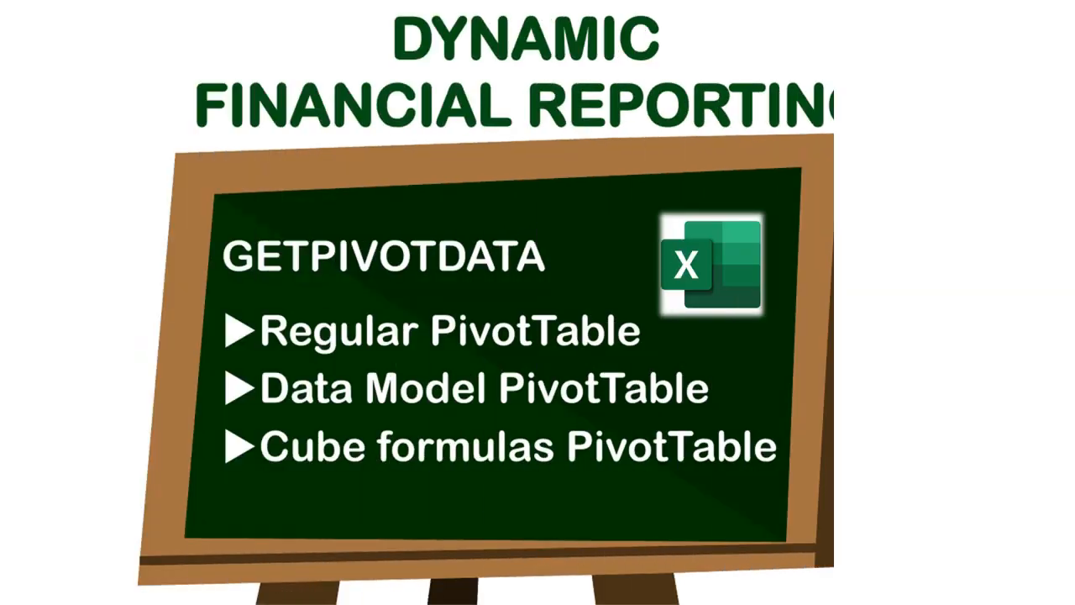